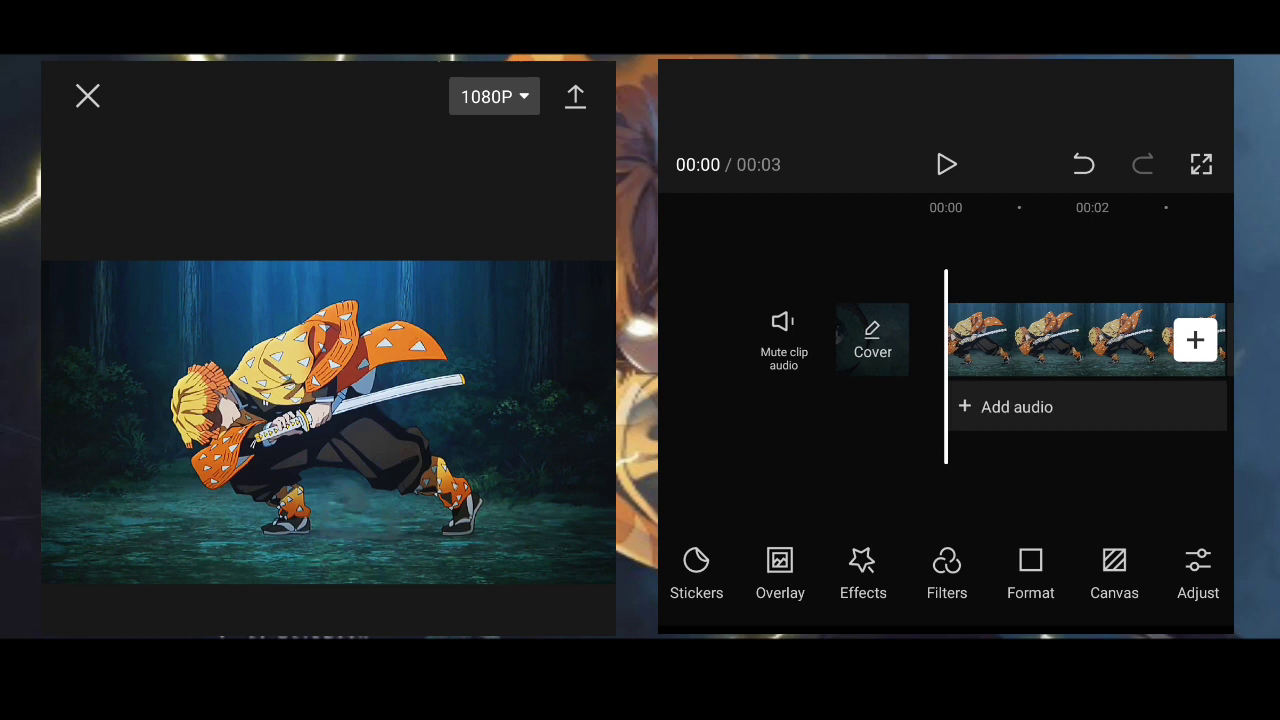
# Apply the Neon Outline effect from the Party video-effects category to the main clip
pyautogui.click(1111, 570)
pyautogui.click(854, 572)
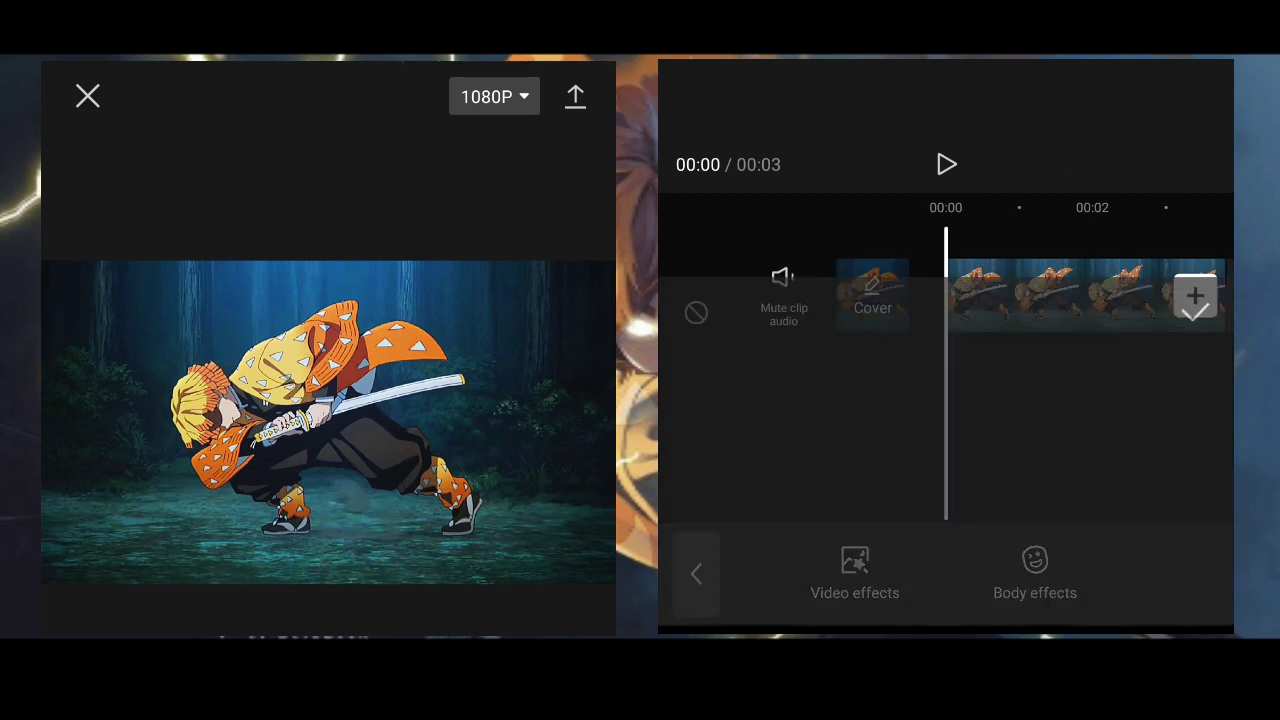
pyautogui.click(1006, 228)
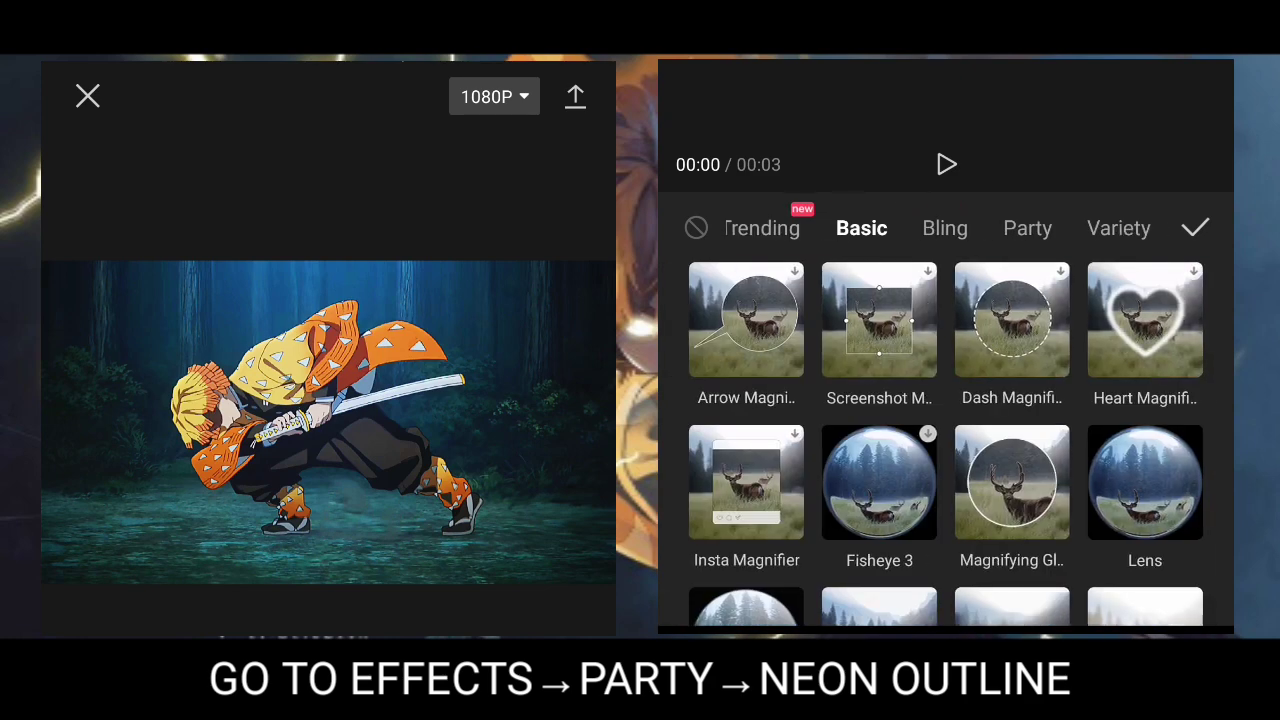
pyautogui.click(1026, 228)
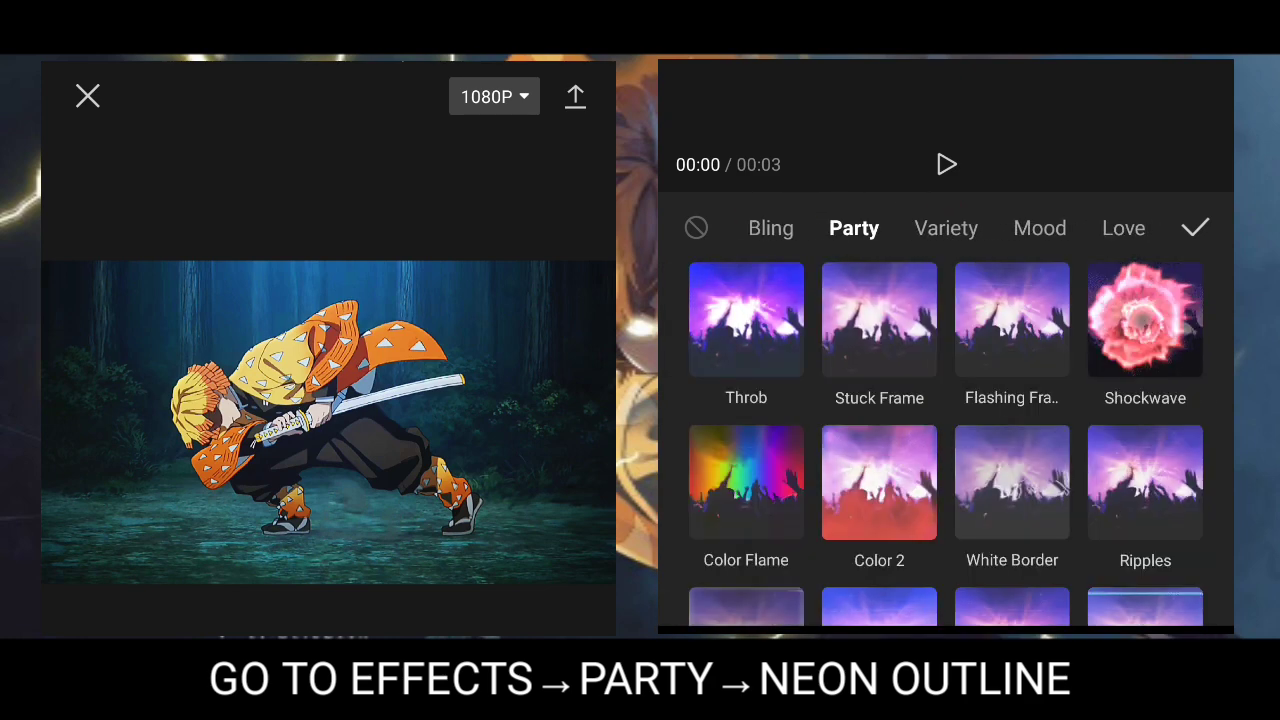
pyautogui.scroll(-5, 946, 440)
pyautogui.scroll(-3, 946, 440)
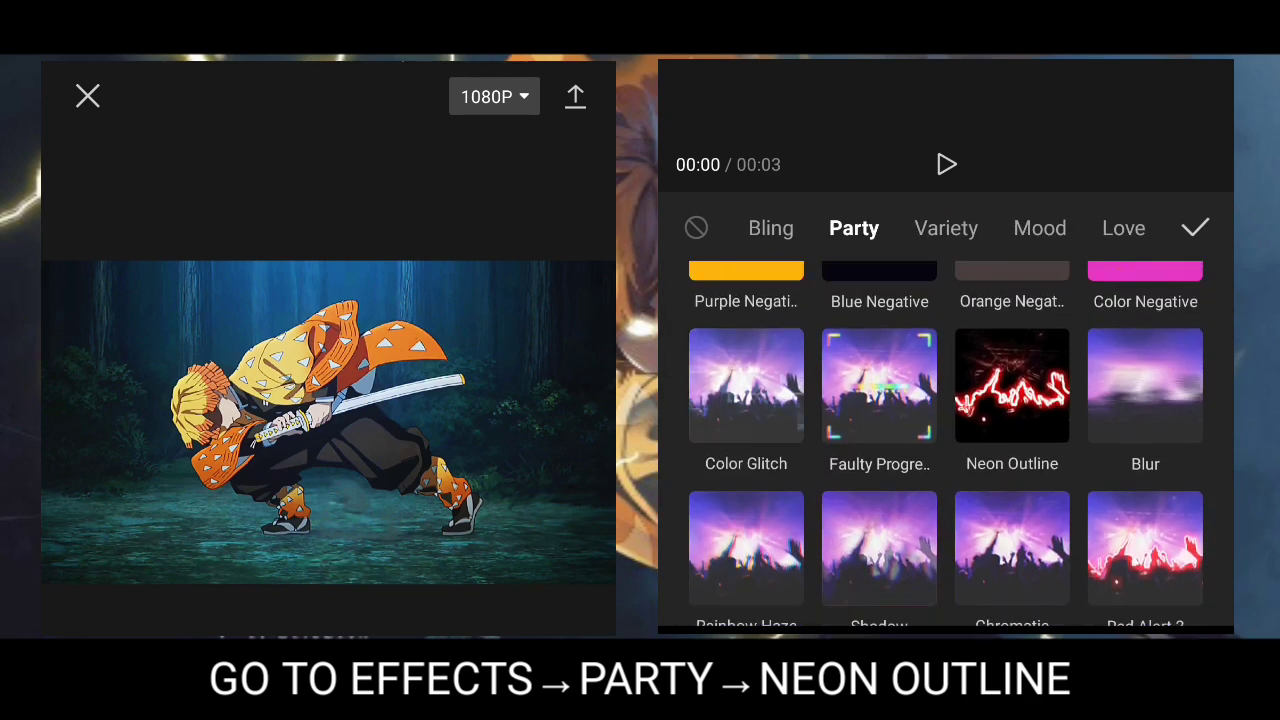
pyautogui.click(1012, 360)
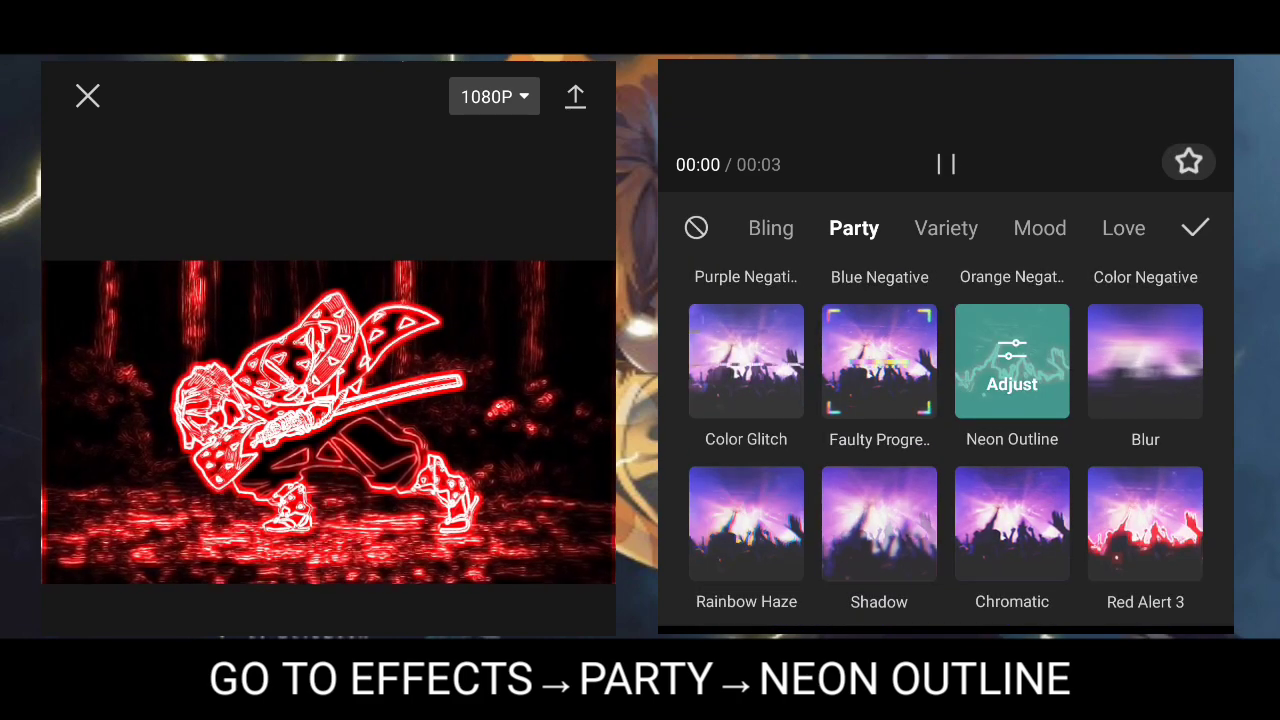
pyautogui.click(1012, 360)
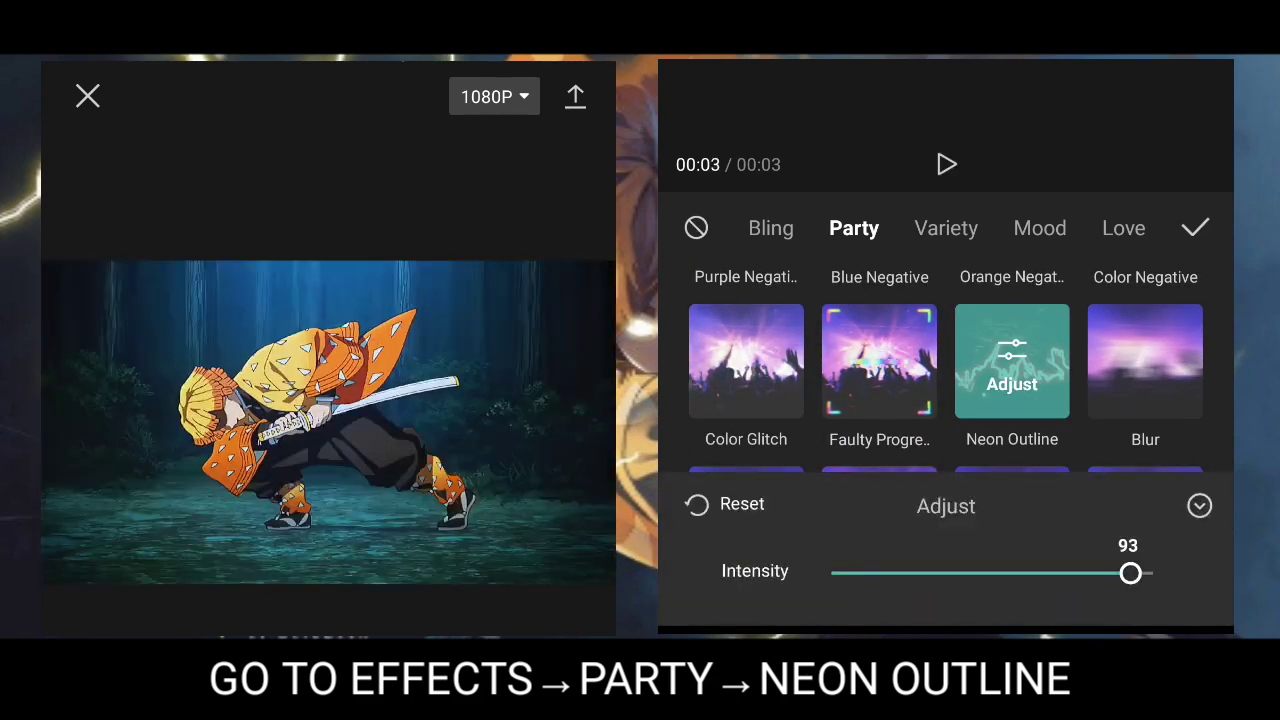
pyautogui.click(1196, 228)
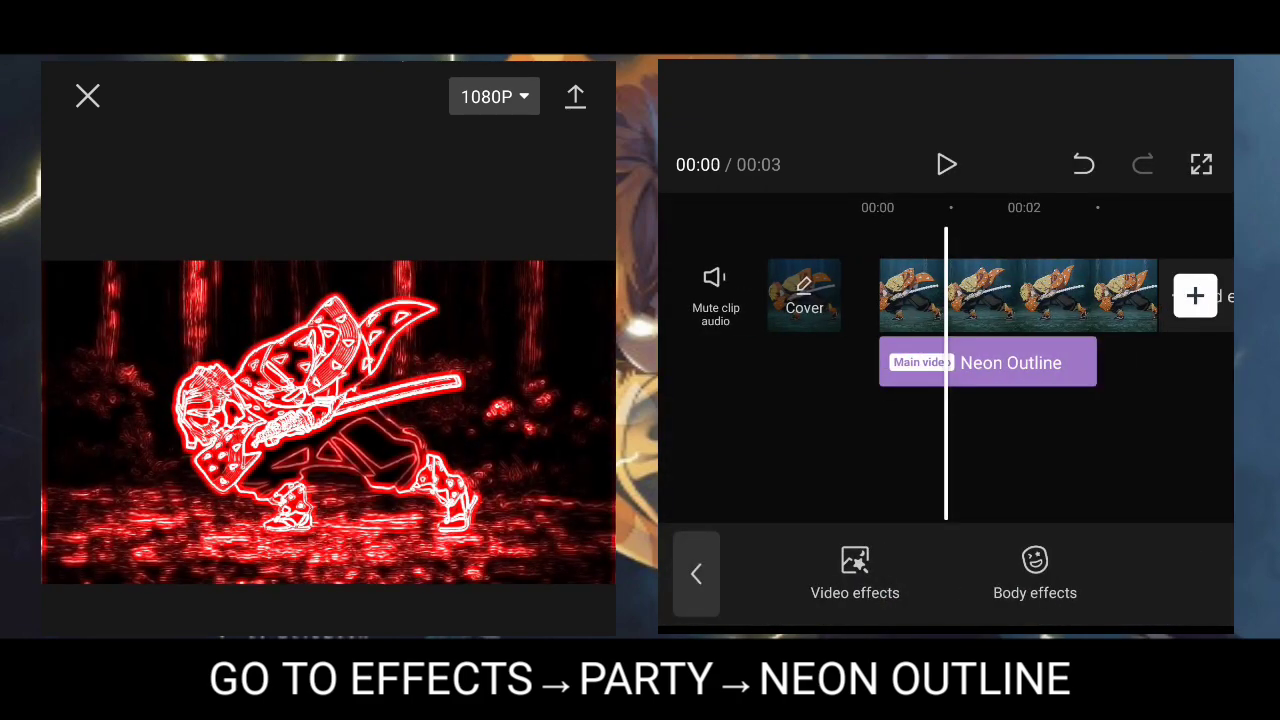
# Lower the Neon Outline effect's intensity to about 70 and confirm it
pyautogui.moveTo(1000, 300)
pyautogui.mouseDown()
pyautogui.moveTo(840, 300)
pyautogui.moveTo(940, 300)
pyautogui.mouseUp()
pyautogui.click(900, 362)
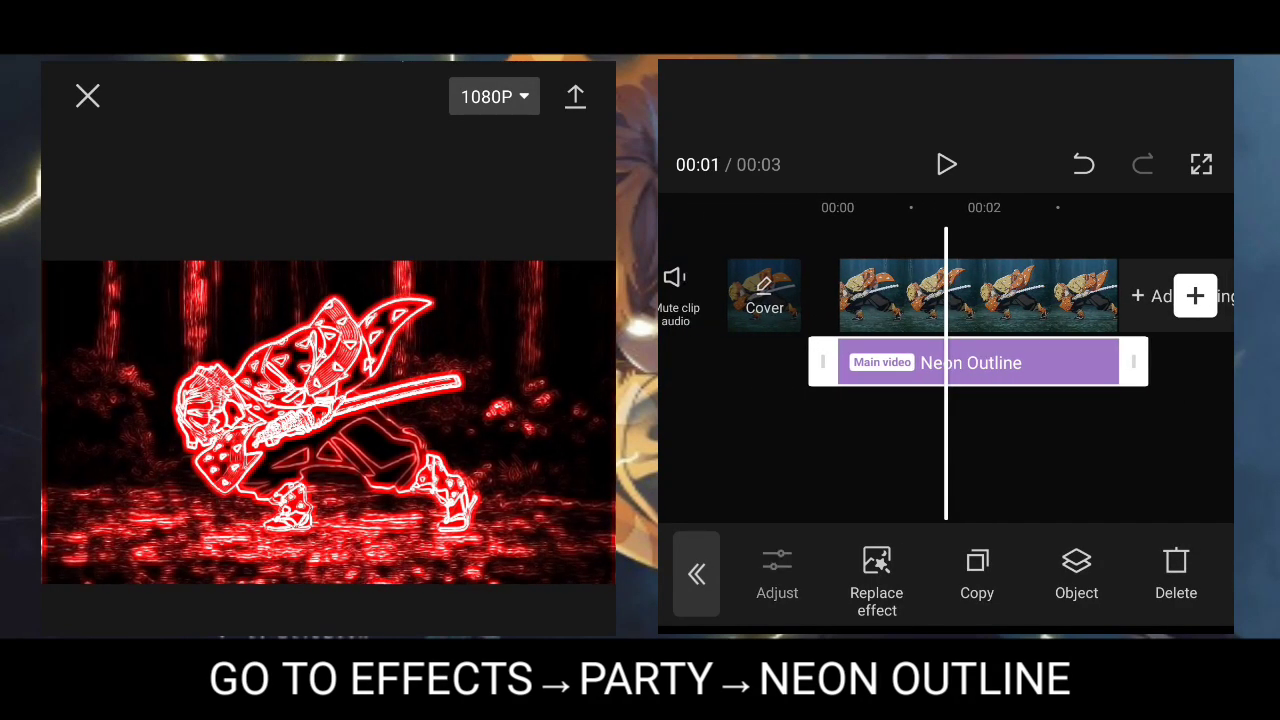
pyautogui.click(777, 570)
pyautogui.moveTo(1152, 509)
pyautogui.mouseDown()
pyautogui.moveTo(1029, 509)
pyautogui.moveTo(1059, 509)
pyautogui.mouseUp()
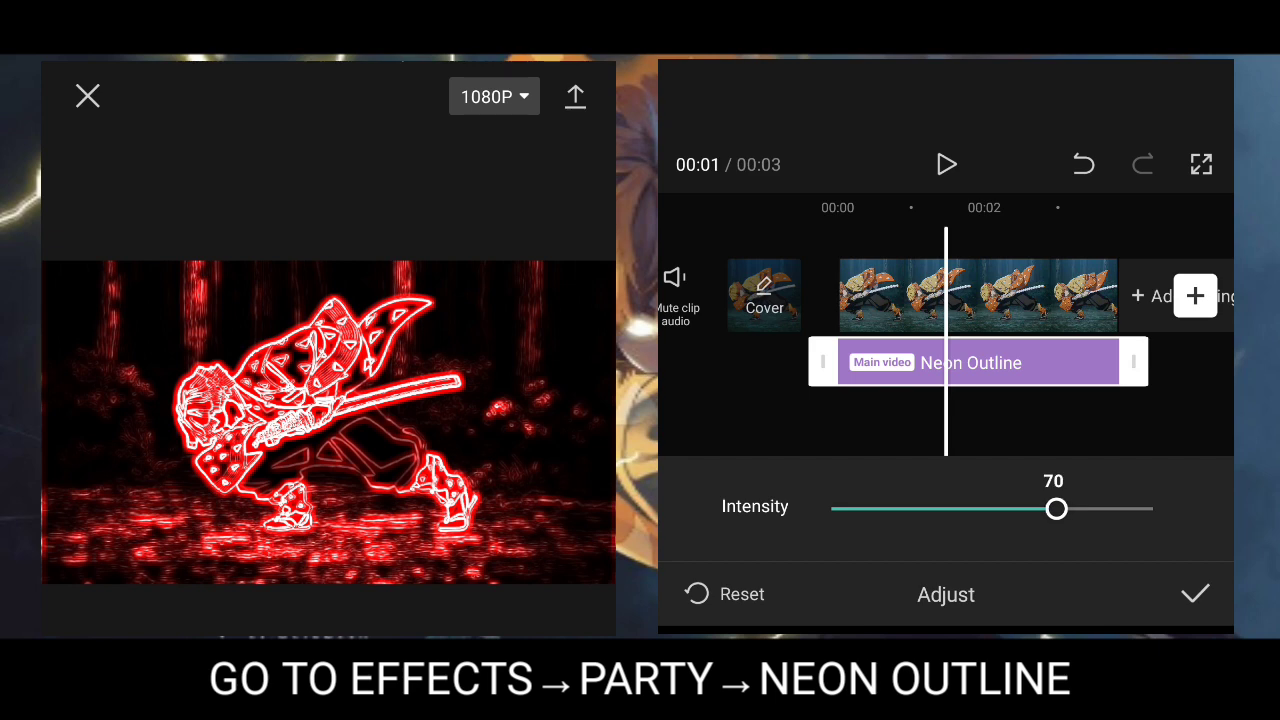
pyautogui.click(946, 164)
pyautogui.click(1195, 594)
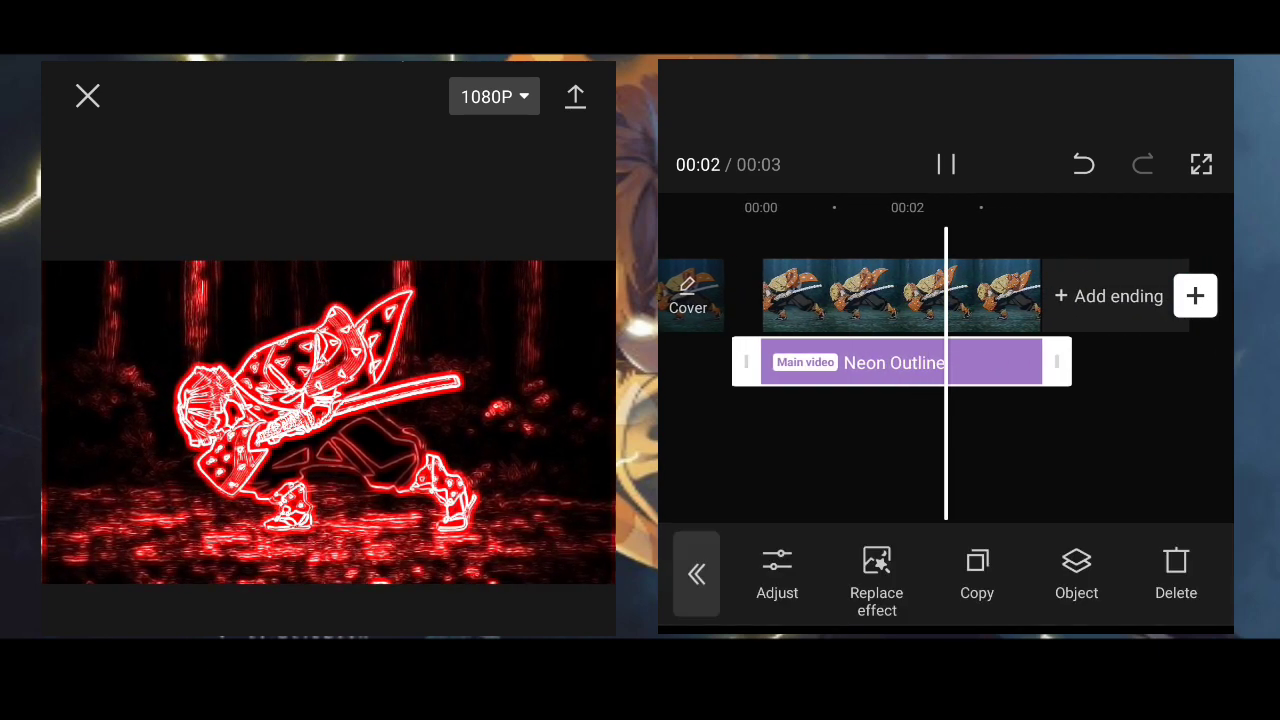
pyautogui.click(697, 573)
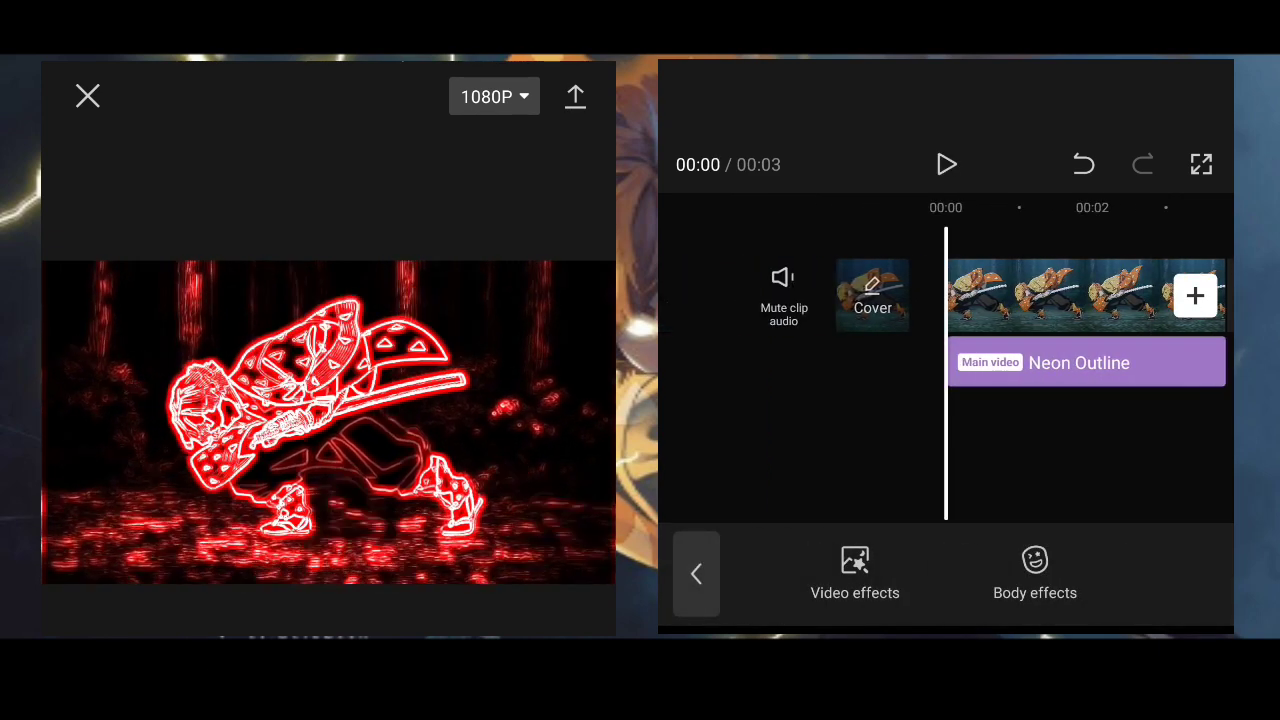
pyautogui.click(697, 573)
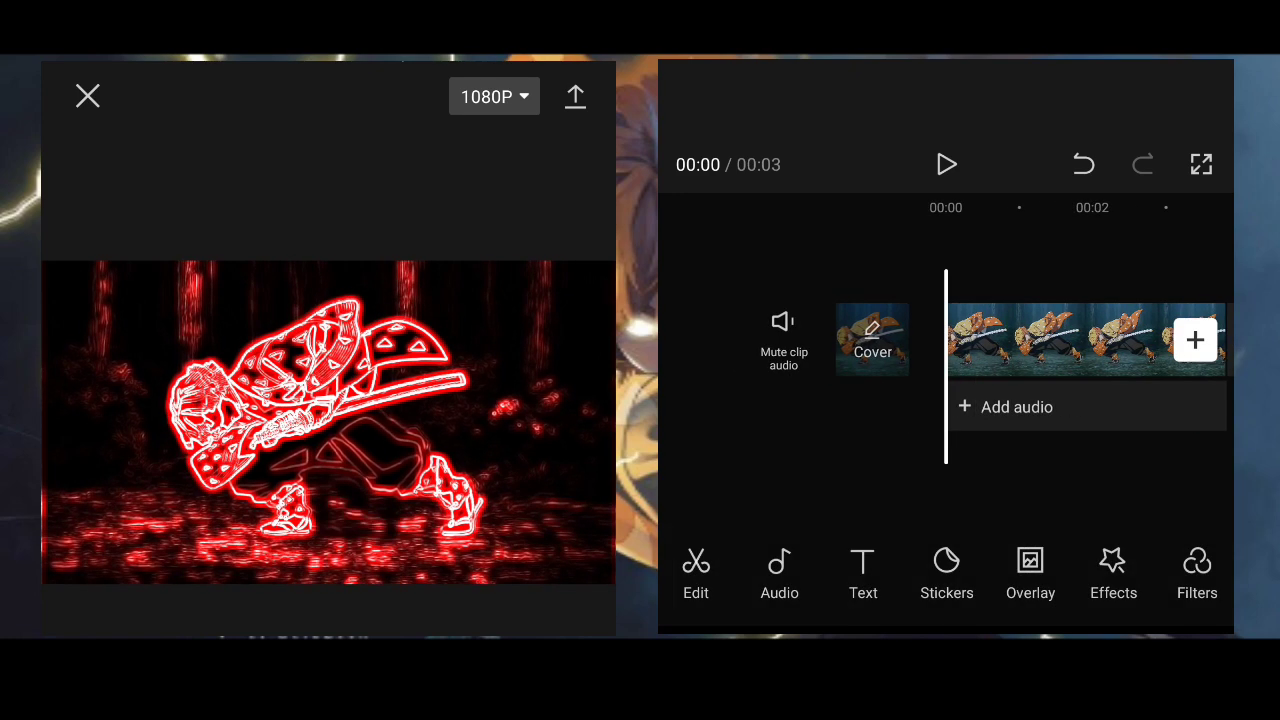
# Export the red neon-outline video at 1080P
pyautogui.click(575, 96)
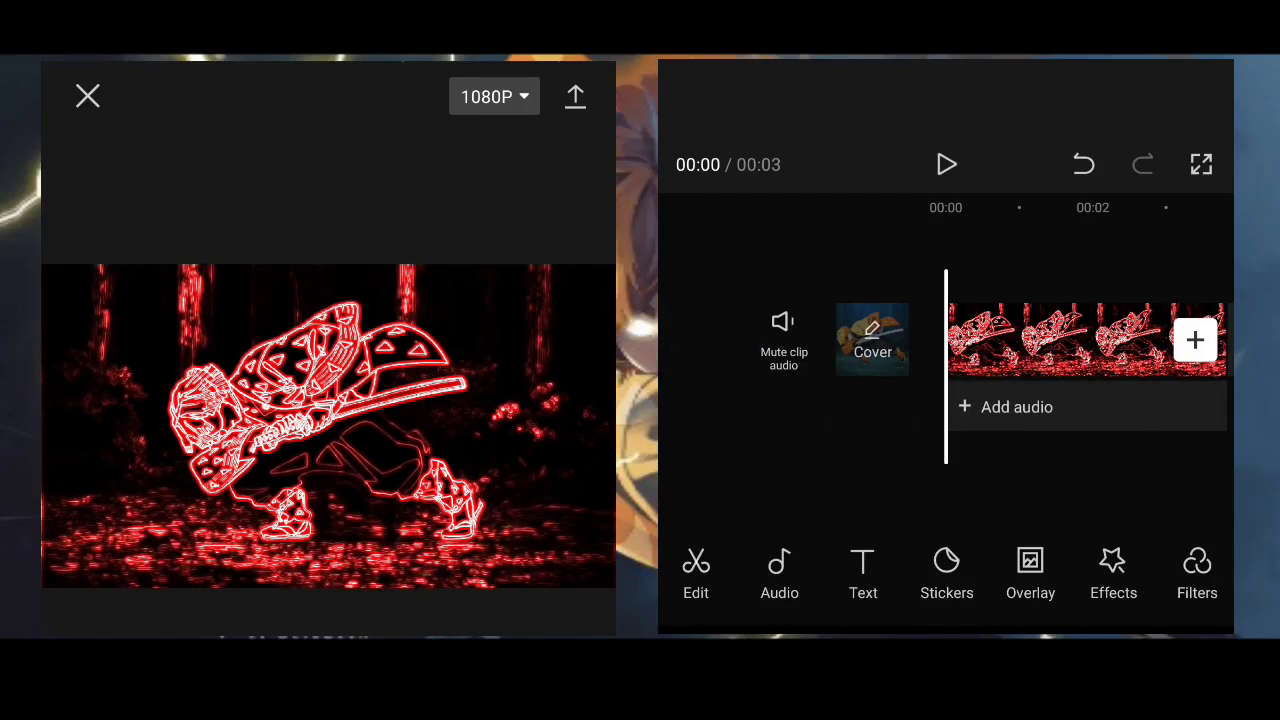
# Compare the Brown, Jazz, Fade and BW 2 filters, then settle on BW 1
pyautogui.click(1141, 575)
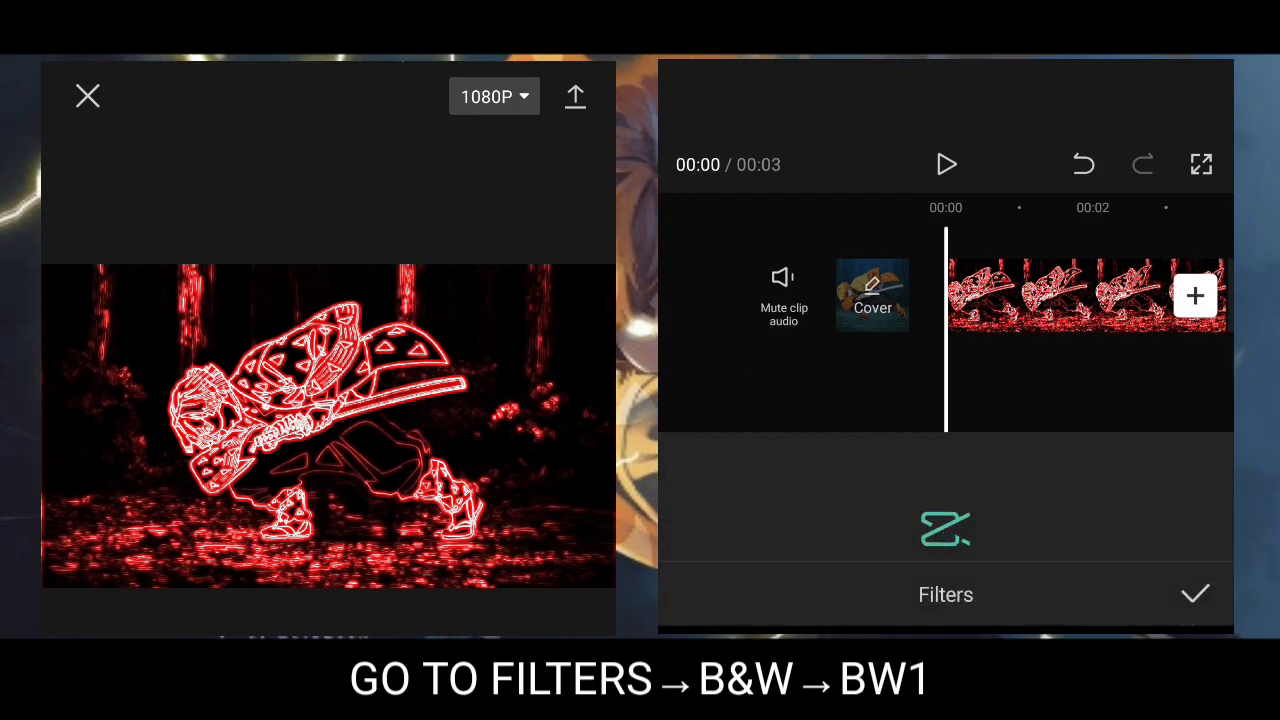
pyautogui.click(1203, 318)
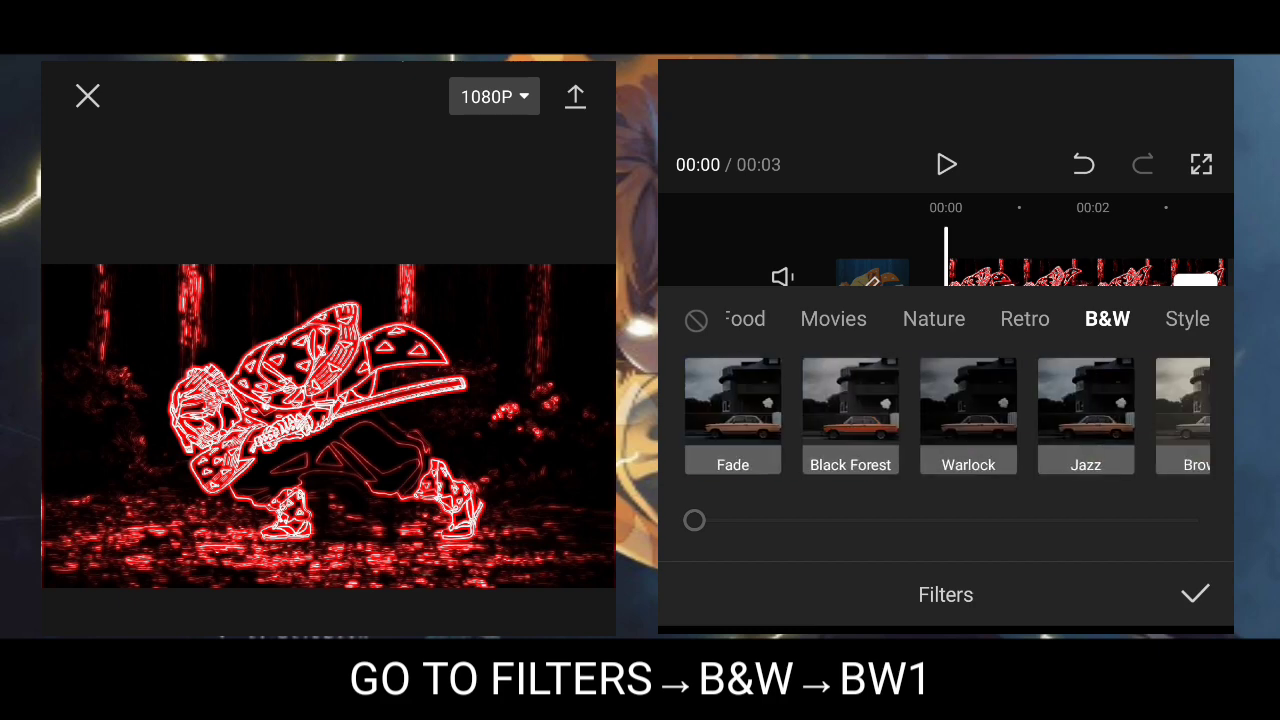
pyautogui.click(1183, 415)
pyautogui.click(820, 415)
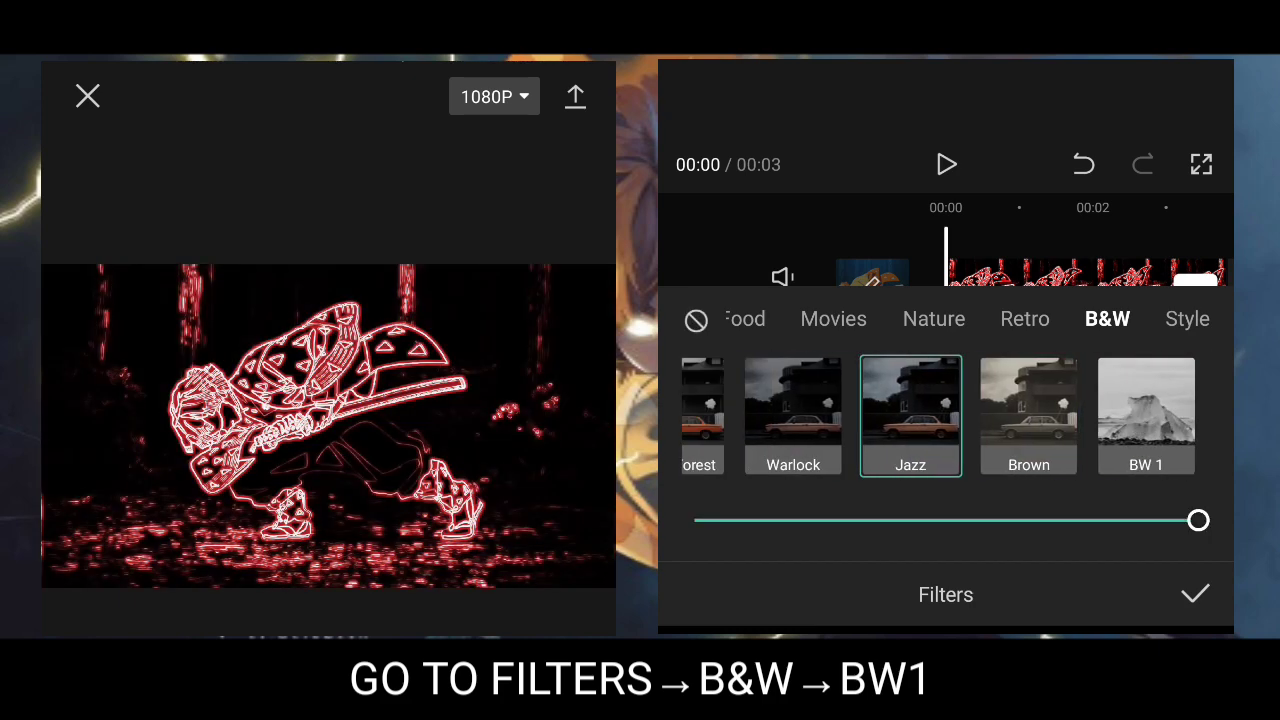
pyautogui.click(820, 415)
pyautogui.click(709, 415)
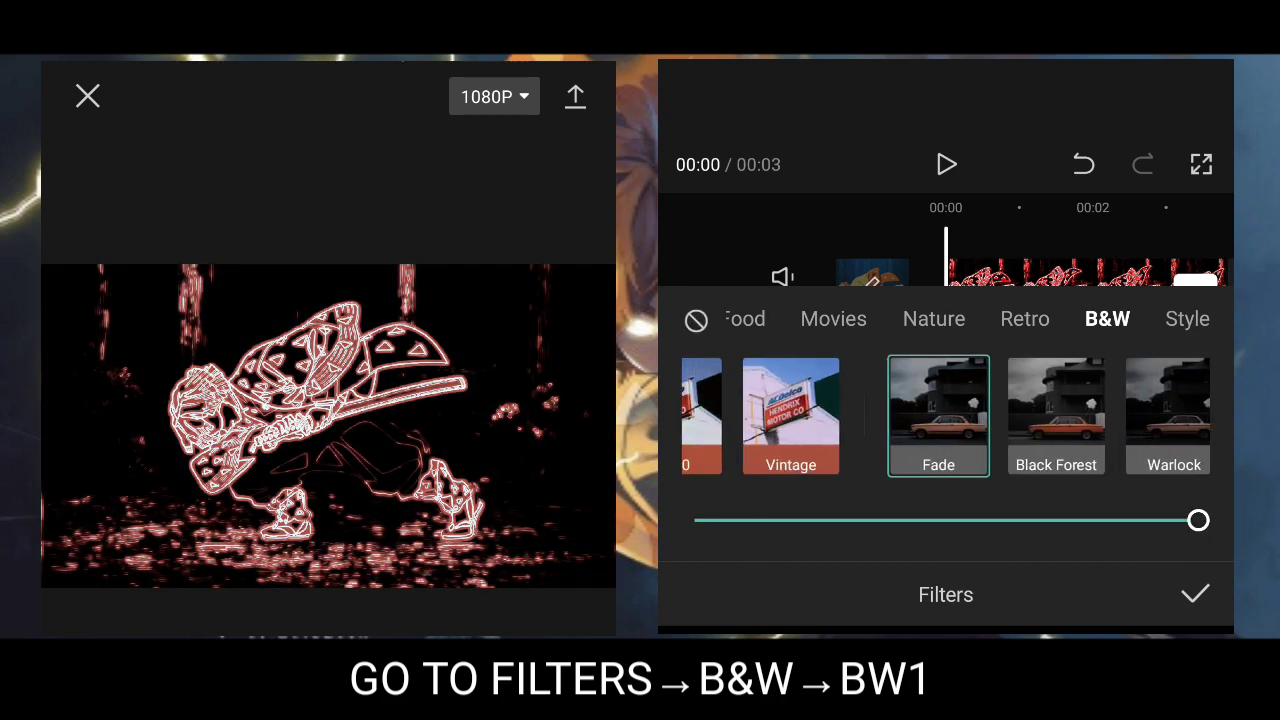
pyautogui.moveTo(1100, 415); pyautogui.dragTo(800, 415)
pyautogui.click(1014, 415)
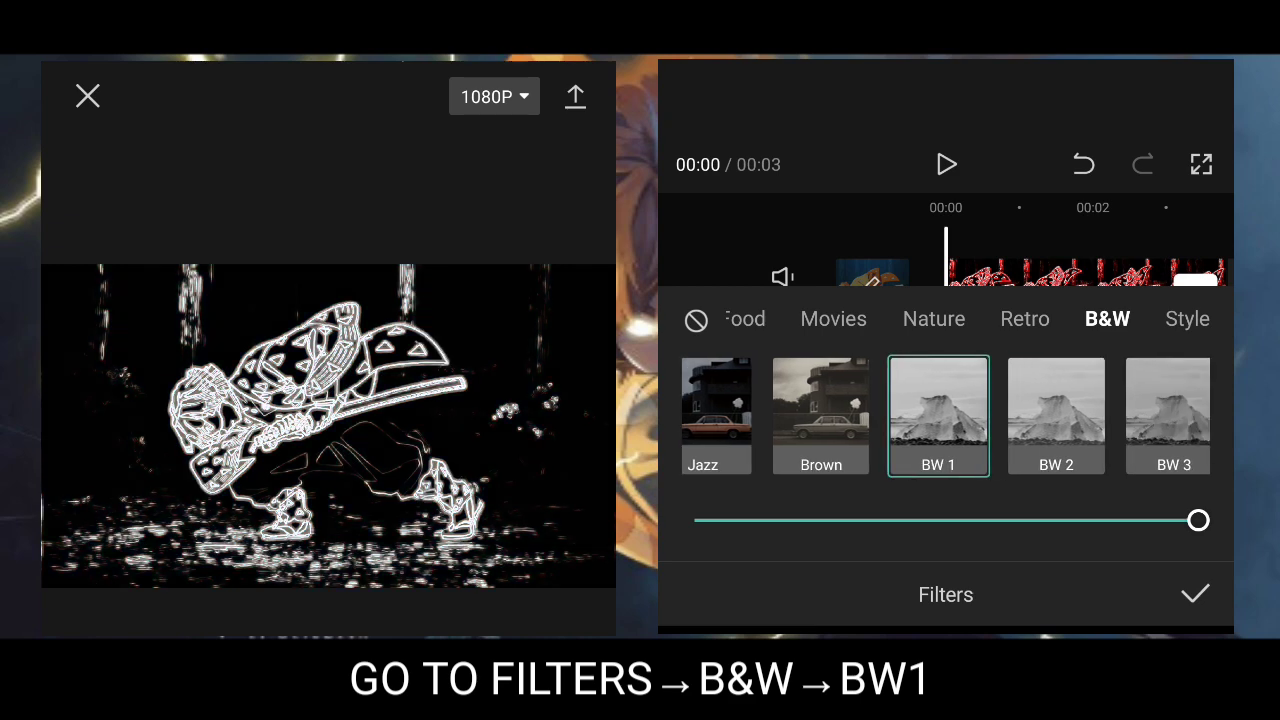
pyautogui.click(820, 415)
pyautogui.click(1056, 415)
pyautogui.click(1056, 415)
pyautogui.click(821, 415)
pyautogui.click(1195, 594)
# Scrub the BW 1 filter clip to review the white outlines, then deselect it
pyautogui.moveTo(1000, 450); pyautogui.dragTo(856, 450)
pyautogui.click(912, 362)
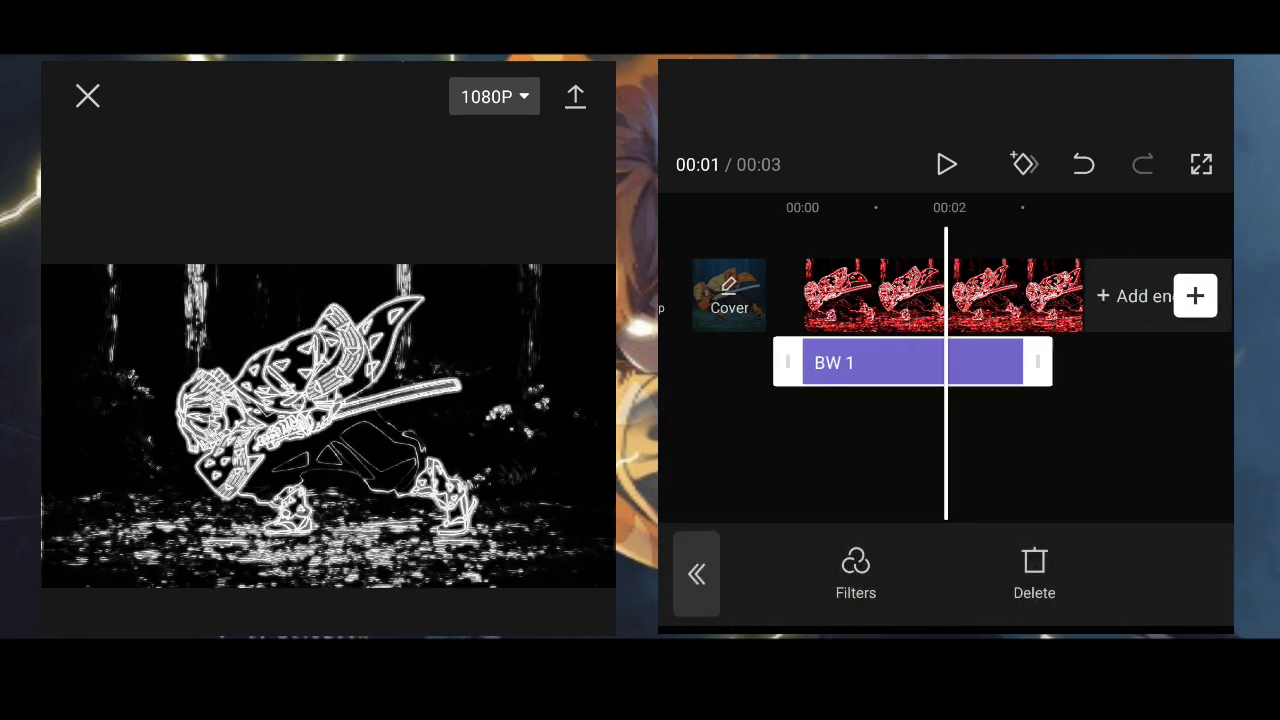
pyautogui.moveTo(1000, 450)
pyautogui.mouseDown()
pyautogui.moveTo(850, 450)
pyautogui.moveTo(1100, 450)
pyautogui.mouseUp()
pyautogui.click(696, 573)
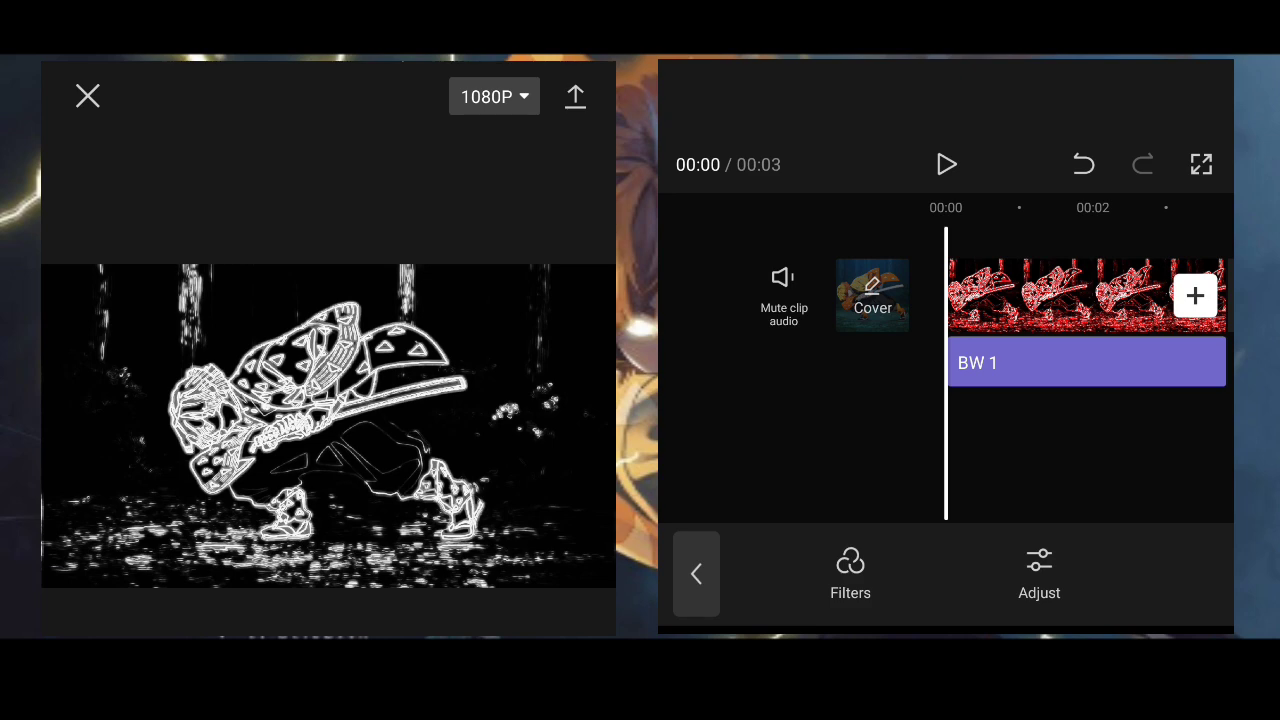
# Export the black-and-white outline video and play the original clip's preview
pyautogui.click(575, 96)
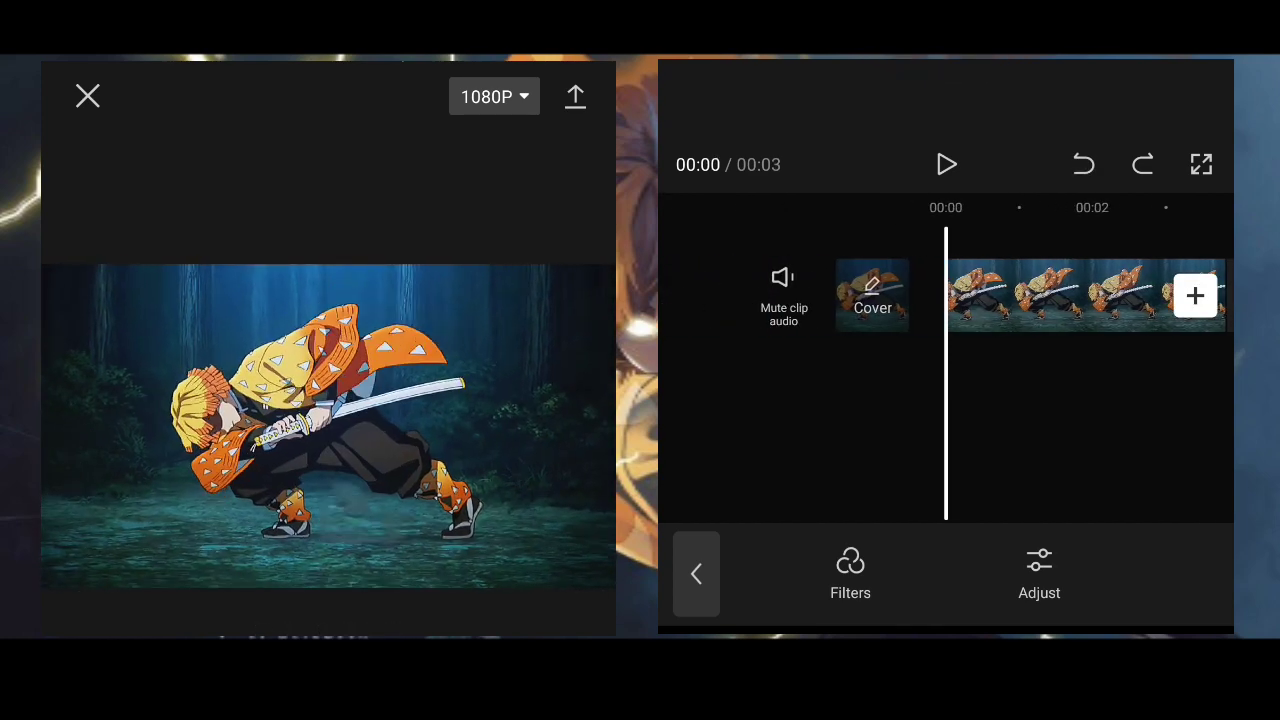
pyautogui.press('space')
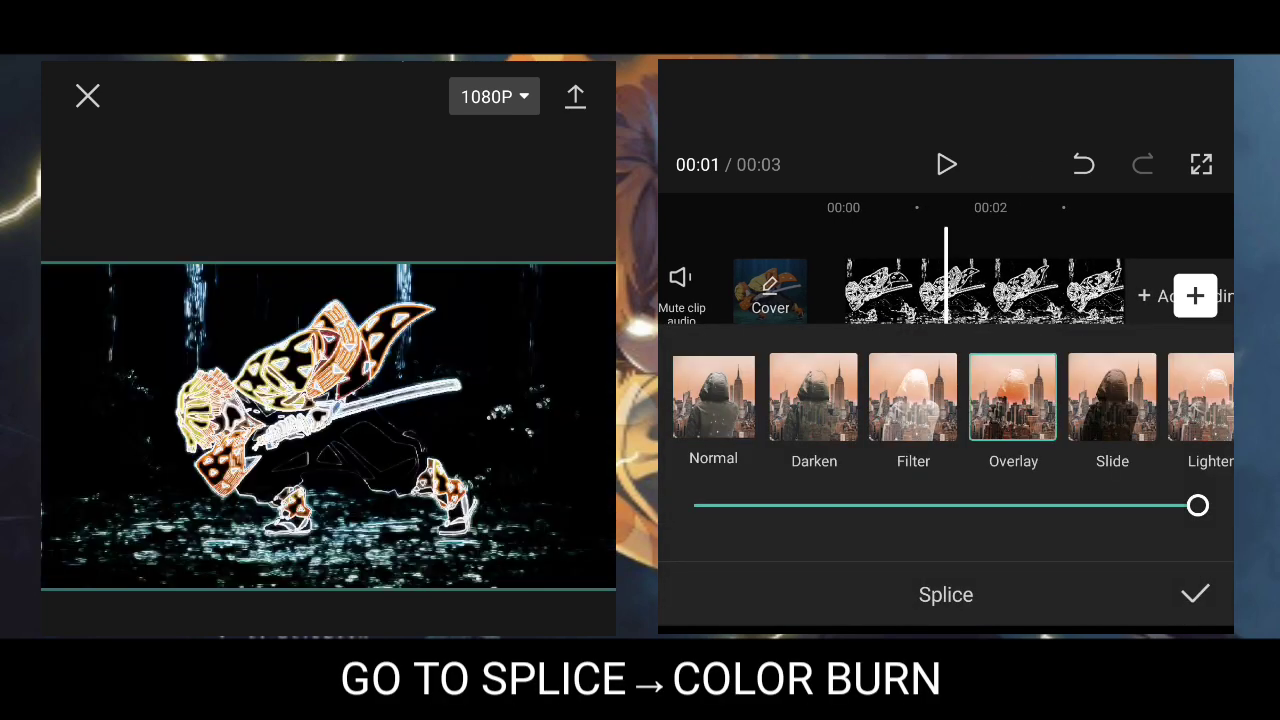
# Set the overlay's blend mode to Color Burn and play back the result
pyautogui.click(912, 397)
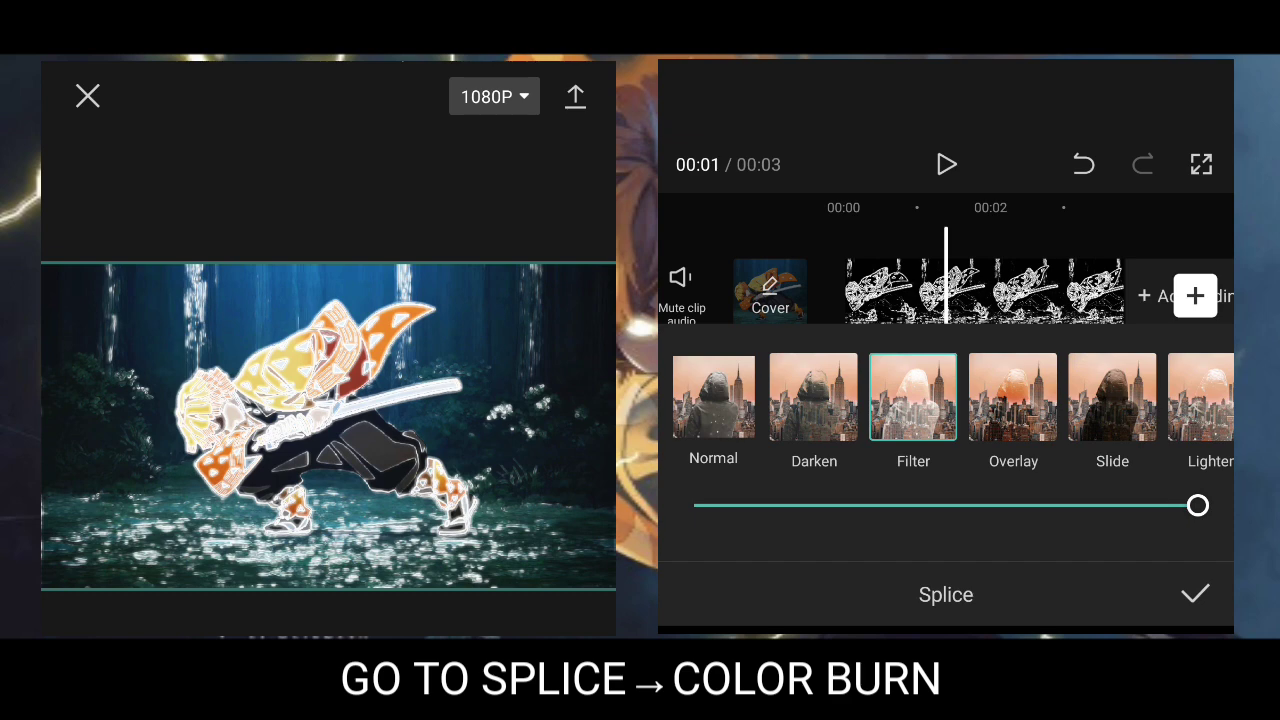
pyautogui.moveTo(1150, 397); pyautogui.dragTo(750, 397)
pyautogui.click(1078, 397)
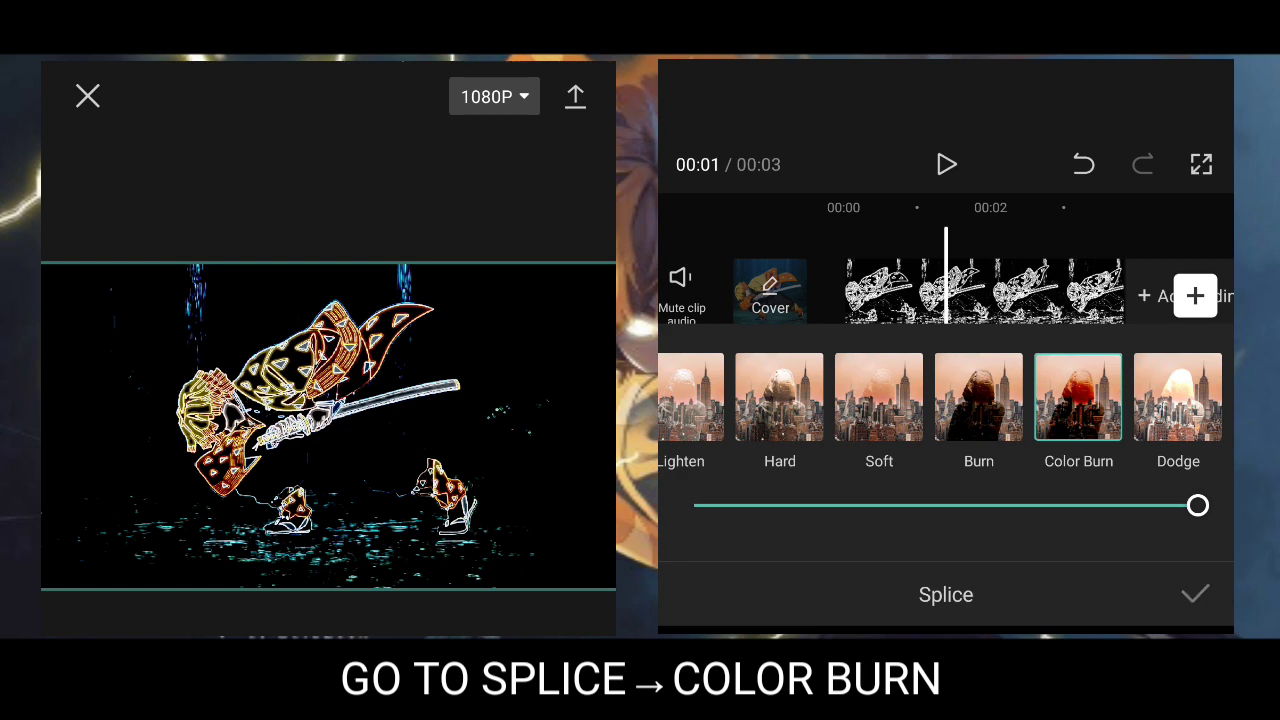
pyautogui.click(1195, 594)
pyautogui.click(946, 164)
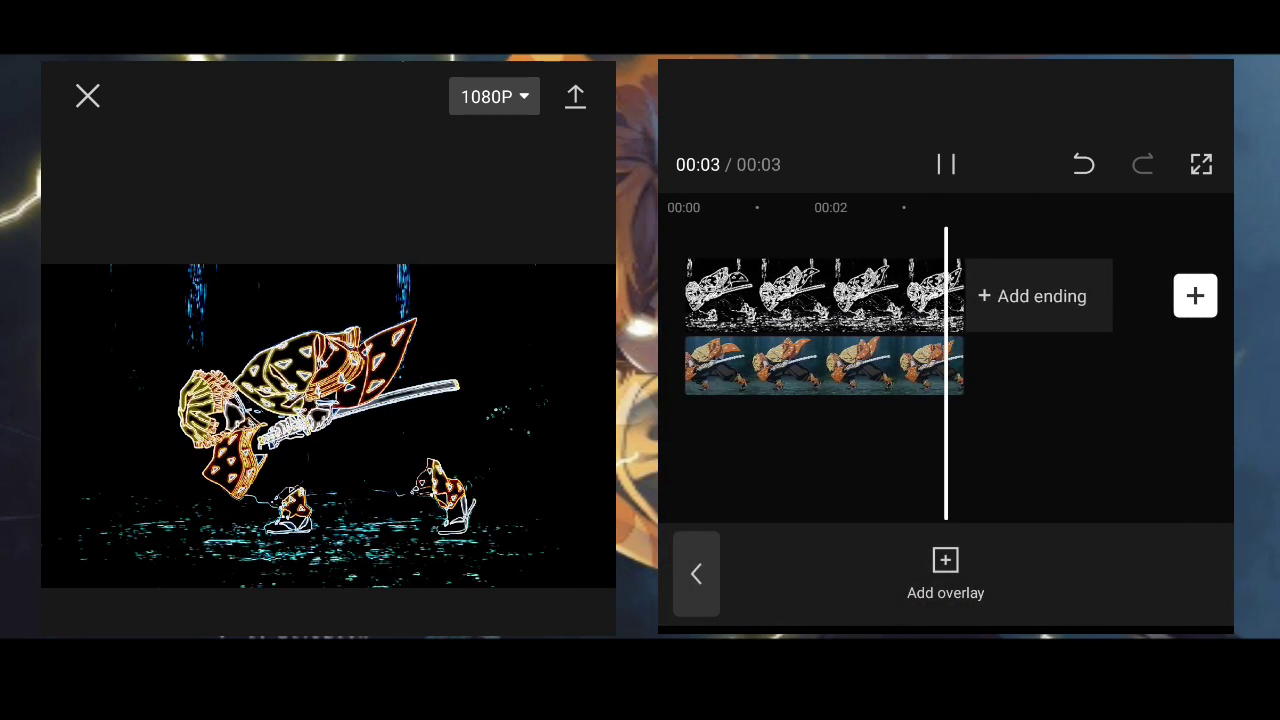
pyautogui.click(946, 164)
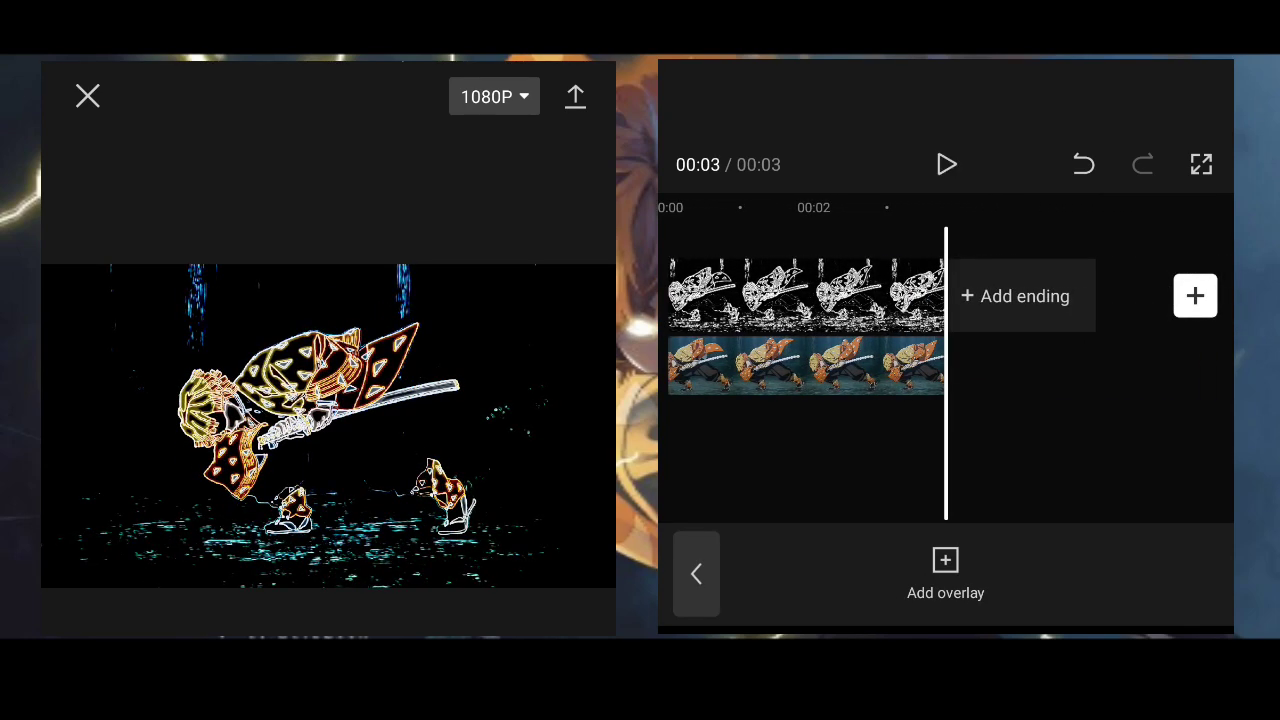
# Export the Color Burn composite, then undo the overlay edits in the editor
pyautogui.click(575, 96)
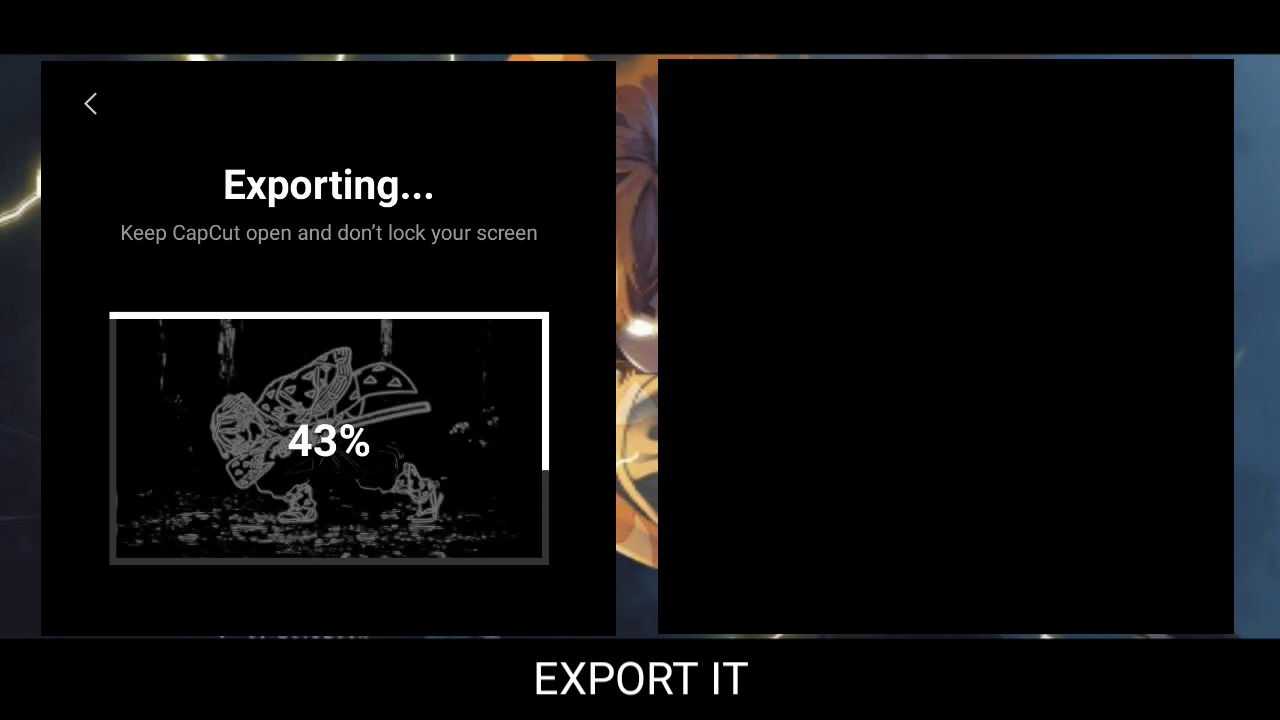
pyautogui.click(90, 103)
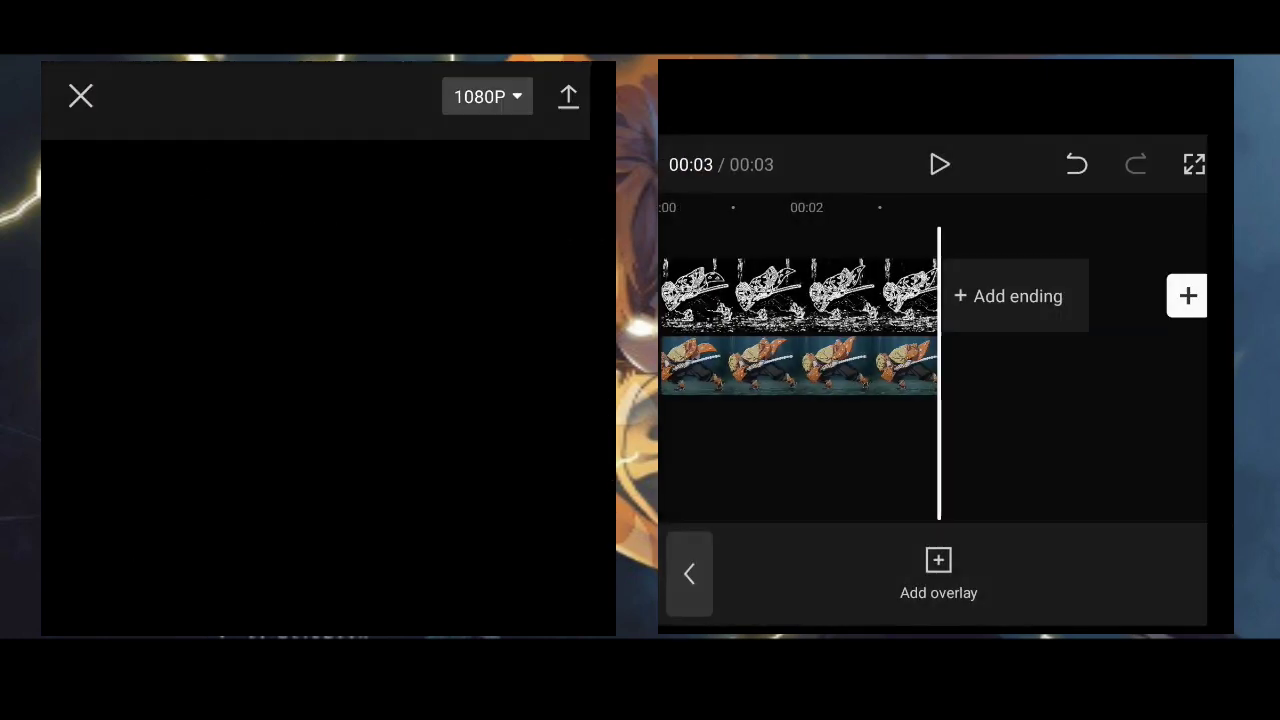
pyautogui.click(1083, 164)
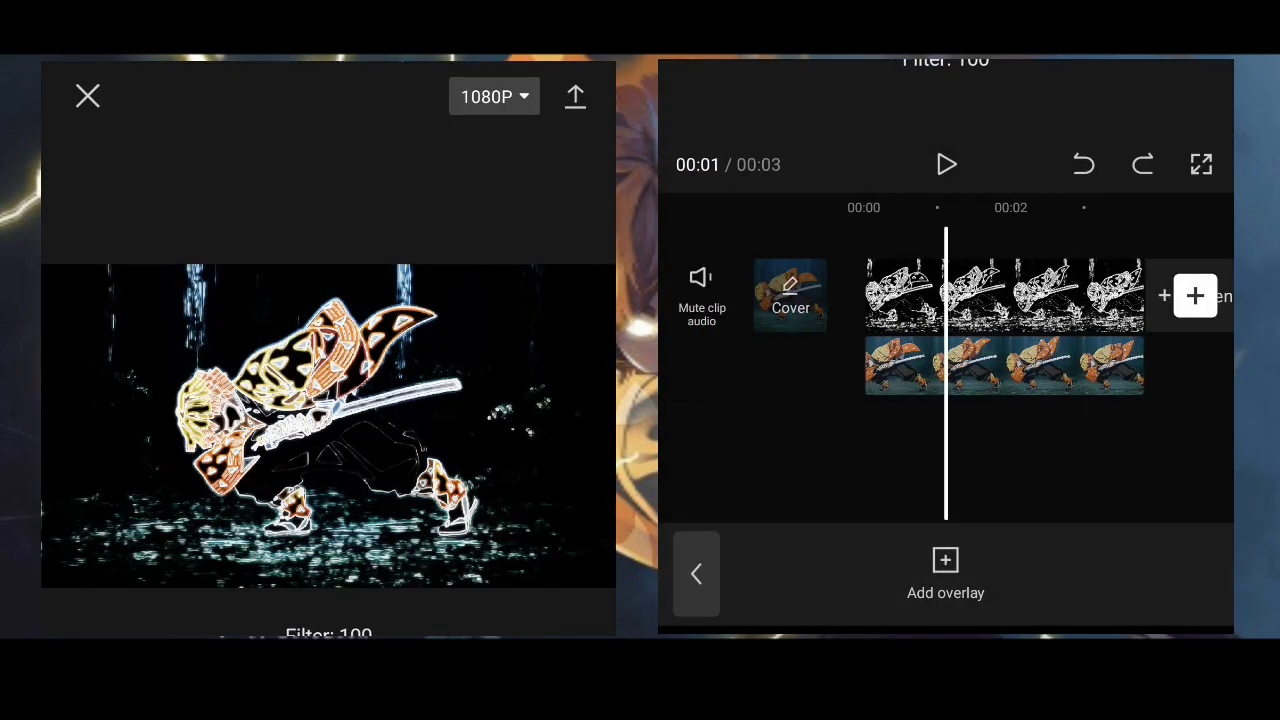
pyautogui.click(1142, 164)
# Undo back to the single original clip, deselect it, and start adding an overlay
pyautogui.click(1142, 164)
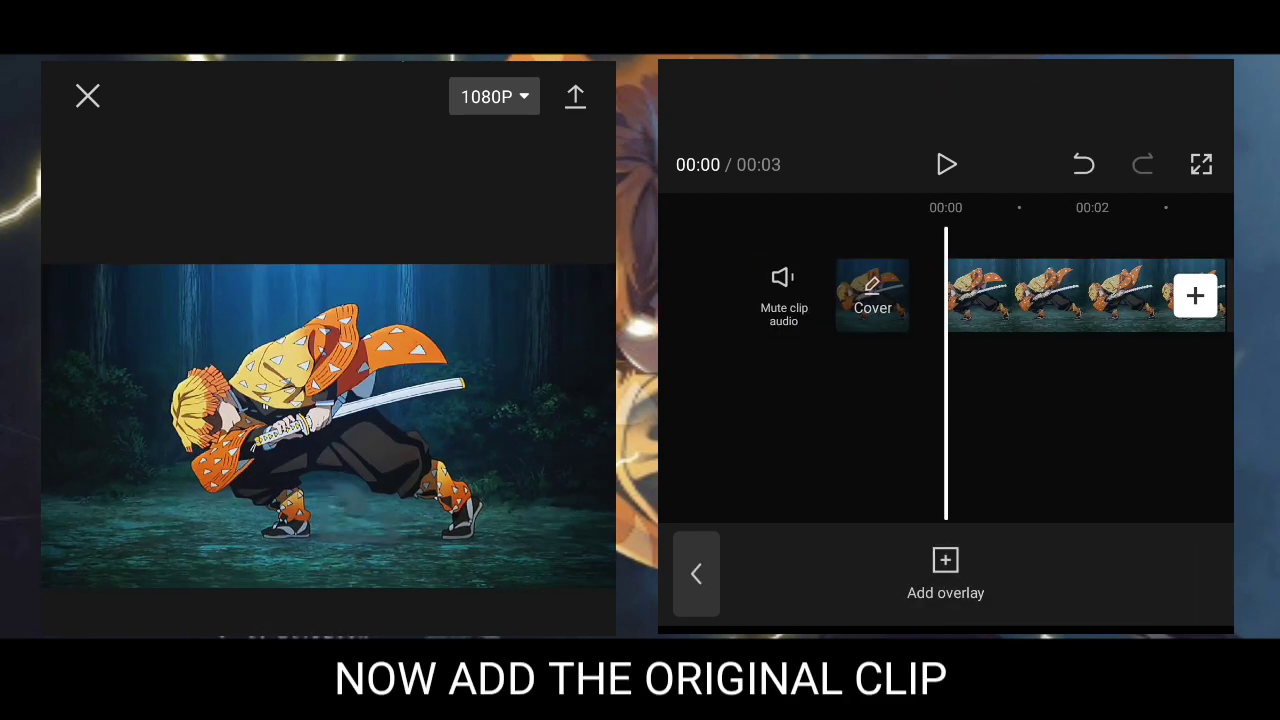
pyautogui.click(1060, 300)
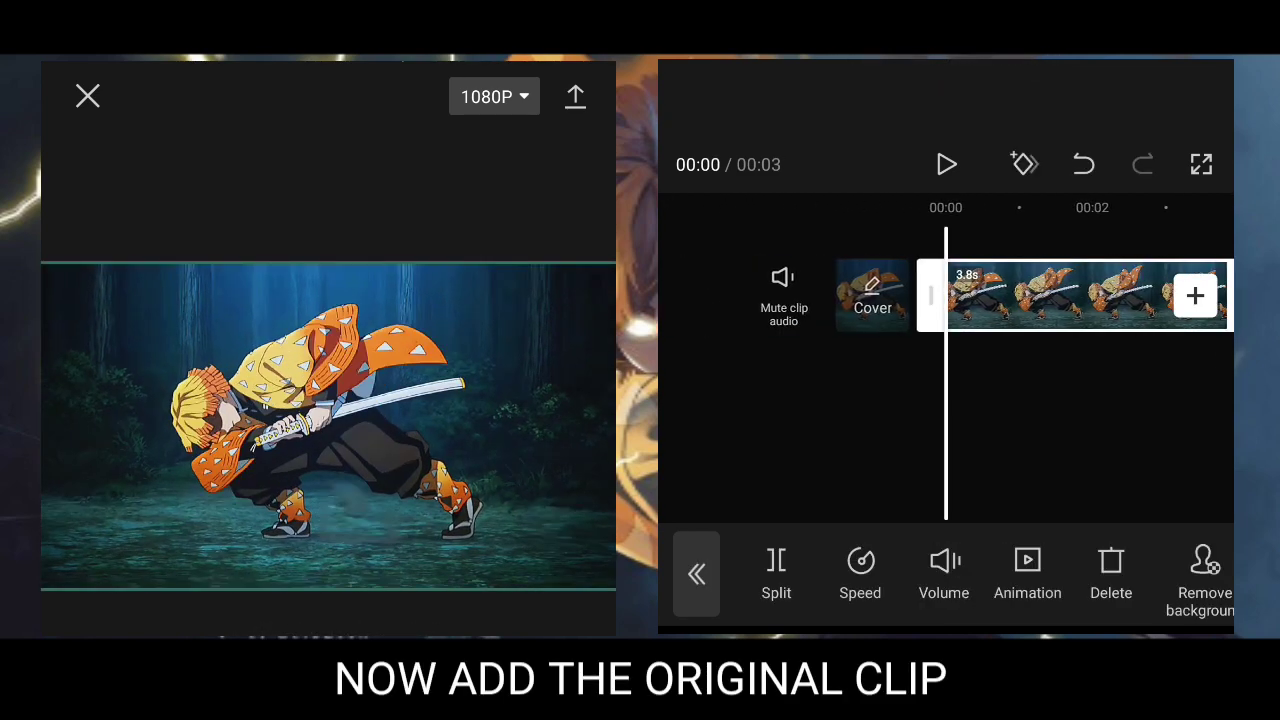
pyautogui.press('Escape')
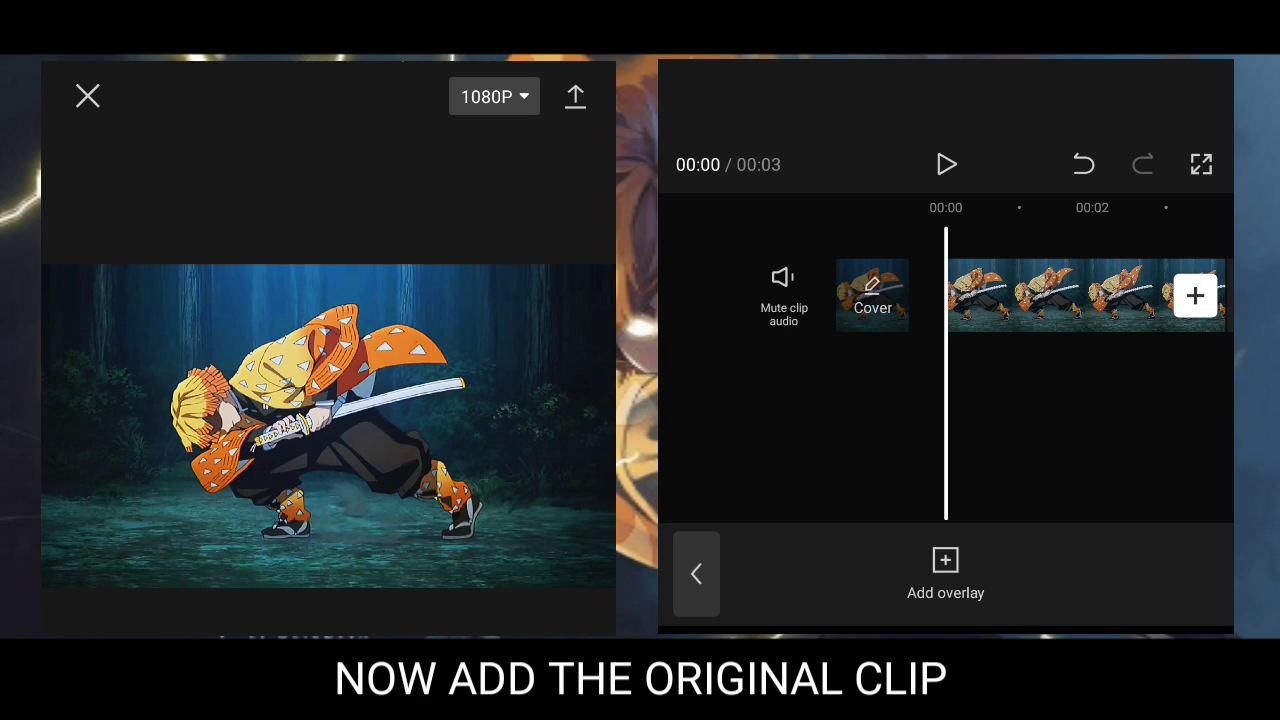
pyautogui.click(945, 570)
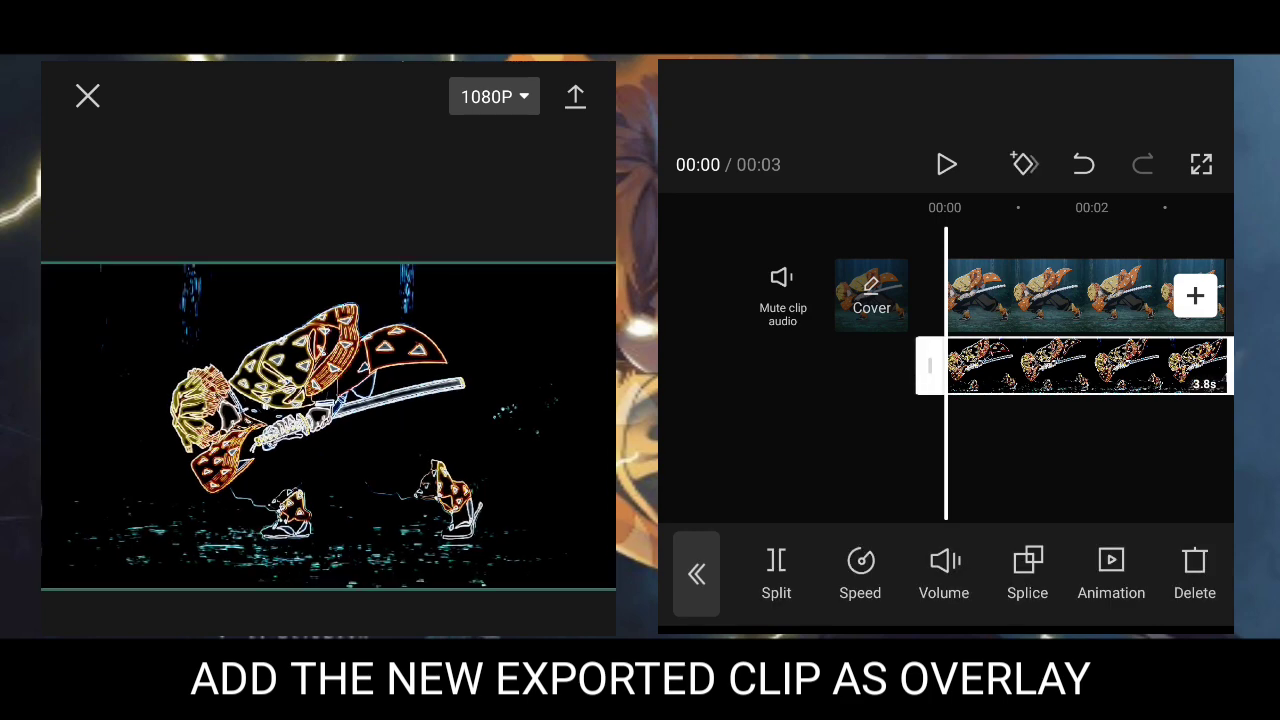
# Set the neon overlay's blend mode to Filter, then duplicate the overlay
pyautogui.click(800, 460)
pyautogui.moveTo(1100, 460); pyautogui.dragTo(980, 460)
pyautogui.click(965, 365)
pyautogui.moveTo(1100, 575)
pyautogui.mouseDown()
pyautogui.moveTo(800, 575)
pyautogui.moveTo(1000, 575)
pyautogui.mouseUp()
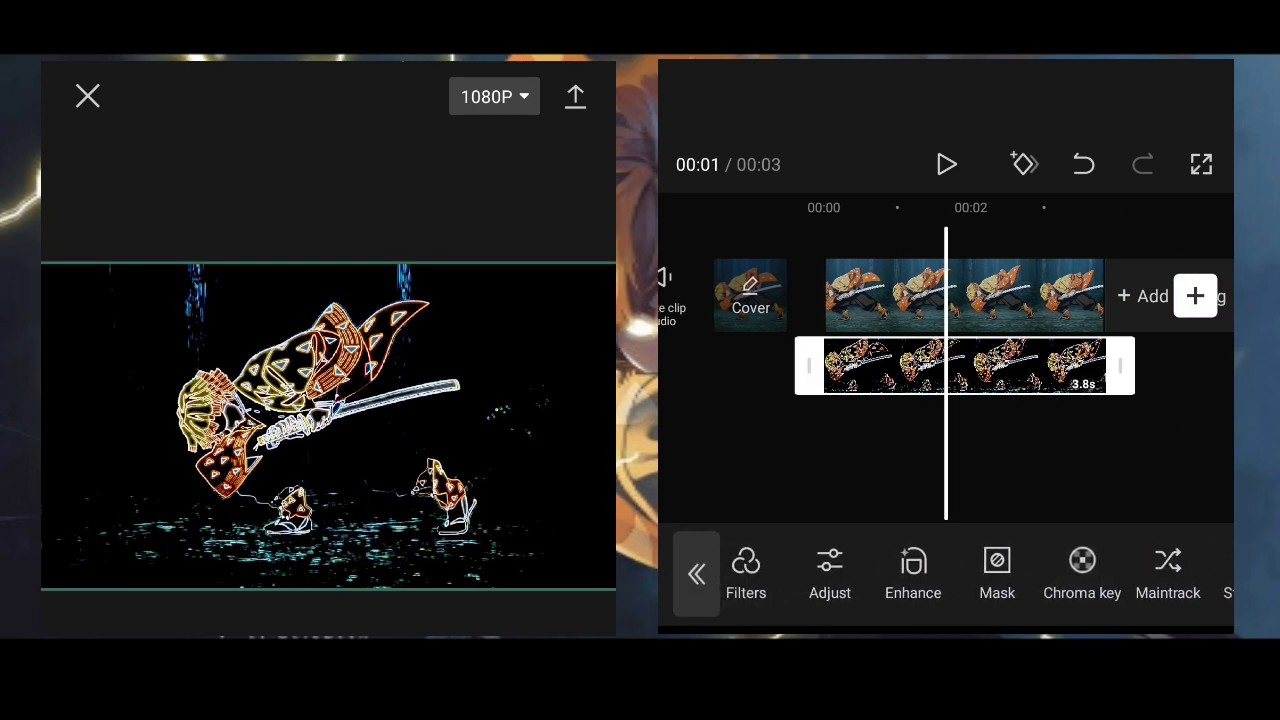
pyautogui.moveTo(800, 575); pyautogui.dragTo(1150, 575)
pyautogui.click(1026, 560)
pyautogui.click(912, 397)
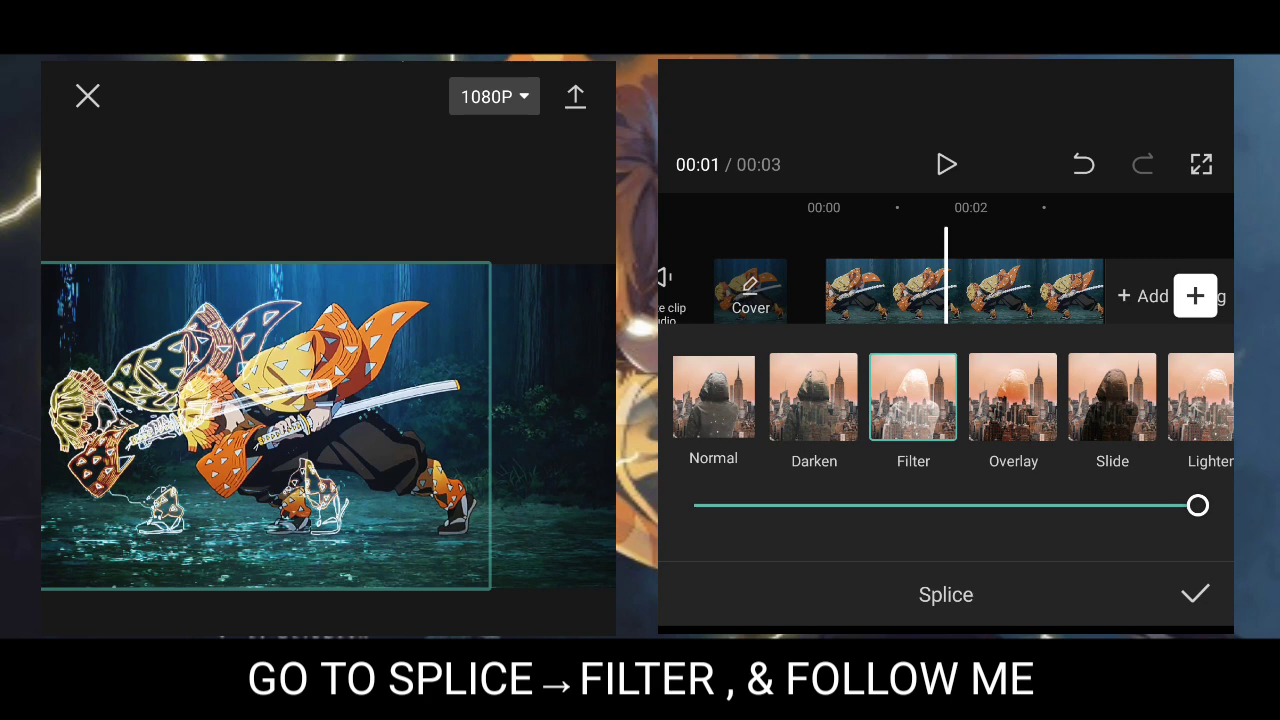
pyautogui.click(1195, 594)
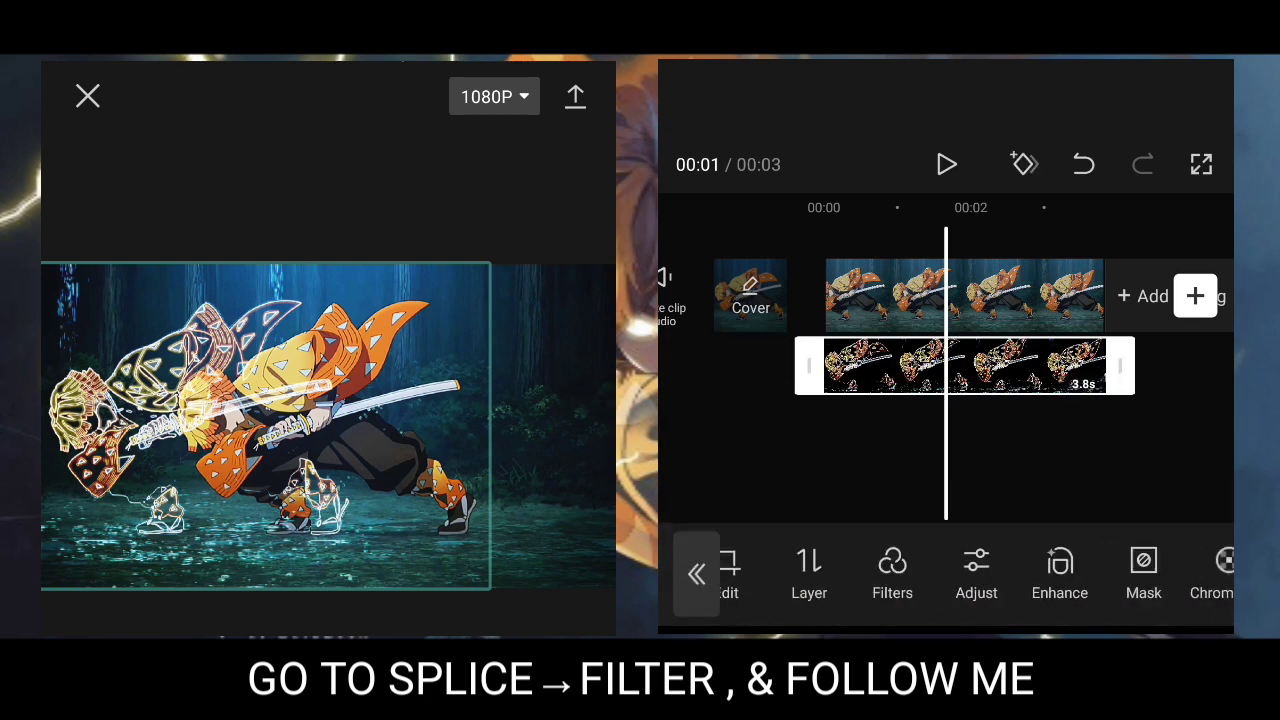
pyautogui.hscroll(5, 945, 575)
pyautogui.click(1041, 575)
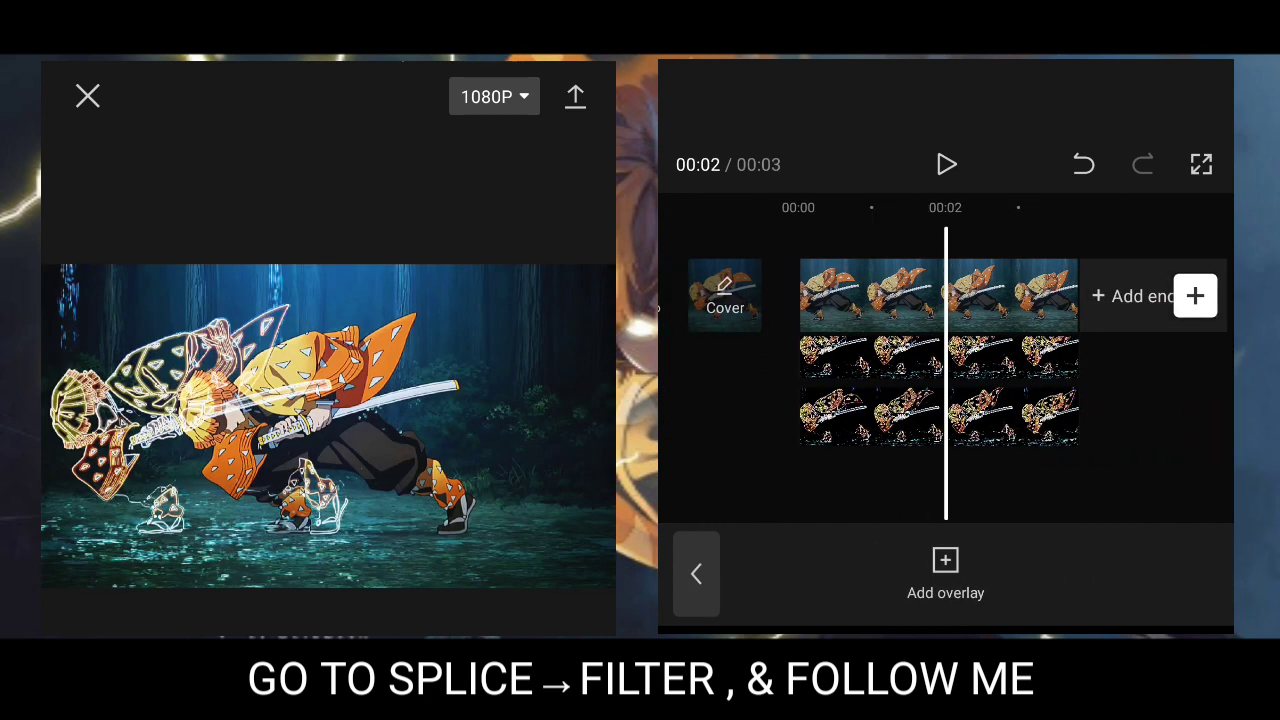
# Offset the lower duplicated overlay to the right and nudge the upper overlay slightly left
pyautogui.click(880, 416)
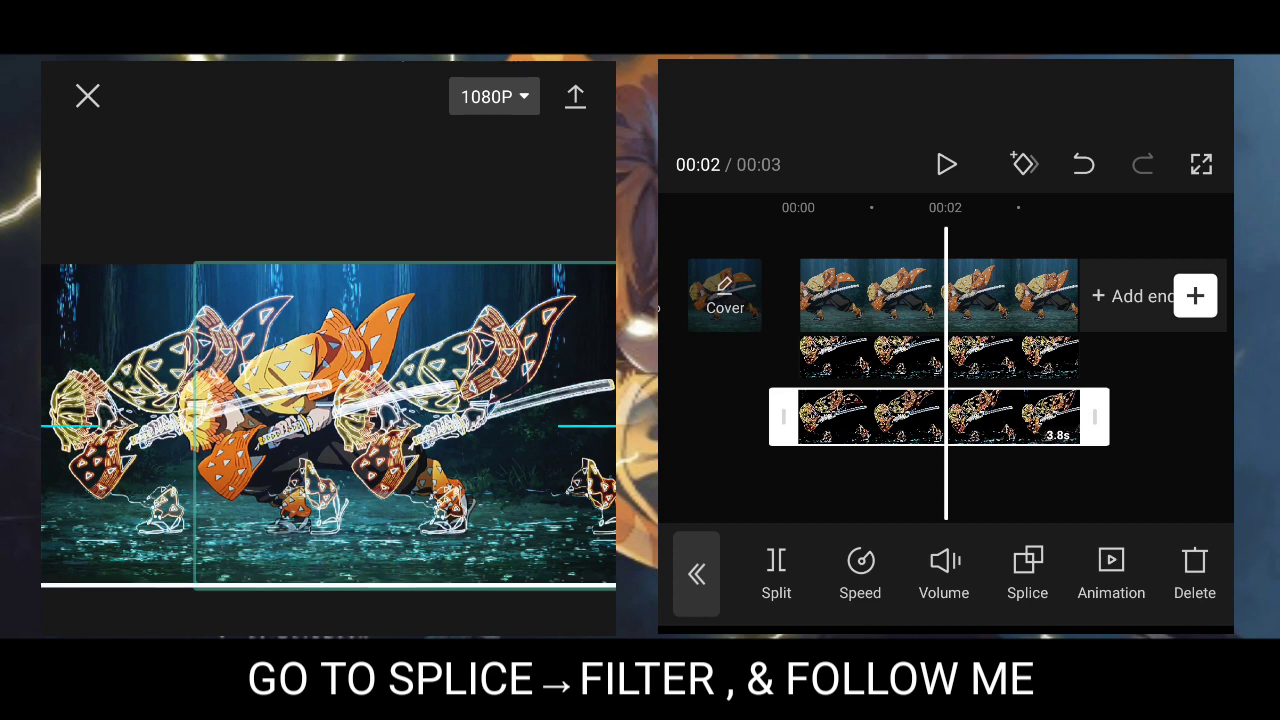
pyautogui.click(880, 357)
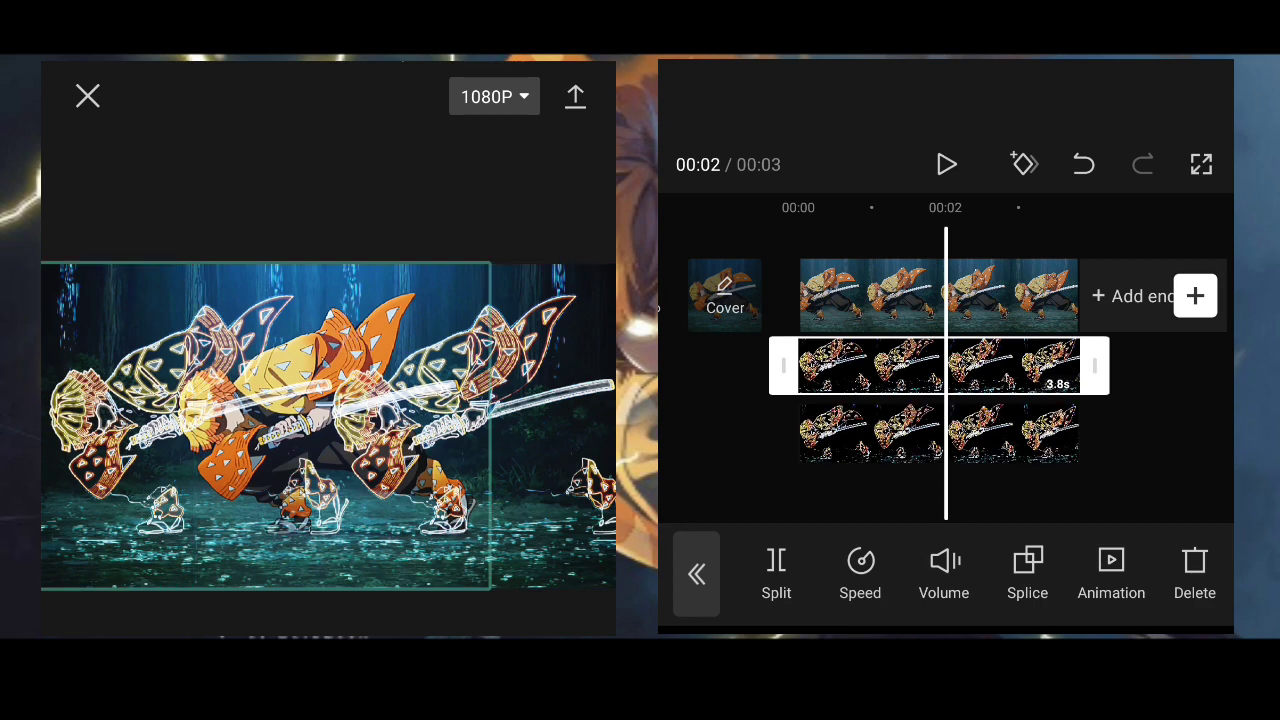
pyautogui.moveTo(265, 425); pyautogui.dragTo(253, 425)
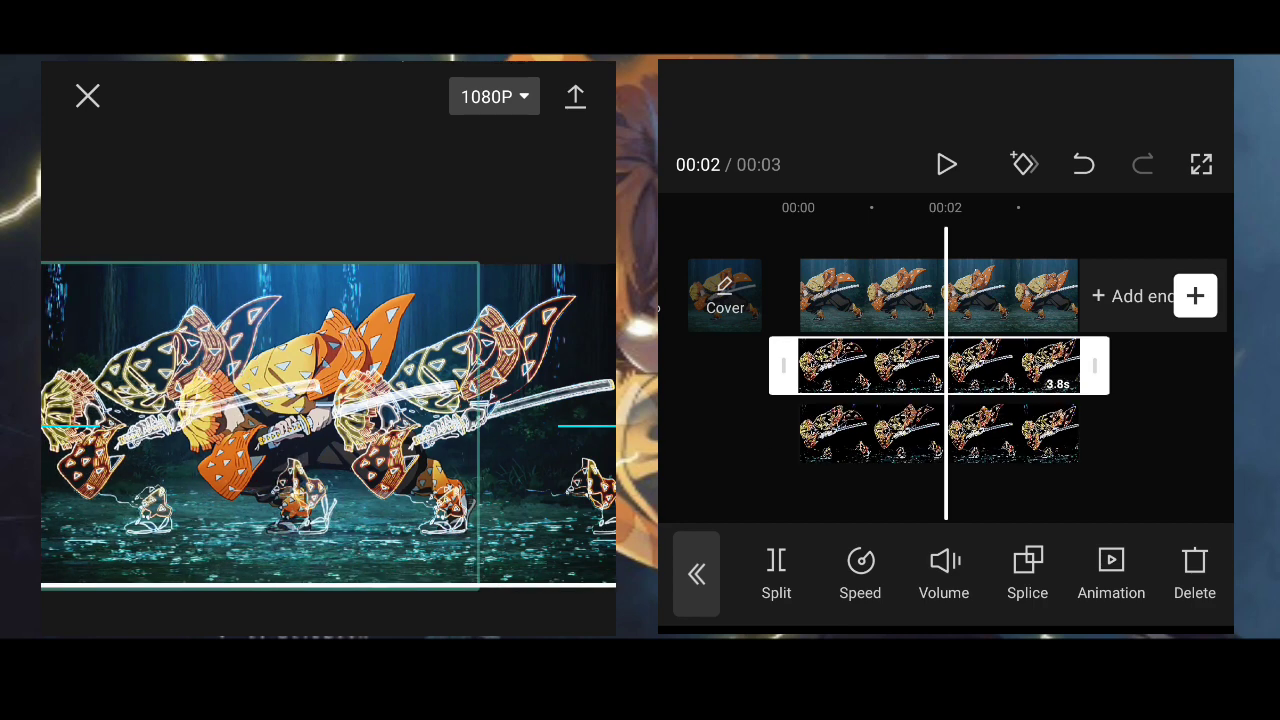
pyautogui.hscroll(-3, 945, 400)
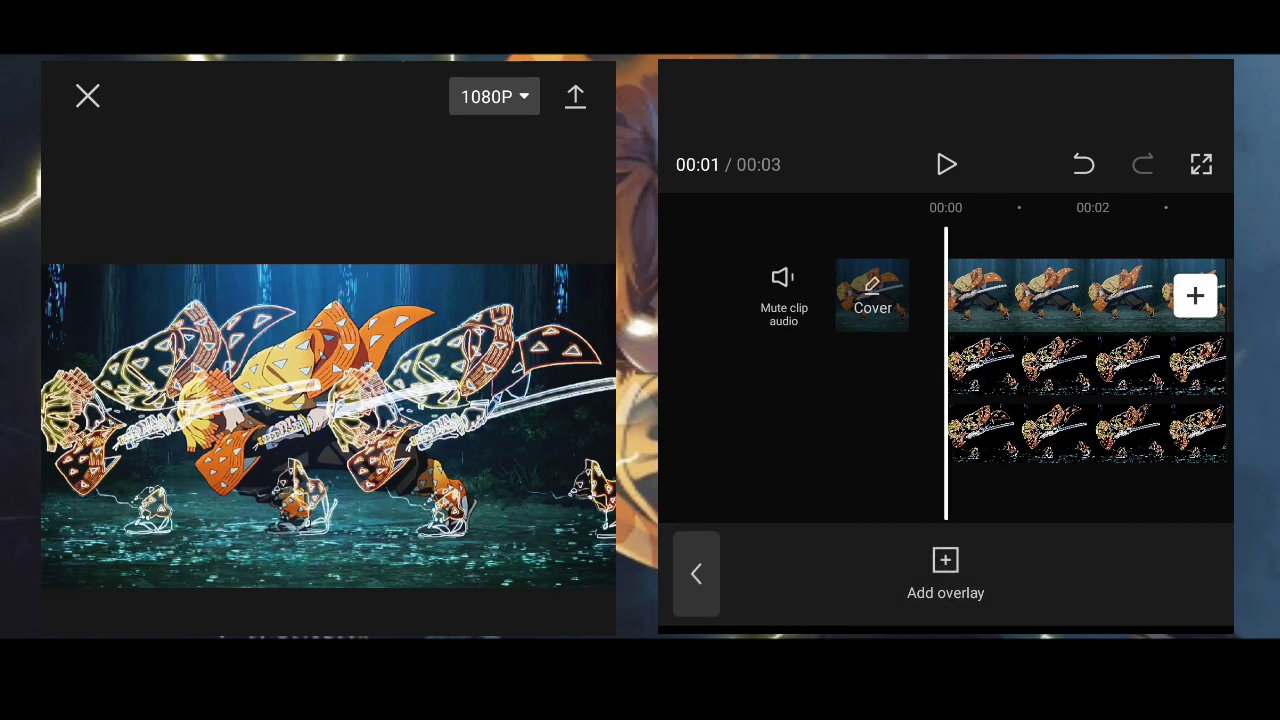
pyautogui.hscroll(3, 945, 360)
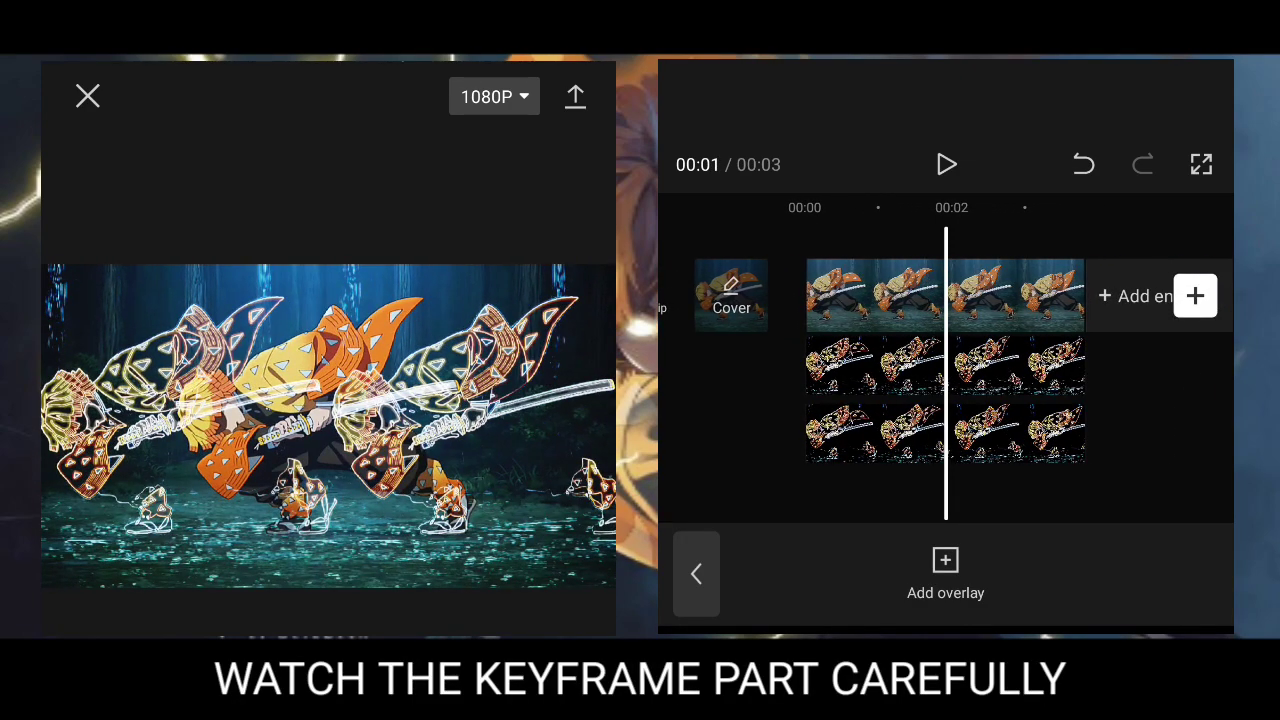
# Select the main clip and each of the two neon overlays at the clip's start
pyautogui.click(880, 295)
pyautogui.click(870, 365)
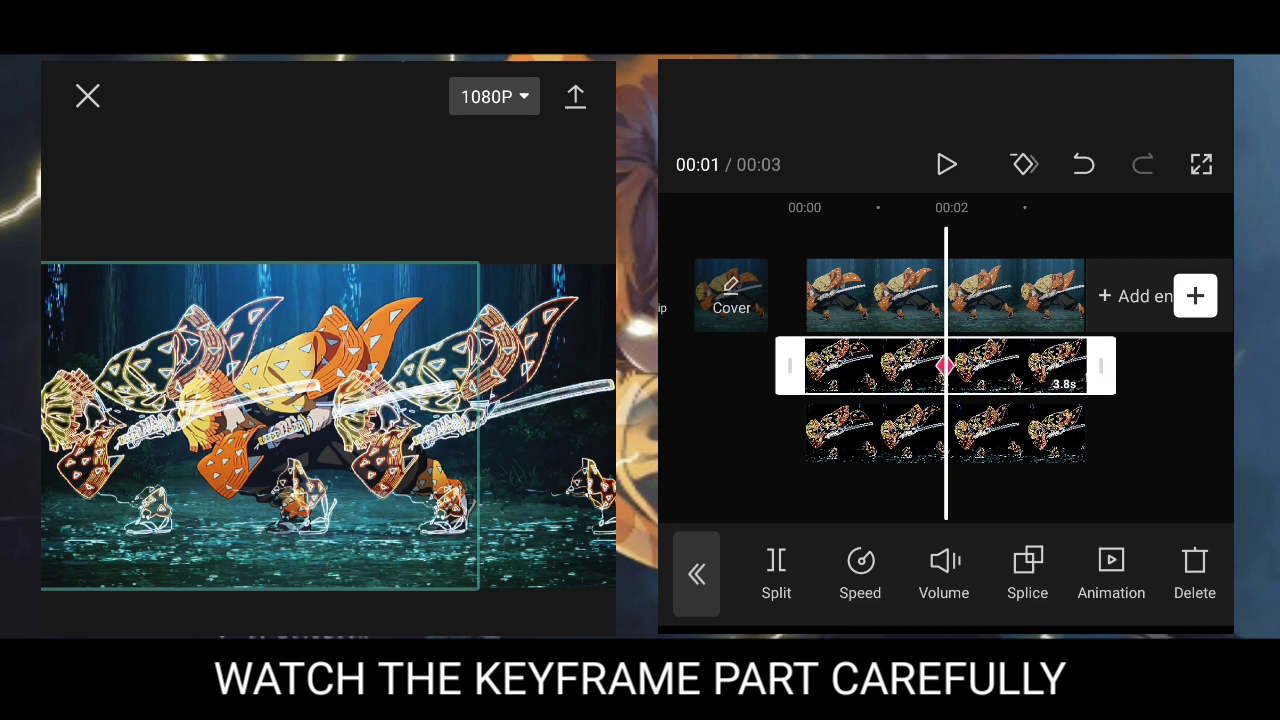
pyautogui.click(870, 432)
pyautogui.click(870, 432)
pyautogui.click(870, 432)
# Move along the timeline and reselect the main clip, upper and lower overlays
pyautogui.hscroll(-3, 1015, 400)
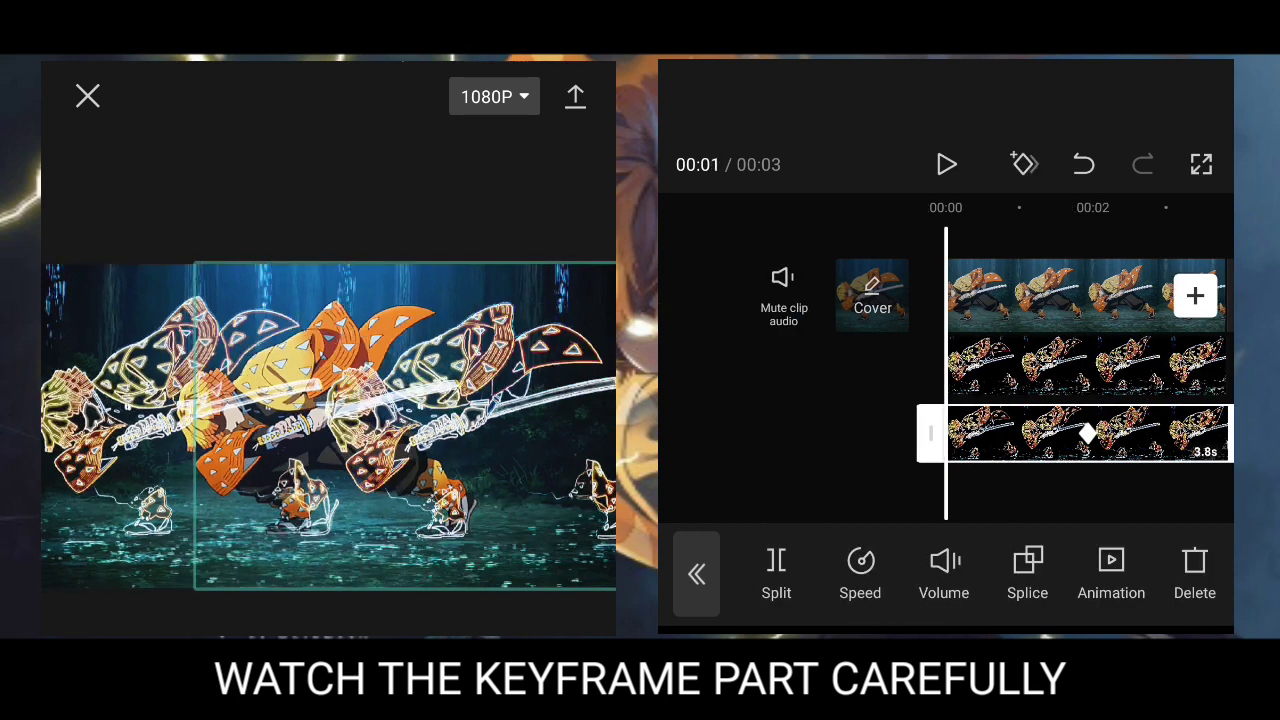
pyautogui.click(1050, 365)
pyautogui.click(1050, 295)
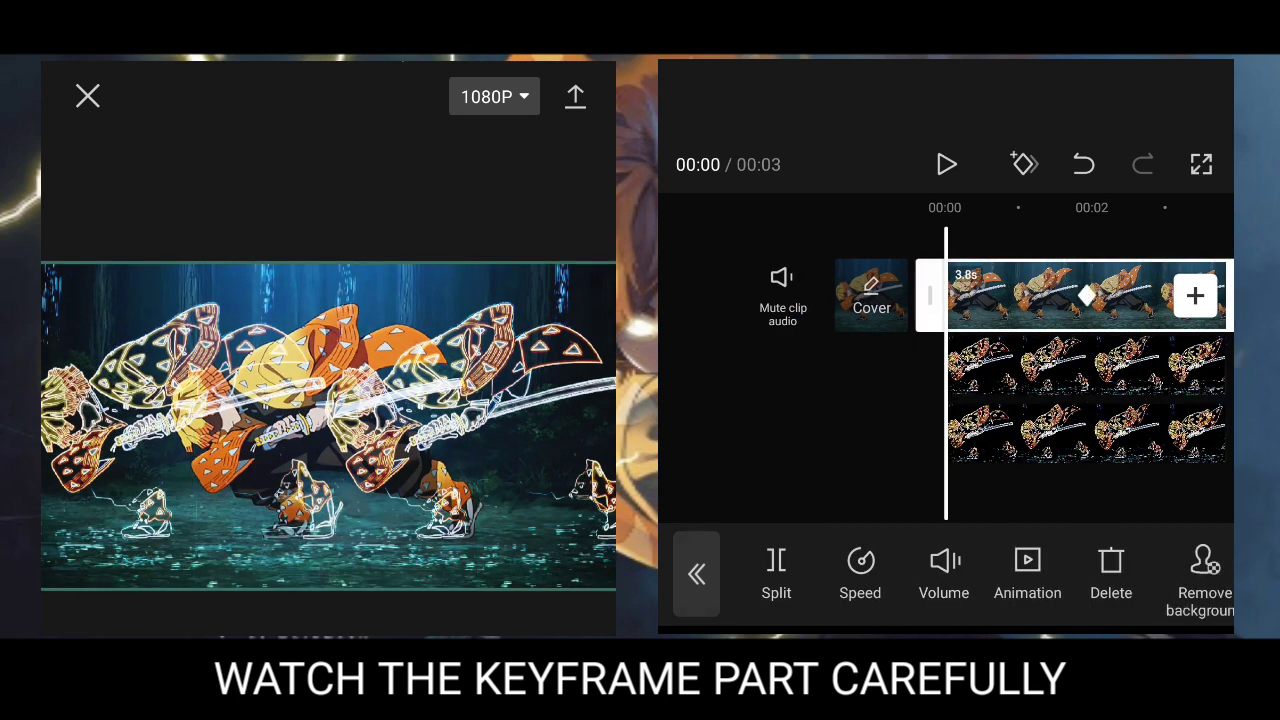
pyautogui.hscroll(5, 1090, 400)
pyautogui.click(800, 295)
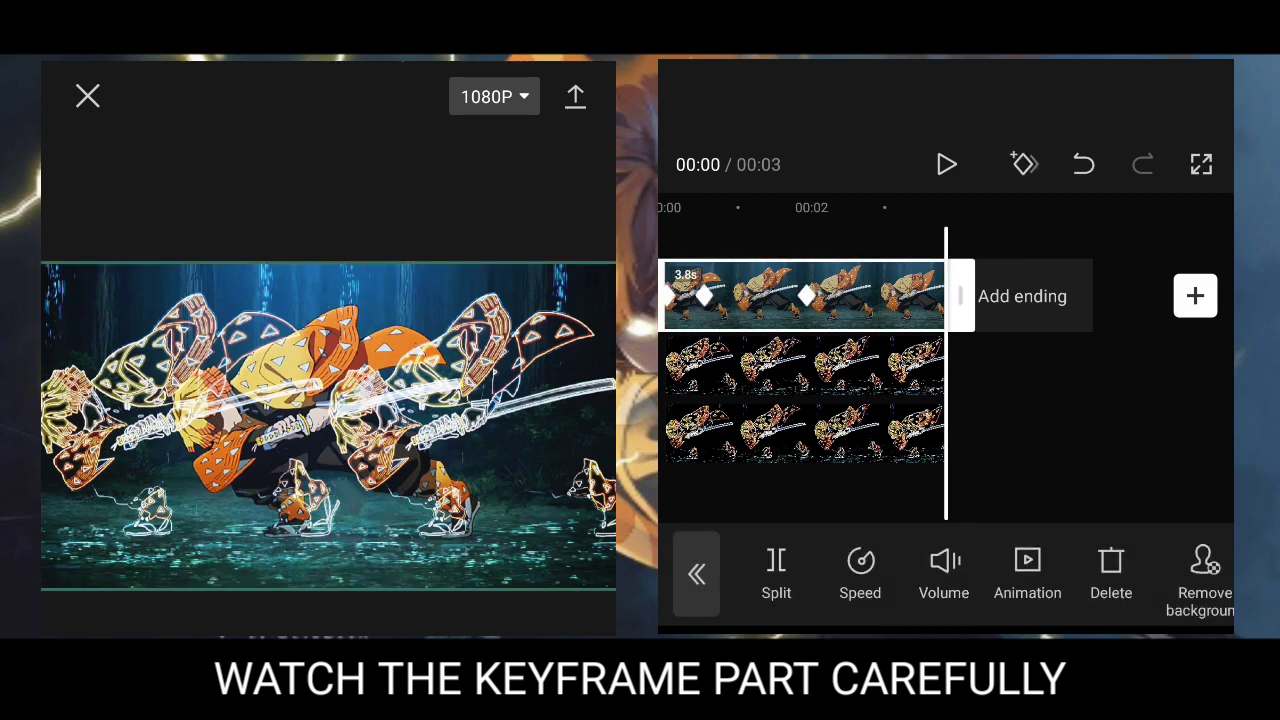
pyautogui.click(800, 365)
pyautogui.click(800, 432)
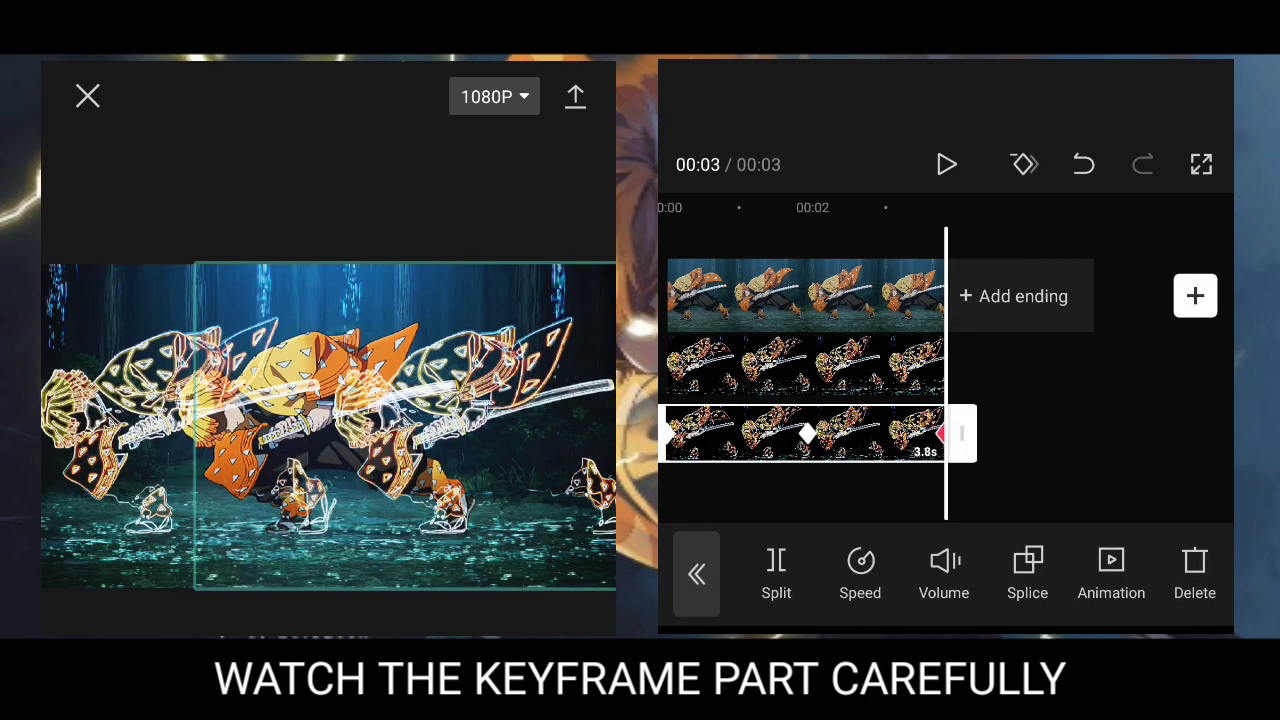
pyautogui.hscroll(-3, 900, 432)
pyautogui.click(1180, 490)
# Play back the clip, then select the upper overlay and scrub through its keyframes
pyautogui.hscroll(-5, 1000, 400)
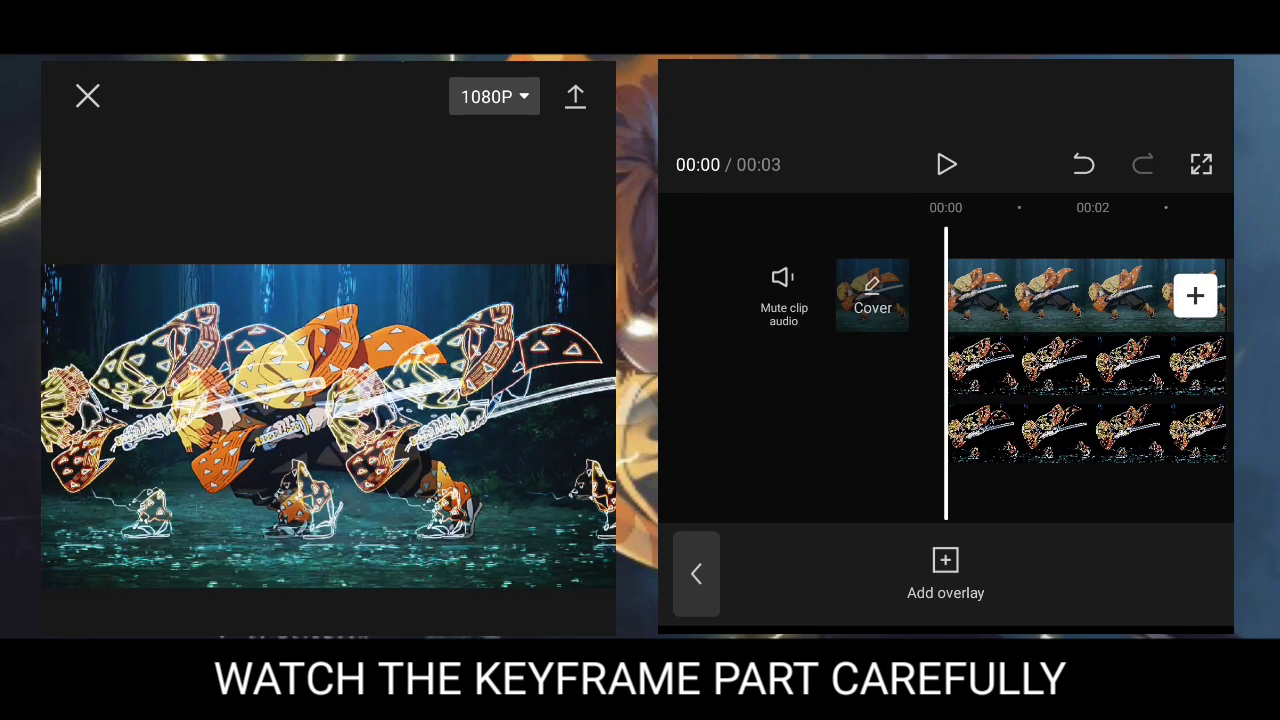
pyautogui.click(946, 164)
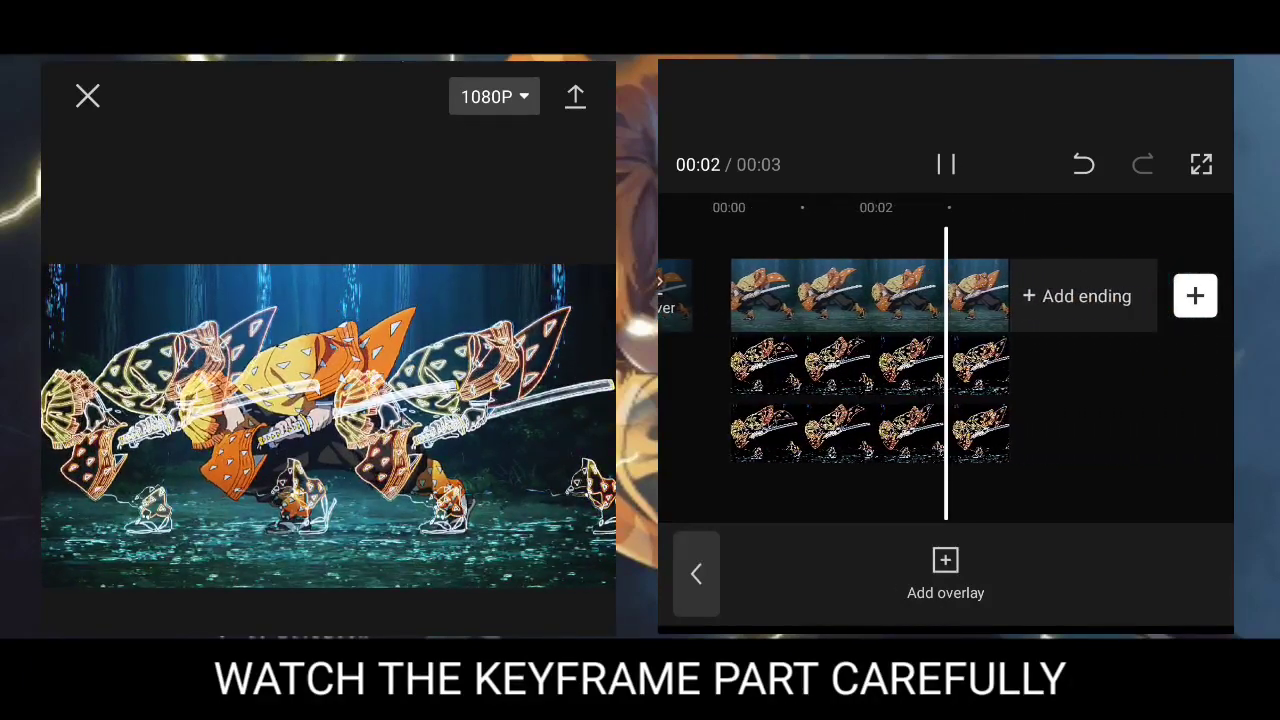
pyautogui.hscroll(-2, 946, 360)
pyautogui.click(860, 365)
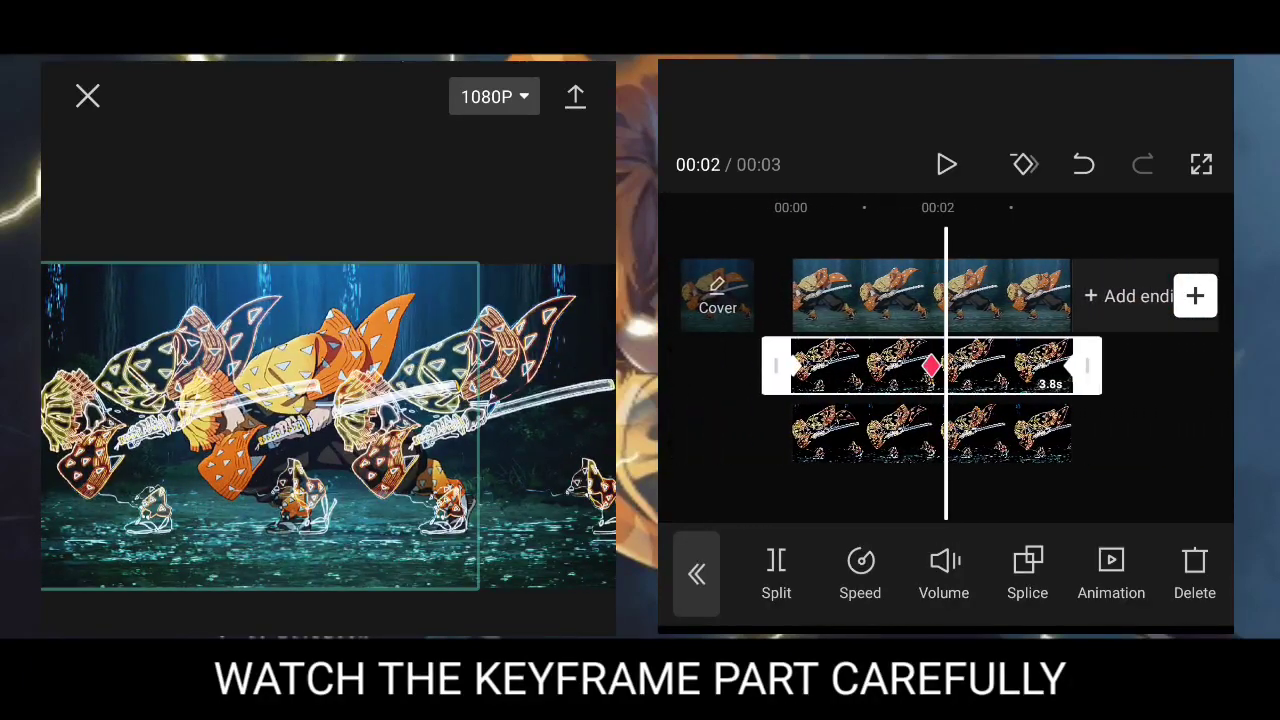
pyautogui.hscroll(-1, 946, 365)
pyautogui.hscroll(2, 946, 365)
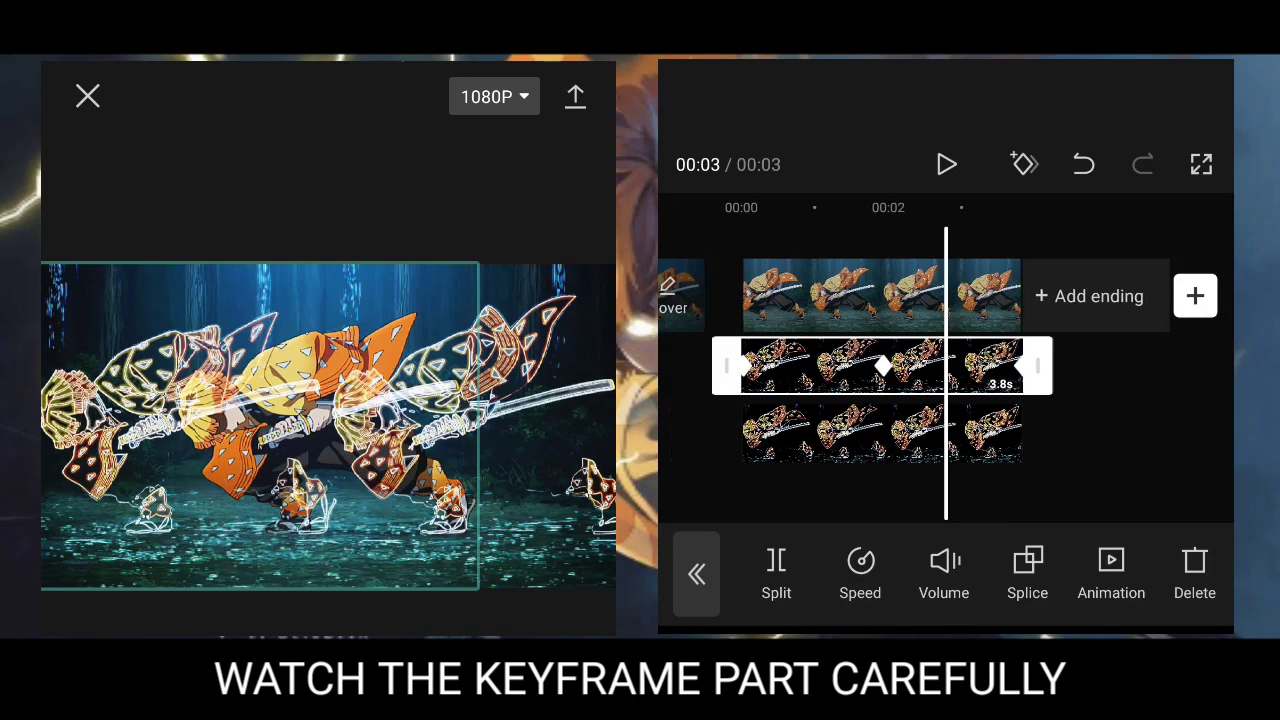
pyautogui.hscroll(-3, 946, 365)
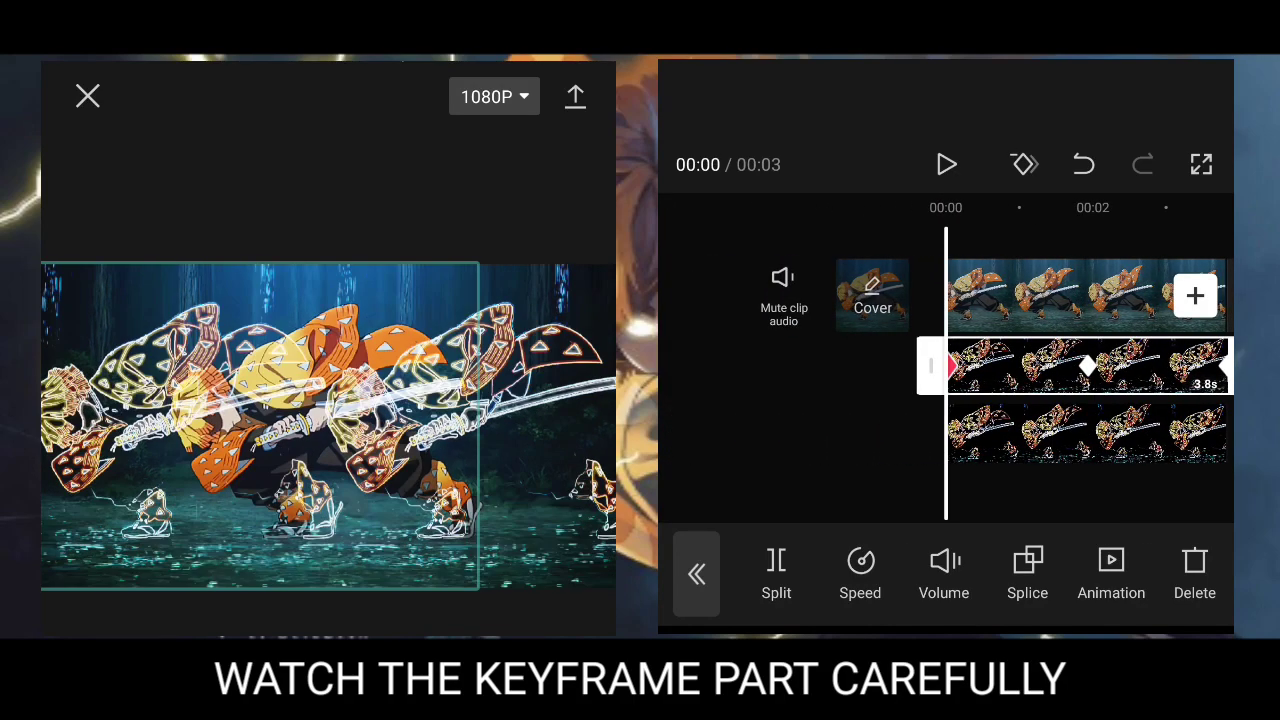
# At the first keyframe, align both neon overlays to fill the frame over the swordsman
pyautogui.moveTo(260, 425); pyautogui.dragTo(328, 425)
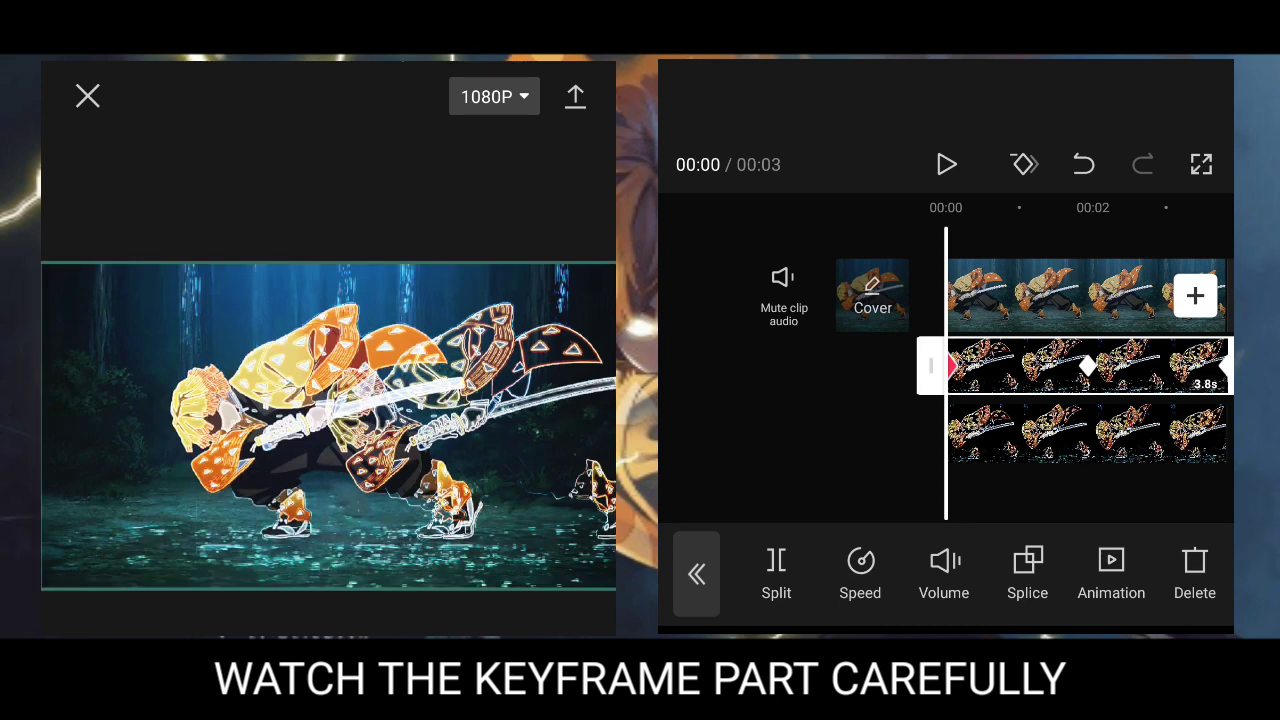
pyautogui.click(1085, 433)
pyautogui.moveTo(404, 425); pyautogui.dragTo(328, 425)
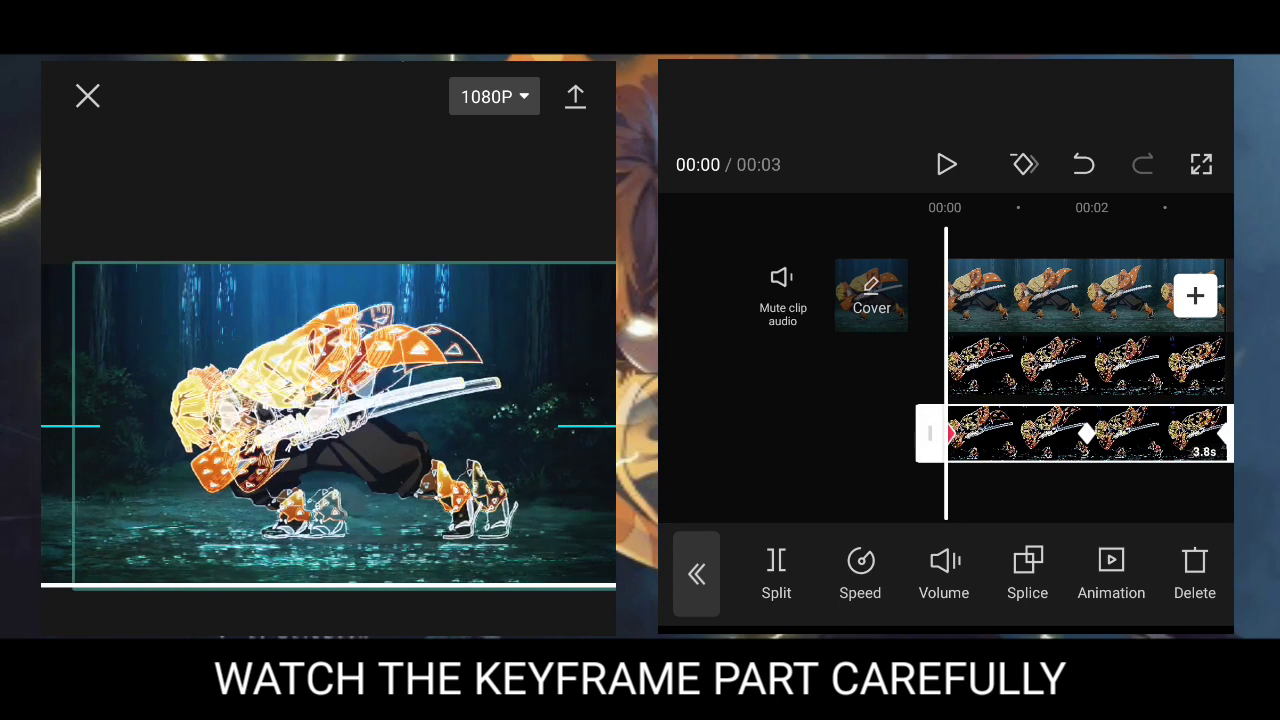
# At the last keyframe, shift the overlay onto the swordsman and replay from the start
pyautogui.hscroll(5, 1000, 360)
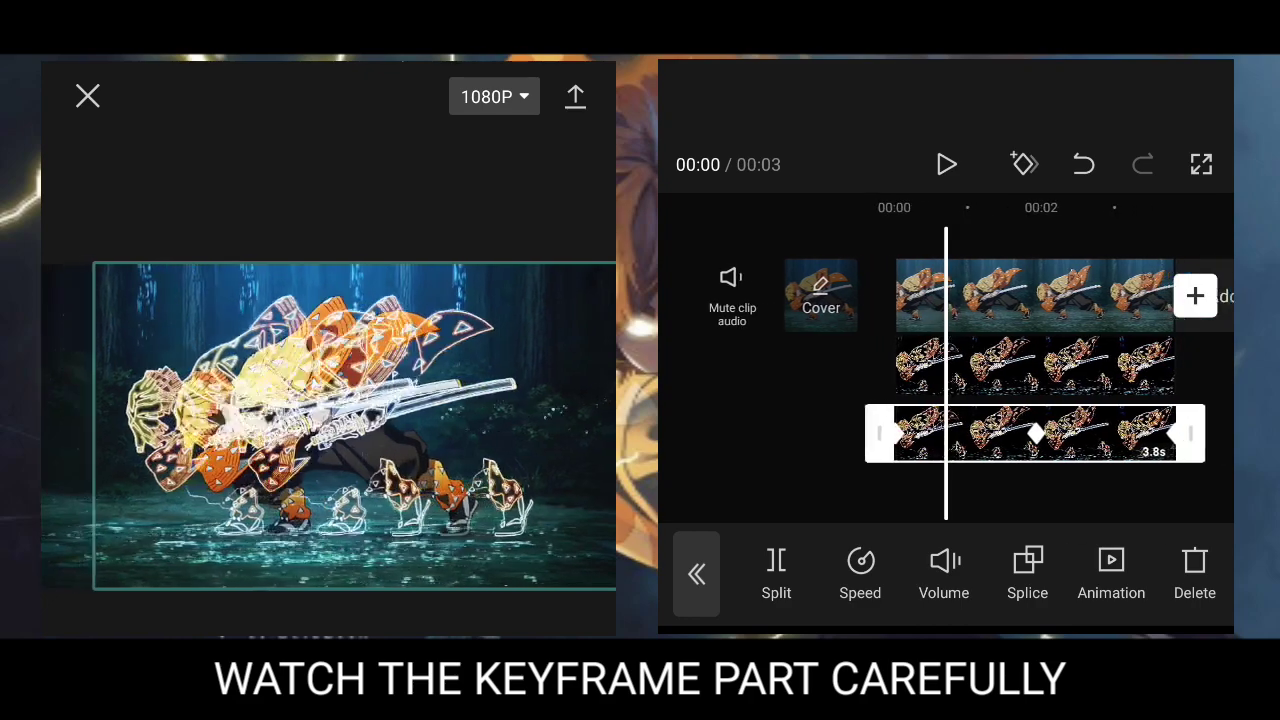
pyautogui.hscroll(1, 945, 360)
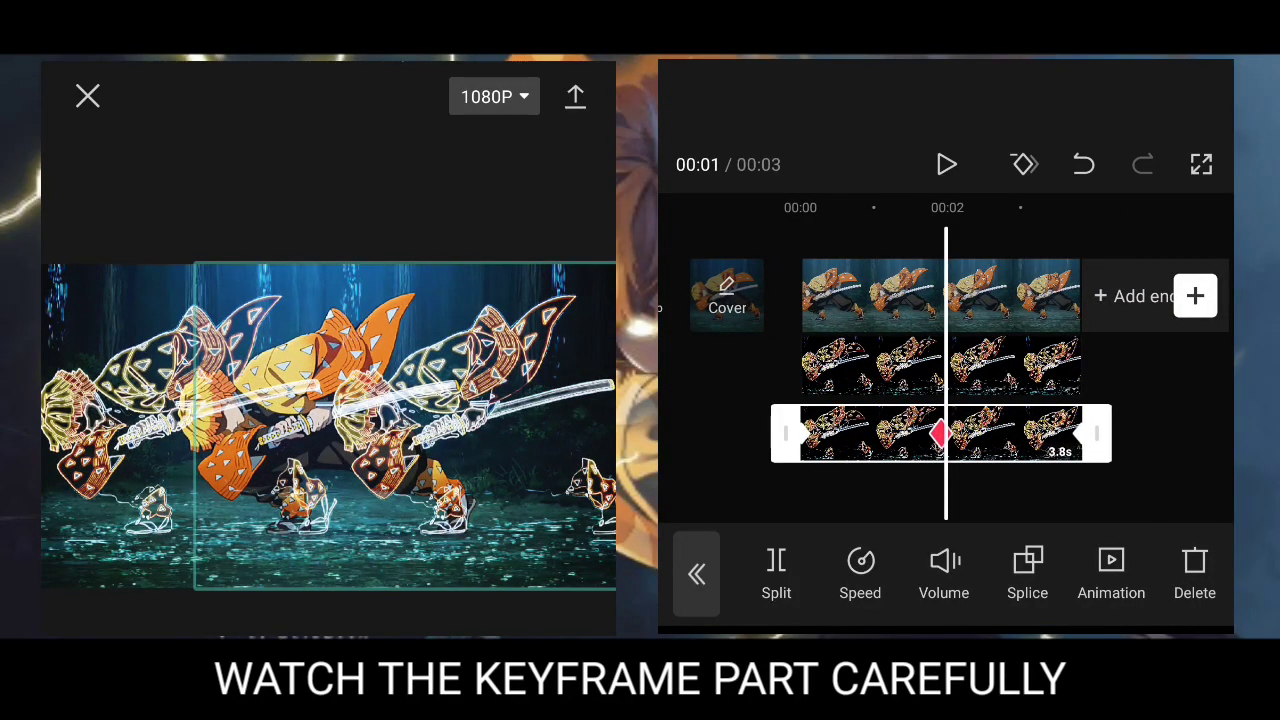
pyautogui.hscroll(-2, 945, 360)
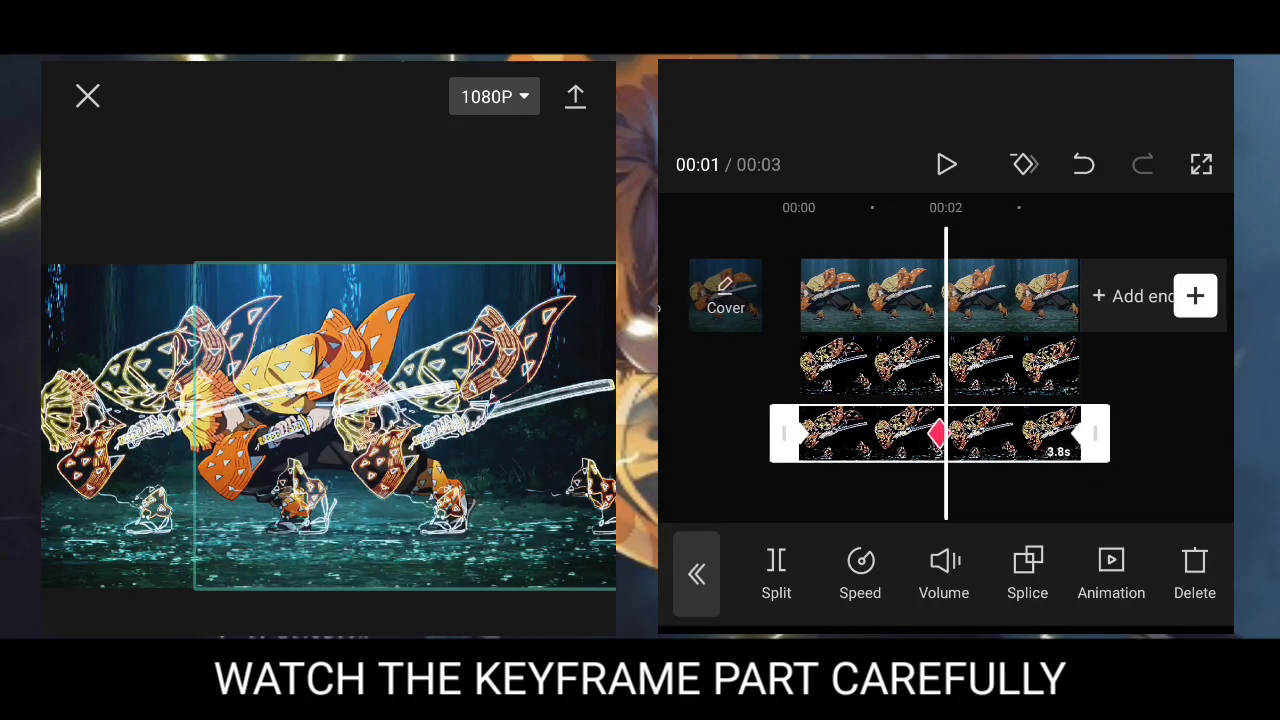
pyautogui.hscroll(4, 945, 360)
pyautogui.hscroll(3, 945, 360)
pyautogui.hscroll(3, 945, 360)
pyautogui.hscroll(3, 945, 360)
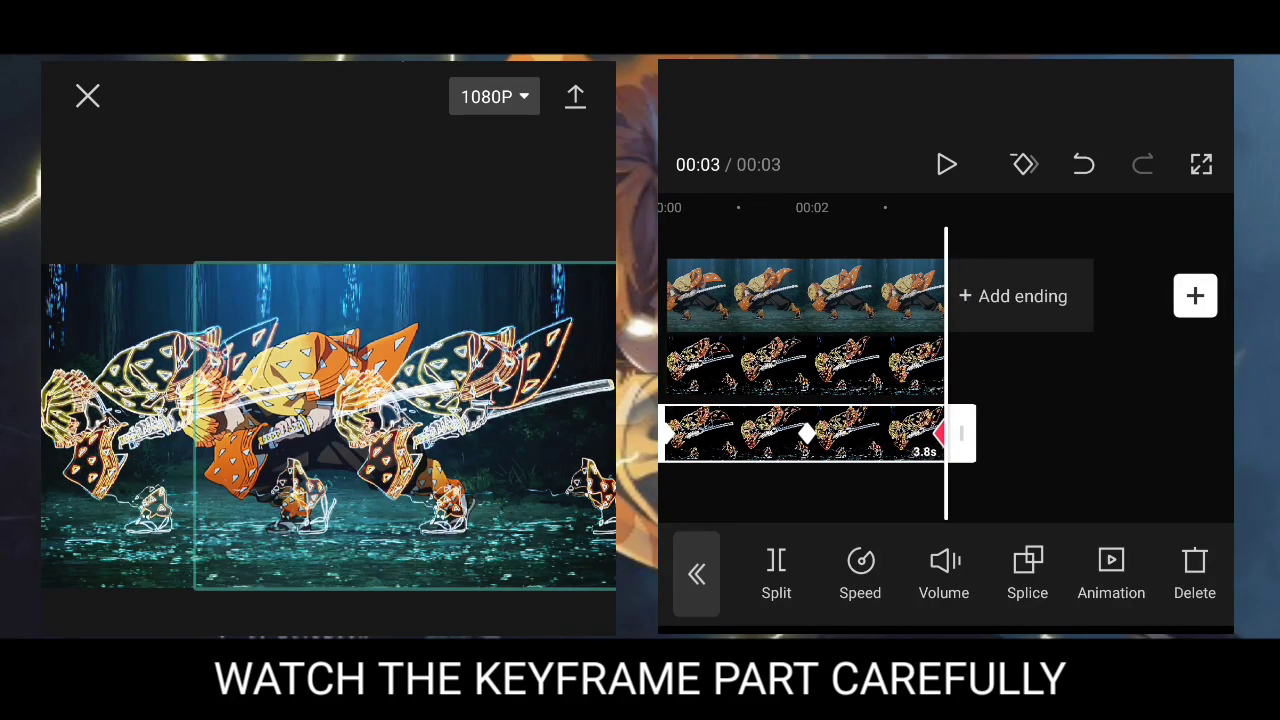
pyautogui.moveTo(400, 420)
pyautogui.mouseDown()
pyautogui.moveTo(250, 420)
pyautogui.moveTo(396, 420)
pyautogui.mouseUp()
pyautogui.click(800, 365)
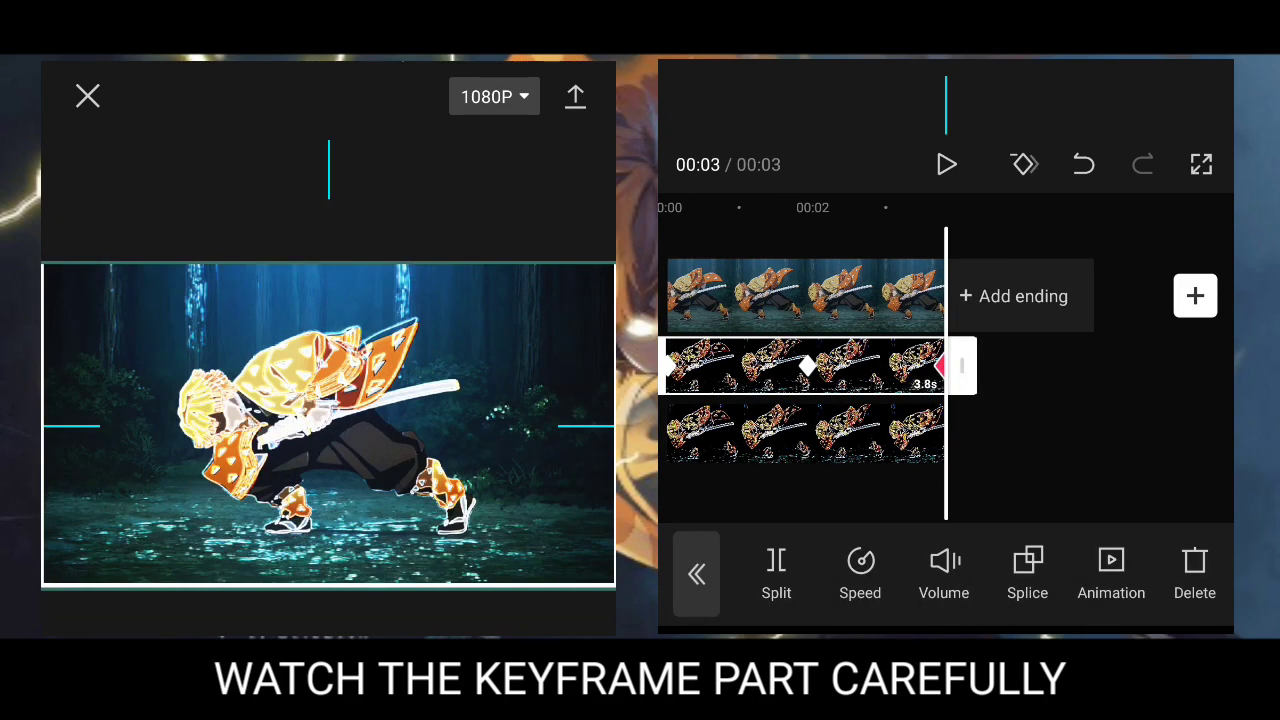
pyautogui.click(1100, 470)
pyautogui.click(946, 164)
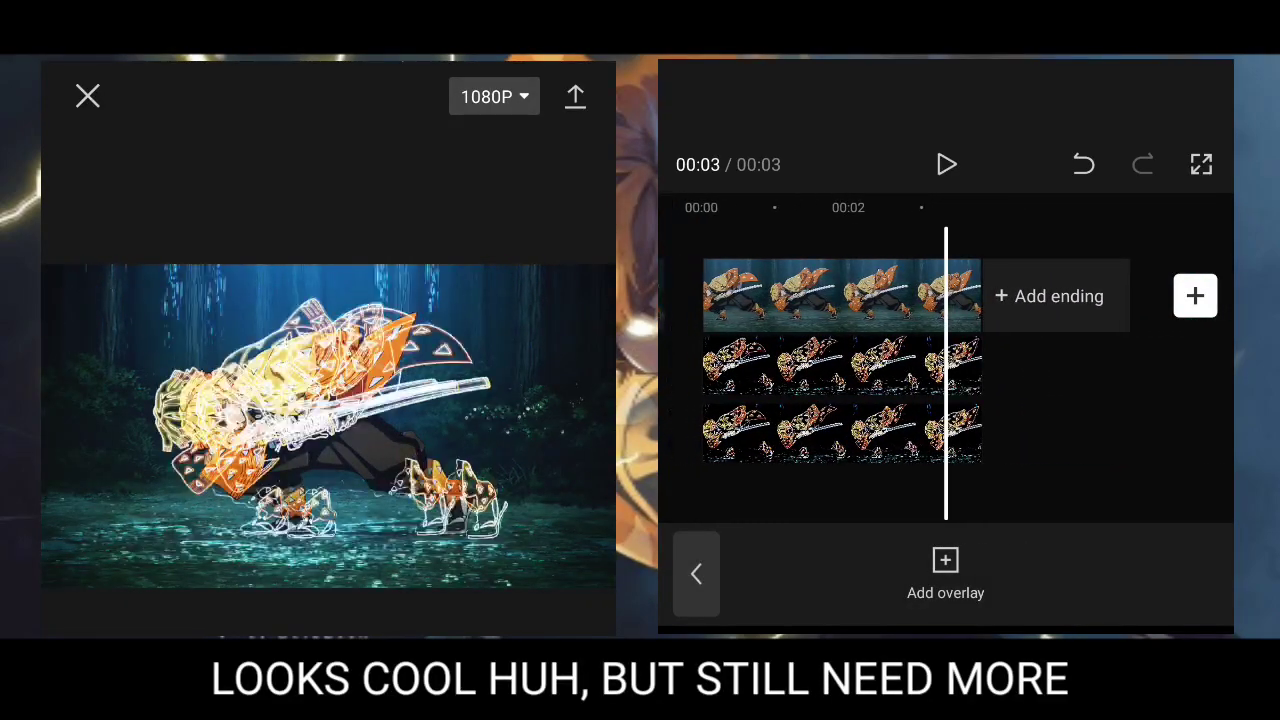
pyautogui.hscroll(-5, 945, 360)
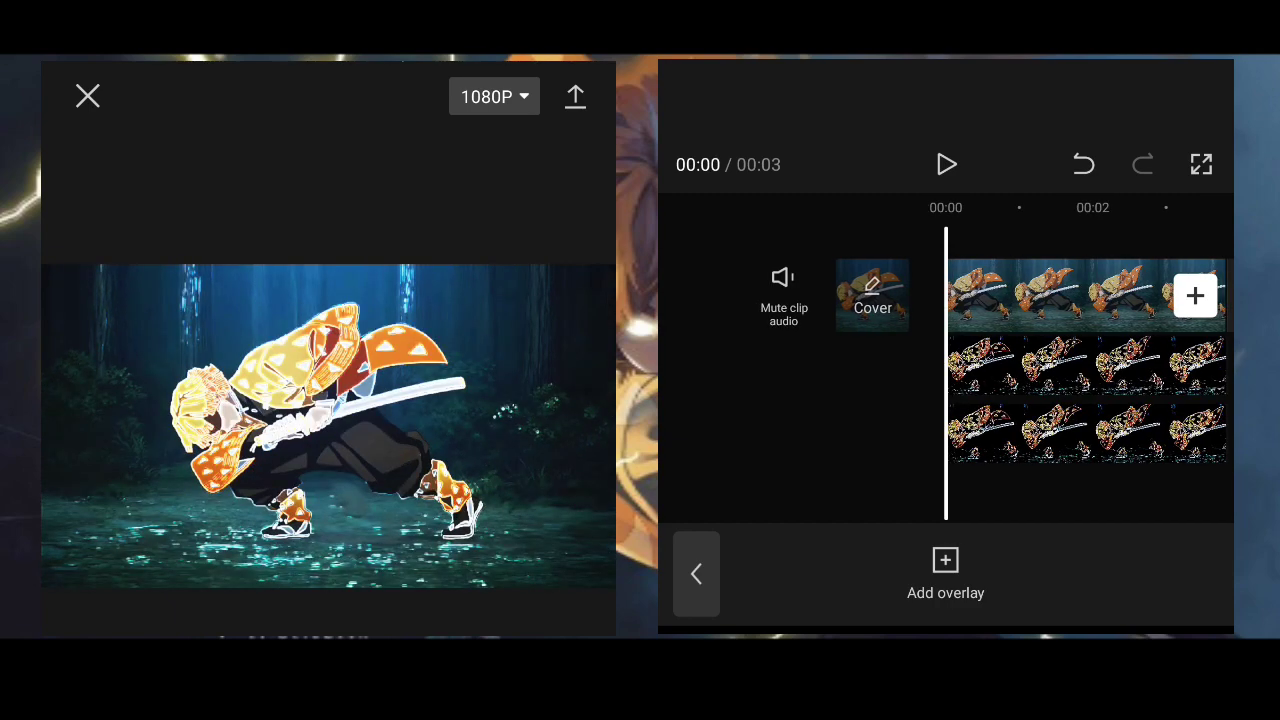
pyautogui.click(1060, 295)
pyautogui.hscroll(10, 945, 360)
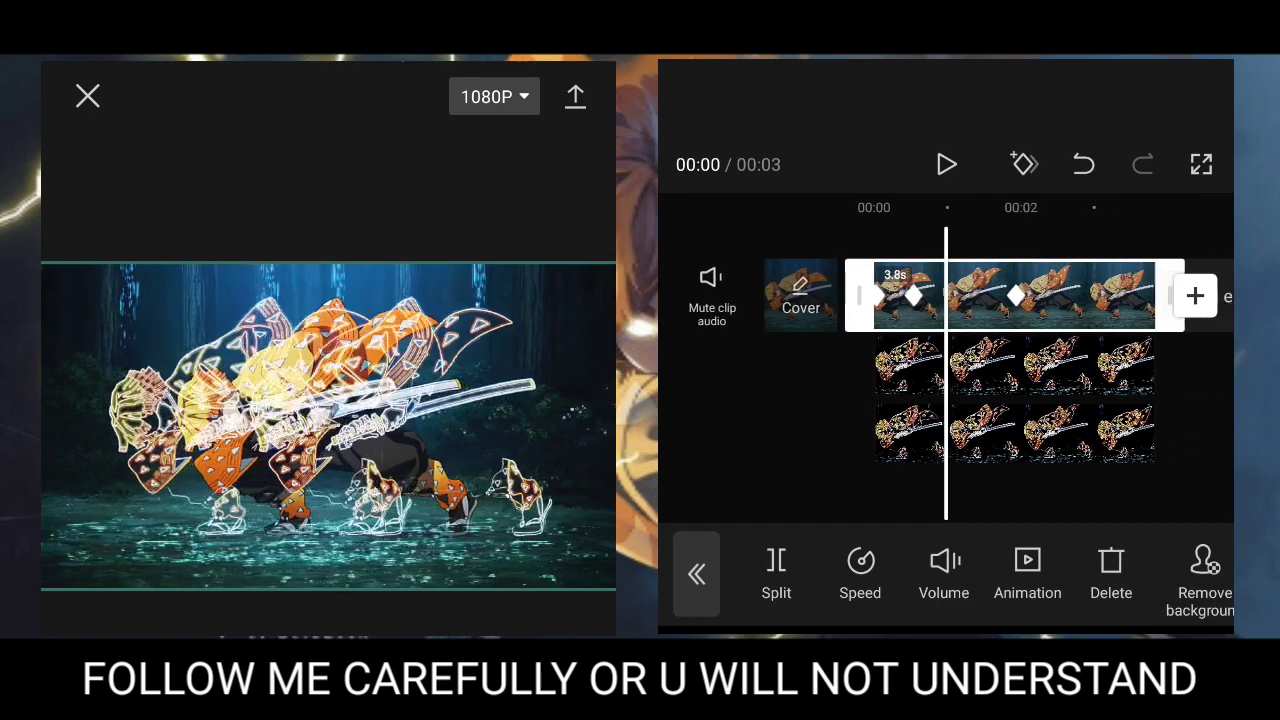
pyautogui.click(1100, 450)
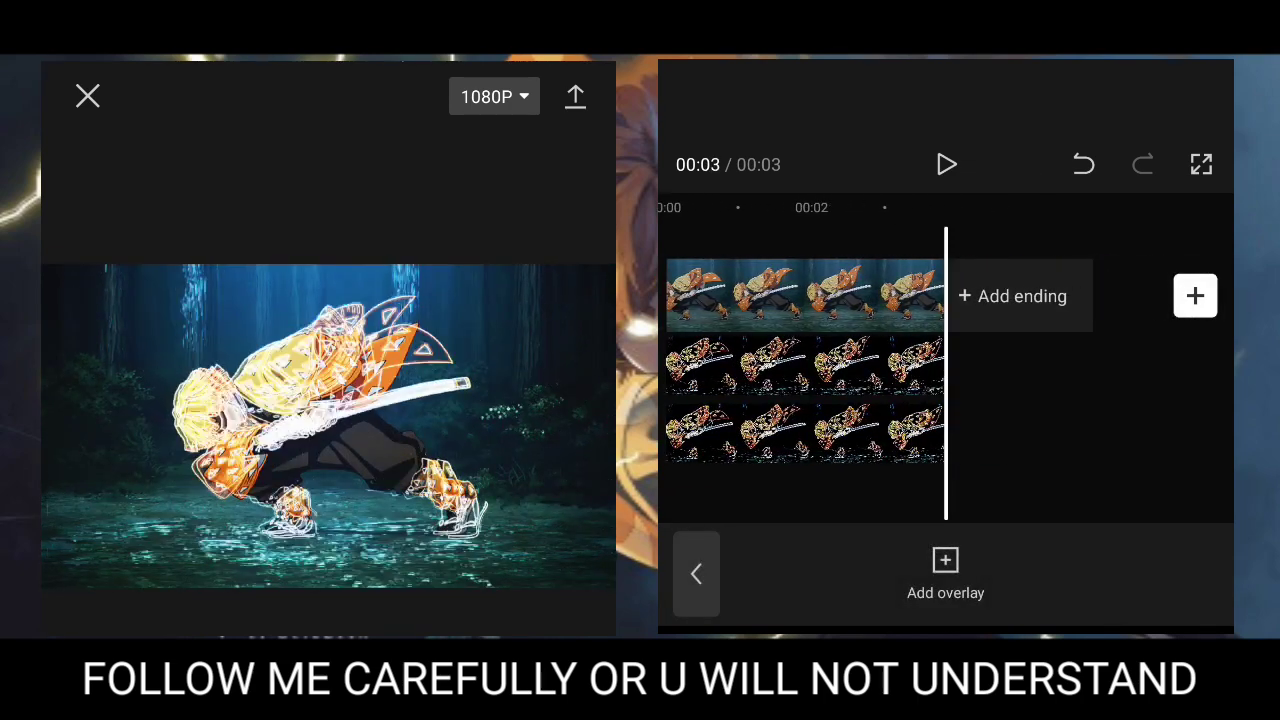
pyautogui.hscroll(-2, 850, 360)
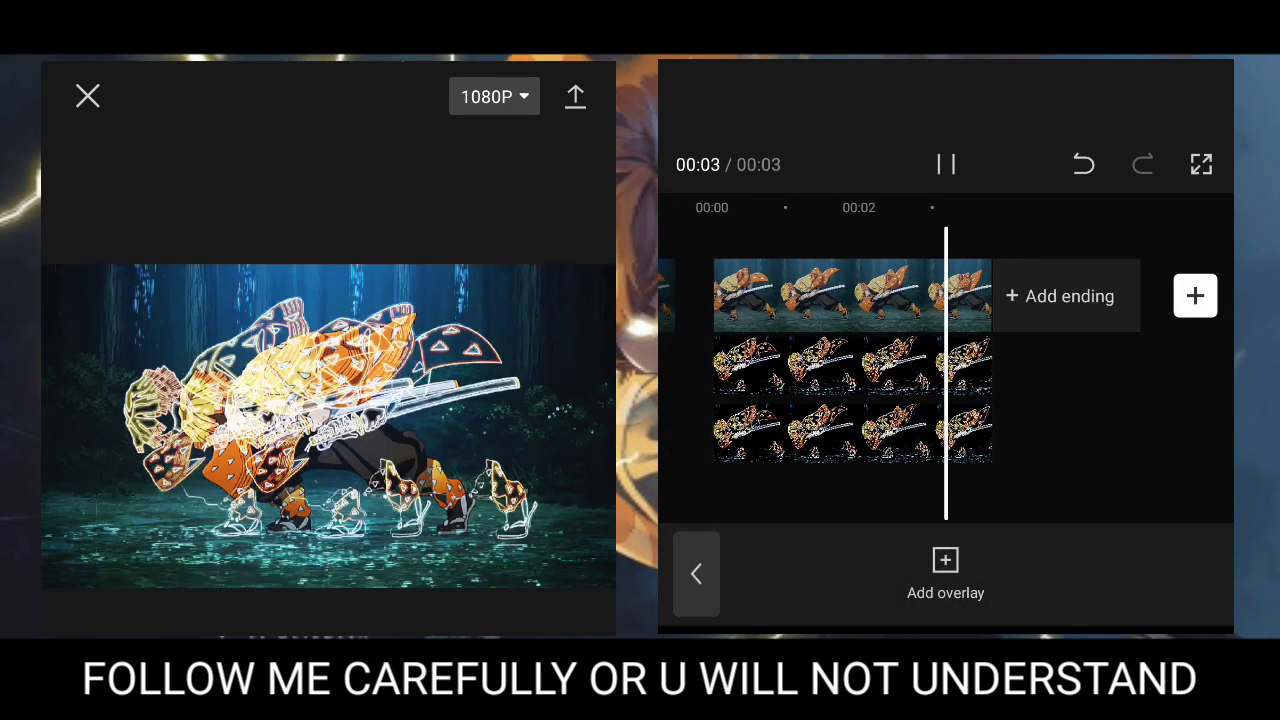
# Select the main sword clip and make a copy of it
pyautogui.hscroll(-3, 945, 360)
pyautogui.click(980, 295)
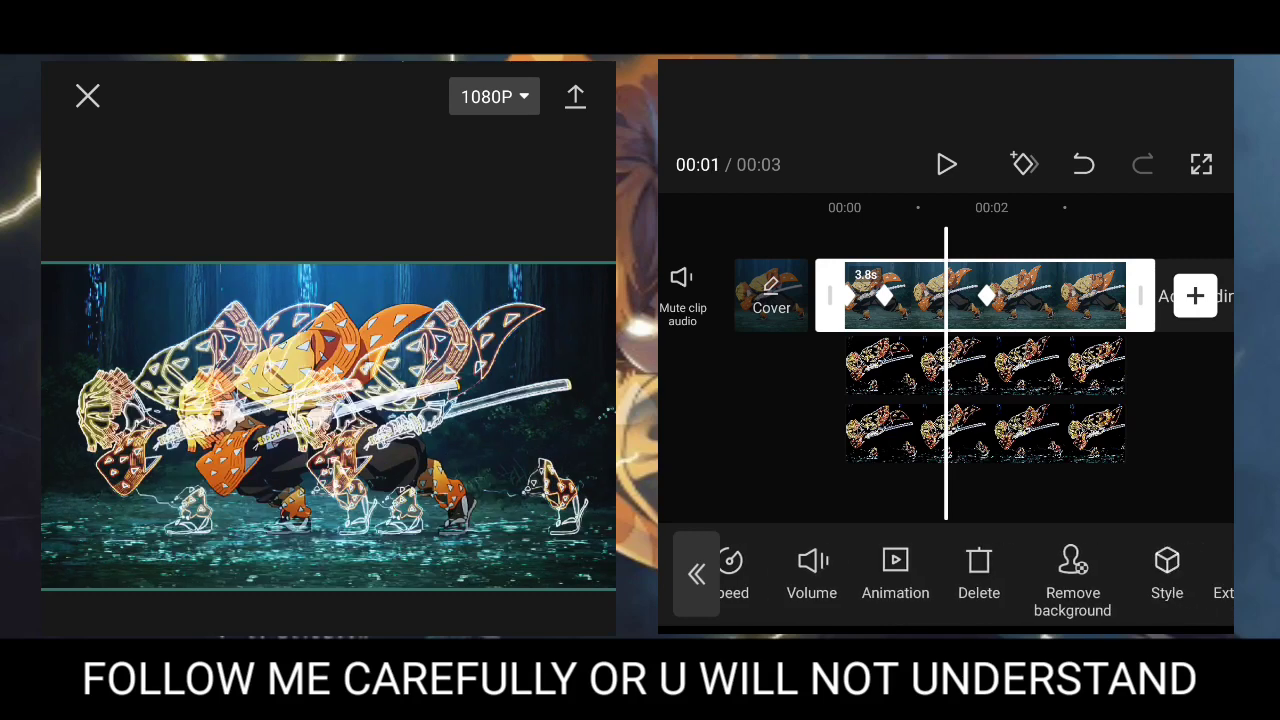
pyautogui.moveTo(1100, 575); pyautogui.dragTo(876, 575)
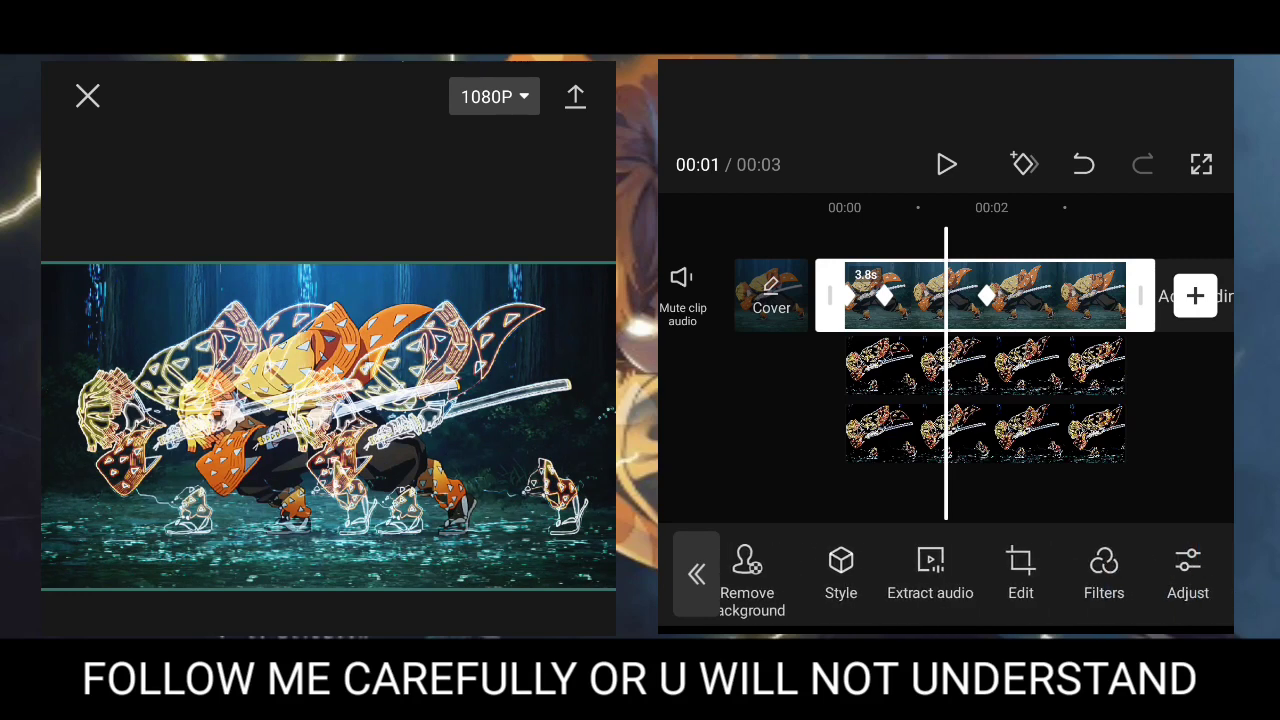
pyautogui.moveTo(1150, 575); pyautogui.dragTo(810, 575)
pyautogui.moveTo(1100, 575); pyautogui.dragTo(870, 575)
pyautogui.click(1045, 573)
# Move the copy onto its own overlay track, aligned to start at 00:00
pyautogui.moveTo(760, 575); pyautogui.dragTo(1110, 575)
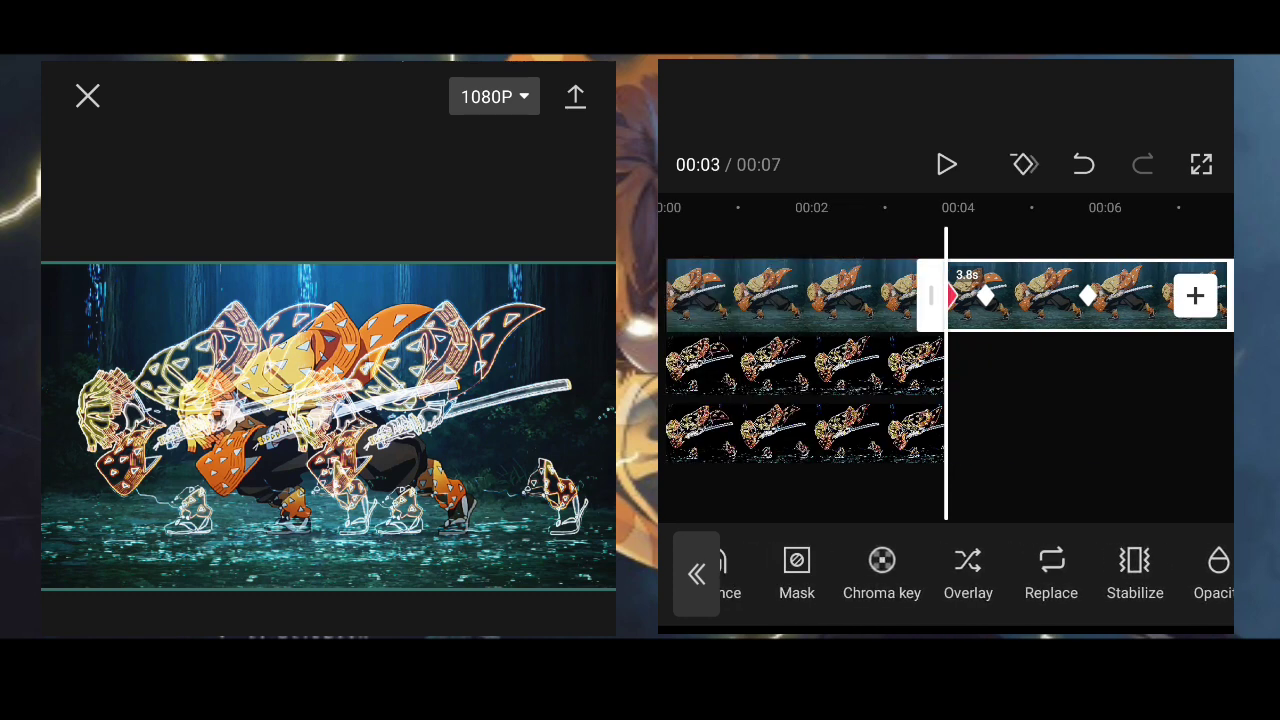
pyautogui.click(980, 573)
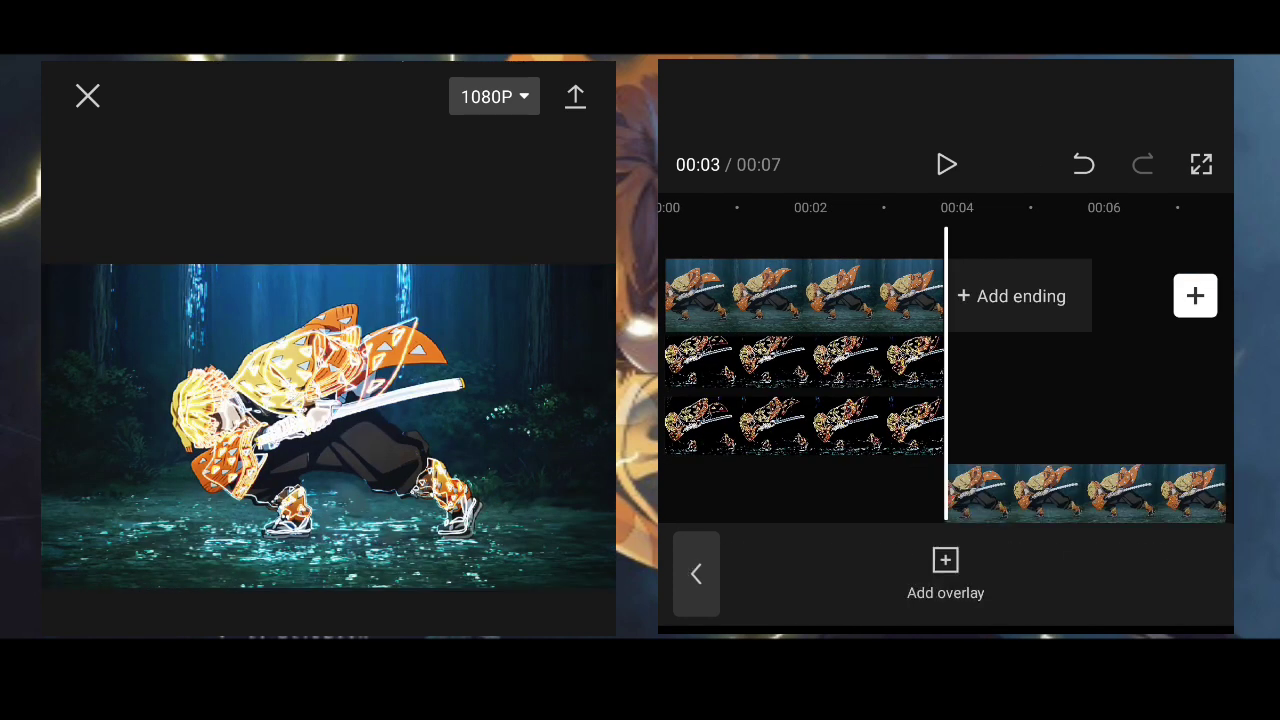
pyautogui.moveTo(1085, 495); pyautogui.dragTo(805, 484)
pyautogui.moveTo(800, 400); pyautogui.dragTo(937, 400)
# Apply Remove background to the overlay copy so only the swordsman remains
pyautogui.click(870, 484)
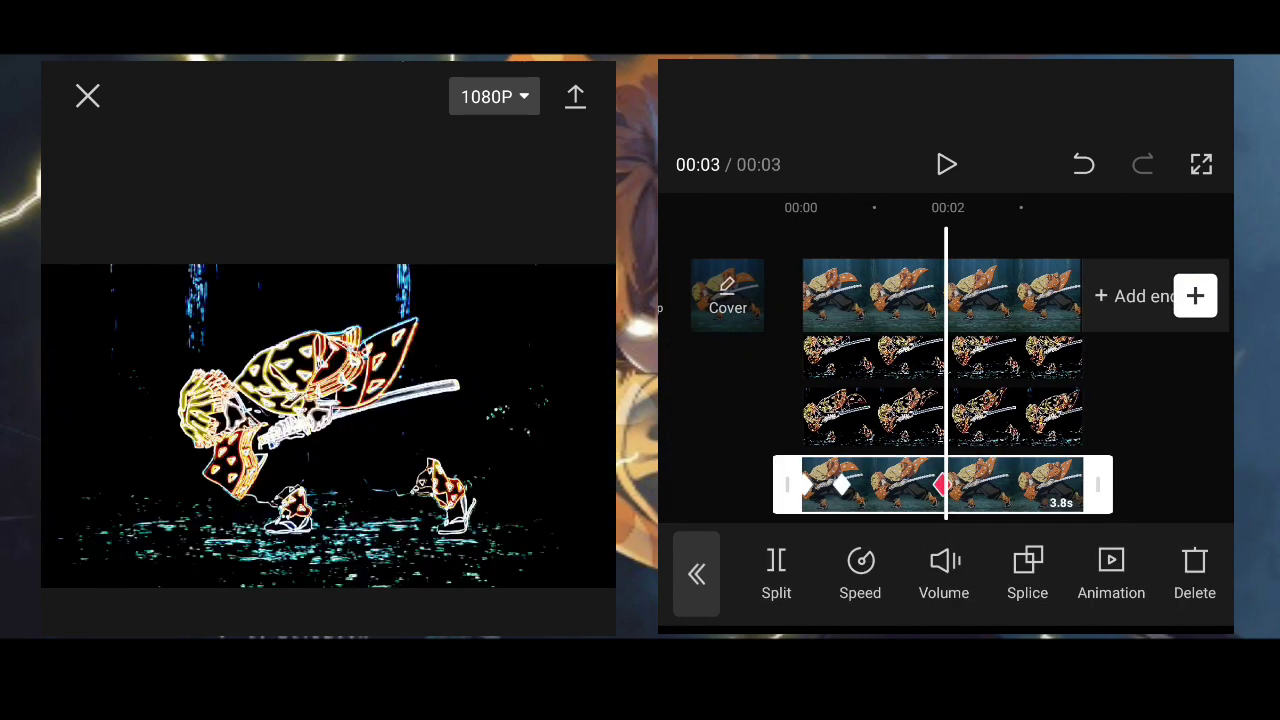
pyautogui.moveTo(1110, 575); pyautogui.dragTo(710, 575)
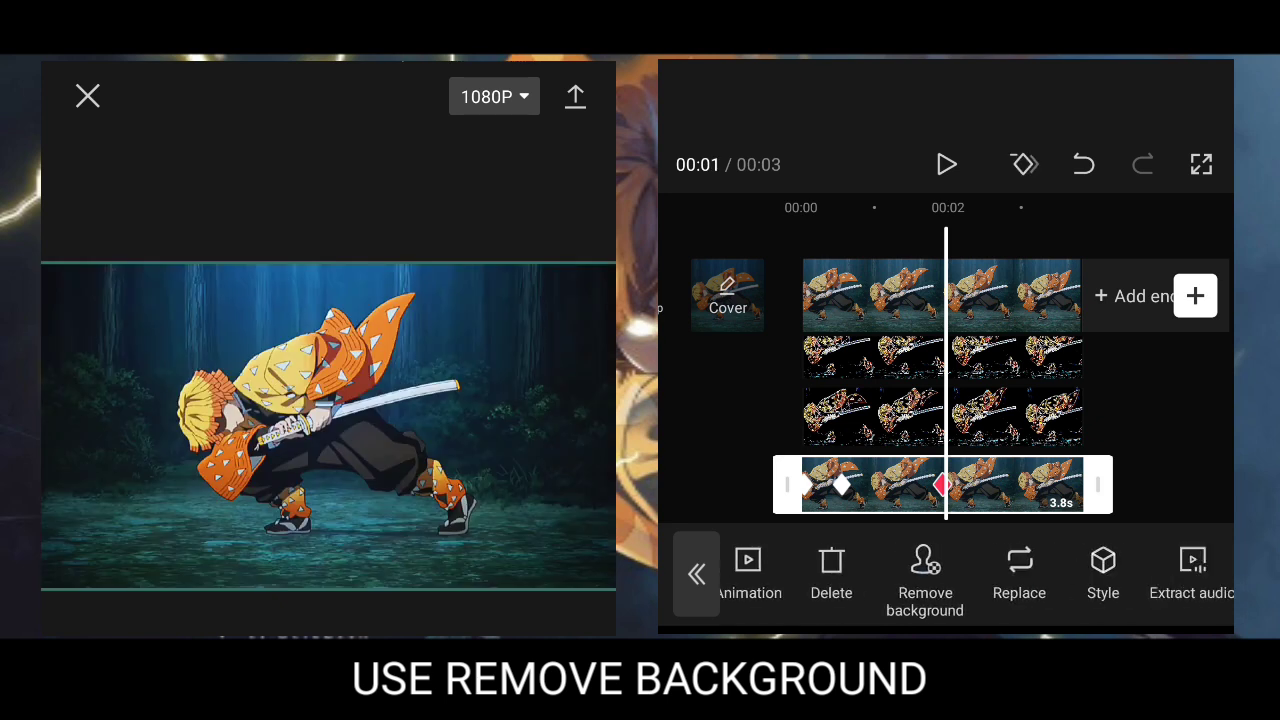
pyautogui.click(885, 575)
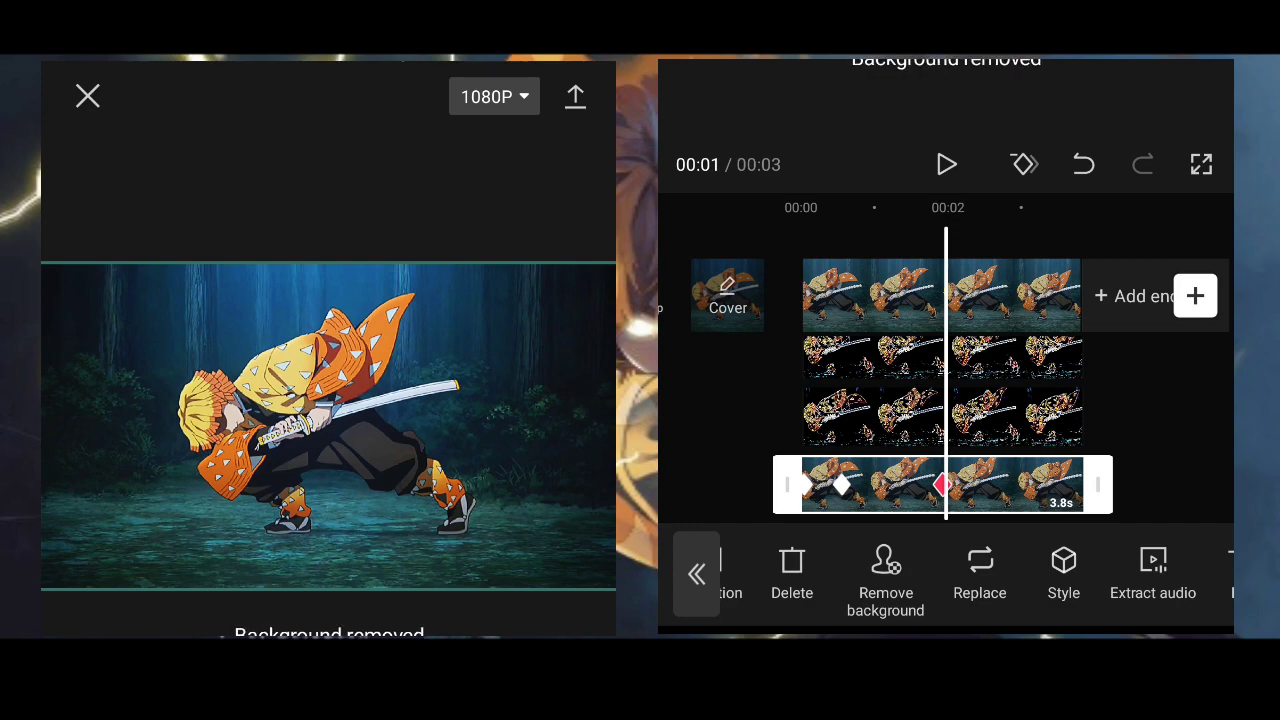
pyautogui.hscroll(-2, 946, 358)
pyautogui.hscroll(3, 946, 358)
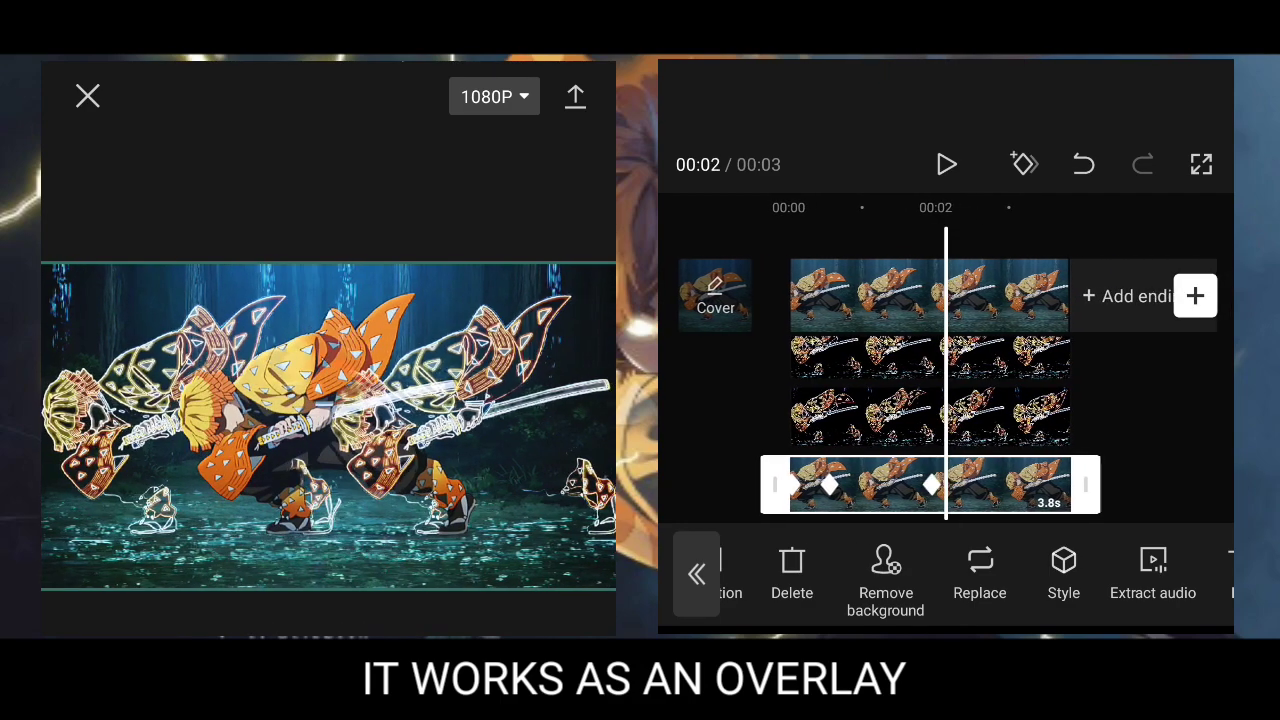
# Scrub back and forth through the timeline to compare against the earlier version
pyautogui.hscroll(2, 946, 358)
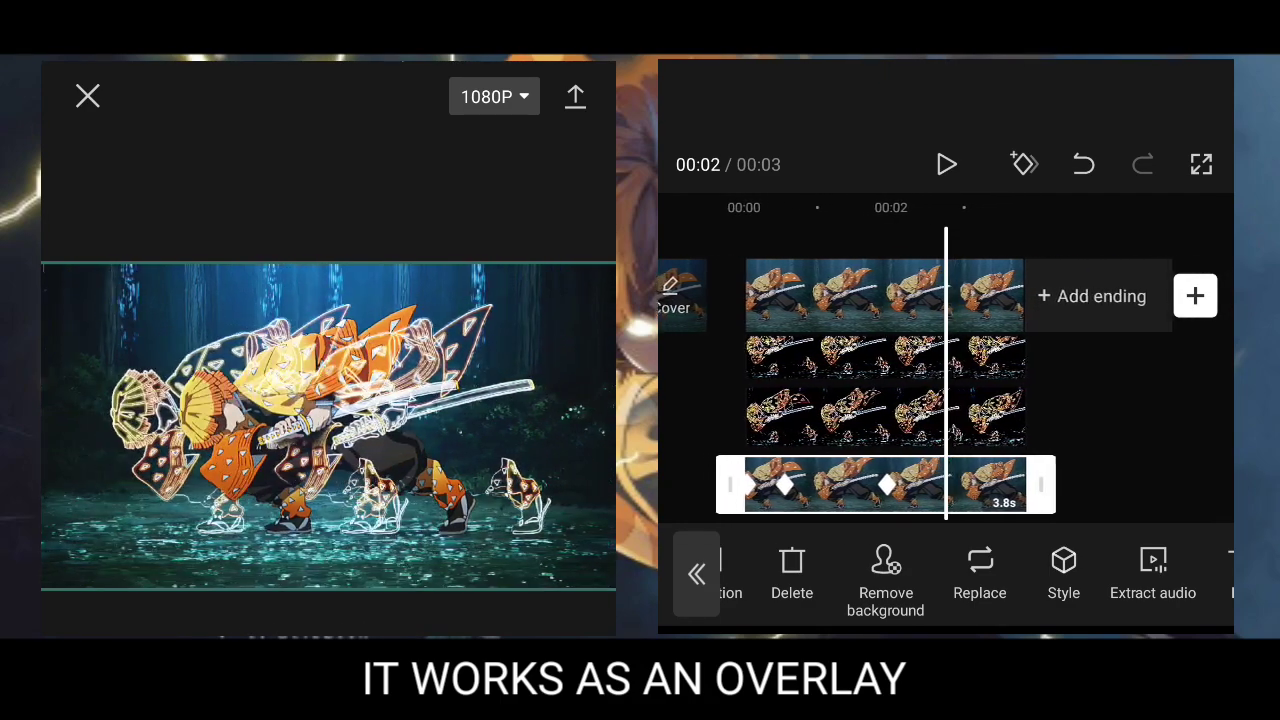
pyautogui.hscroll(-3, 946, 358)
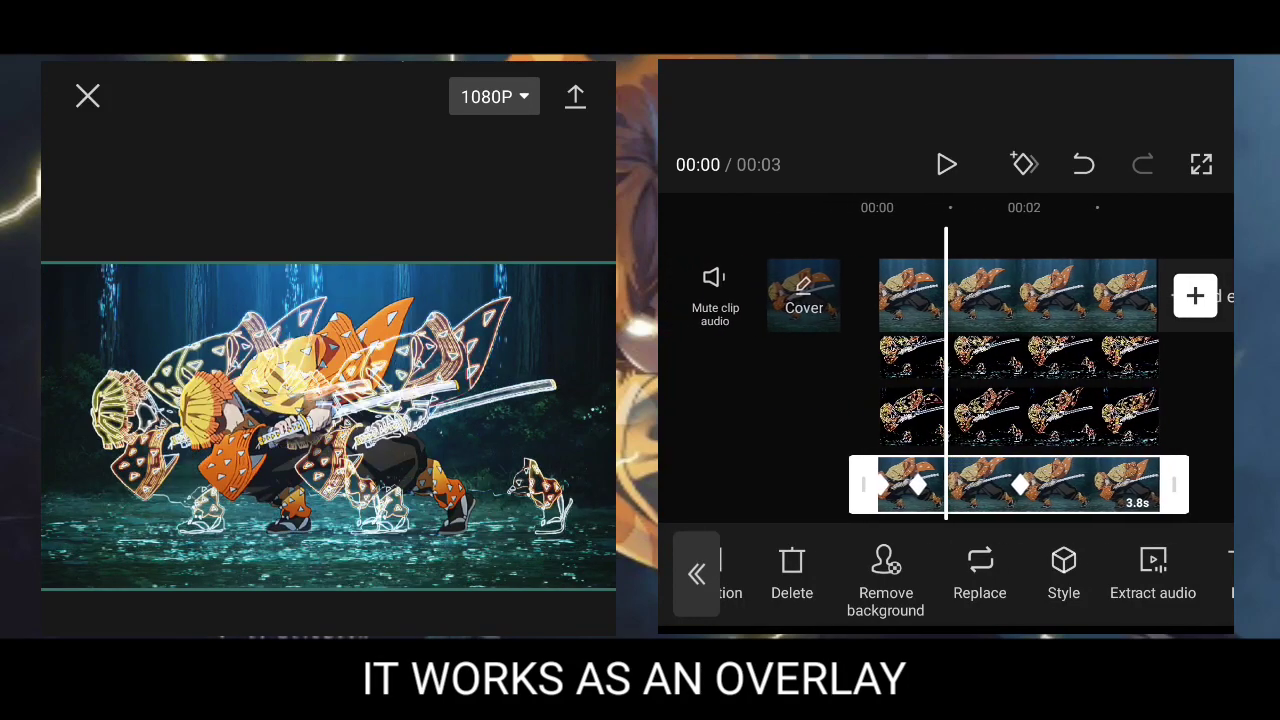
pyautogui.hscroll(2, 946, 358)
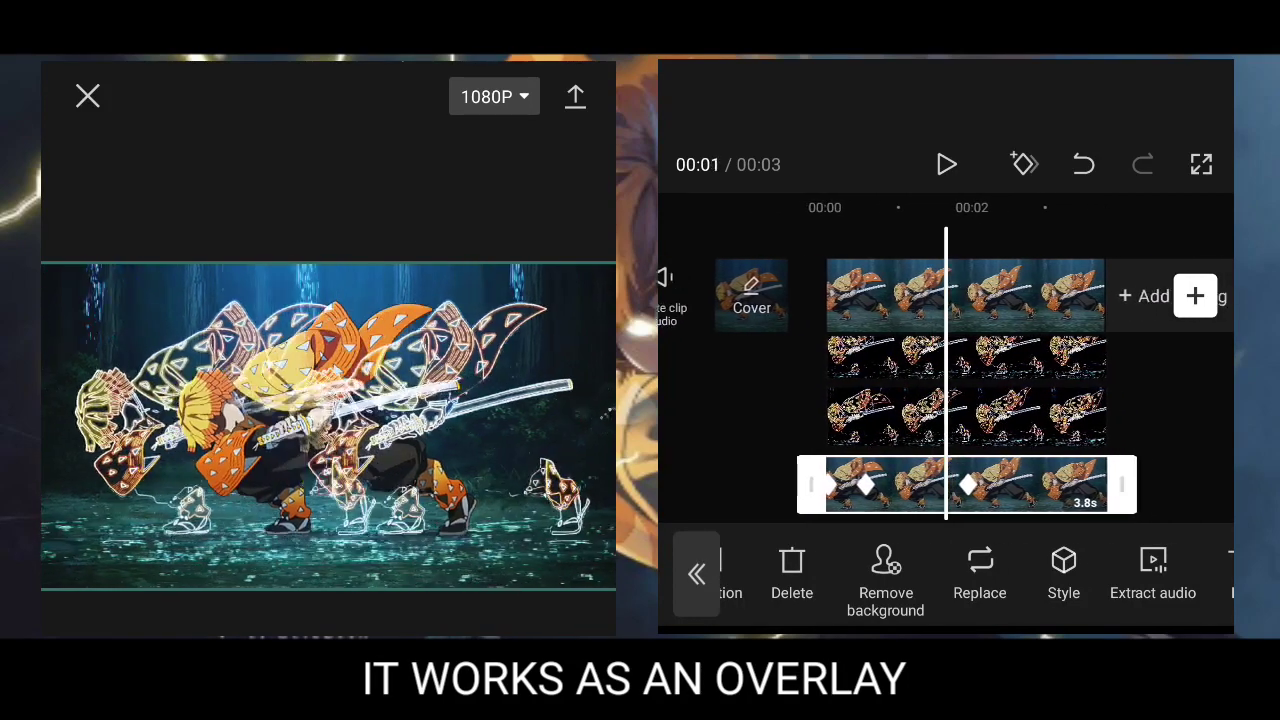
pyautogui.hscroll(1, 946, 358)
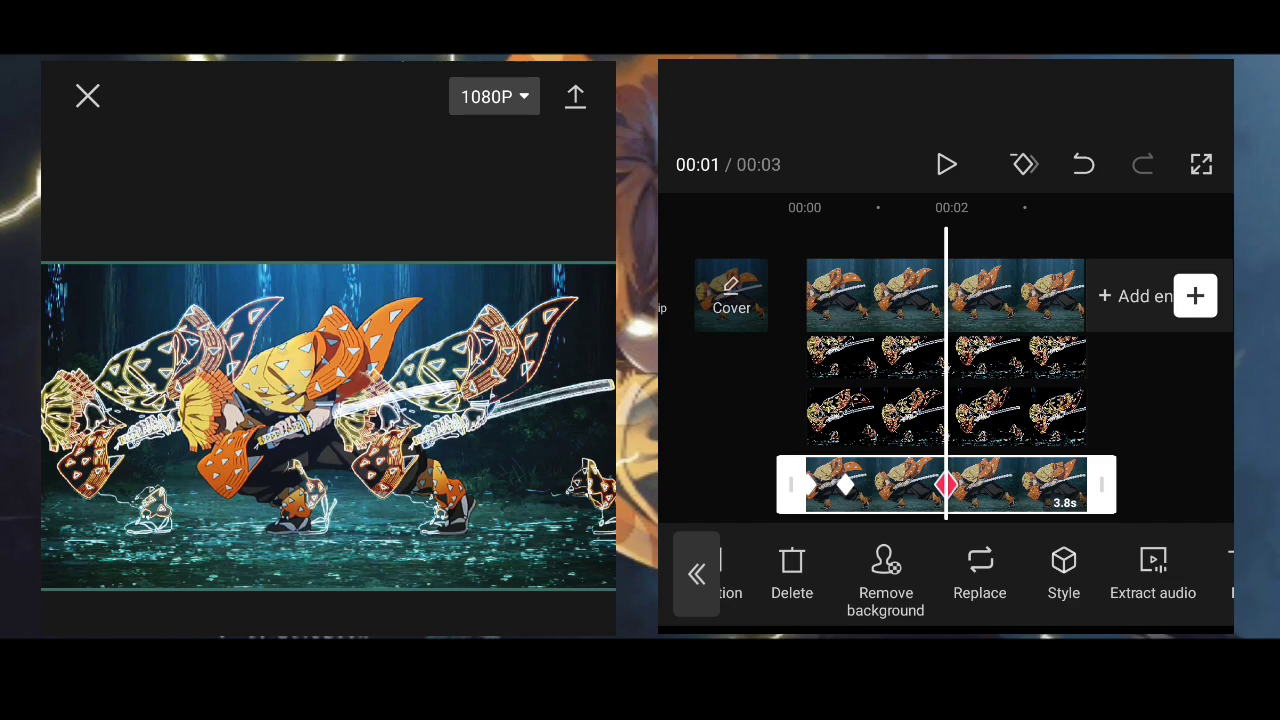
pyautogui.hscroll(-2, 946, 358)
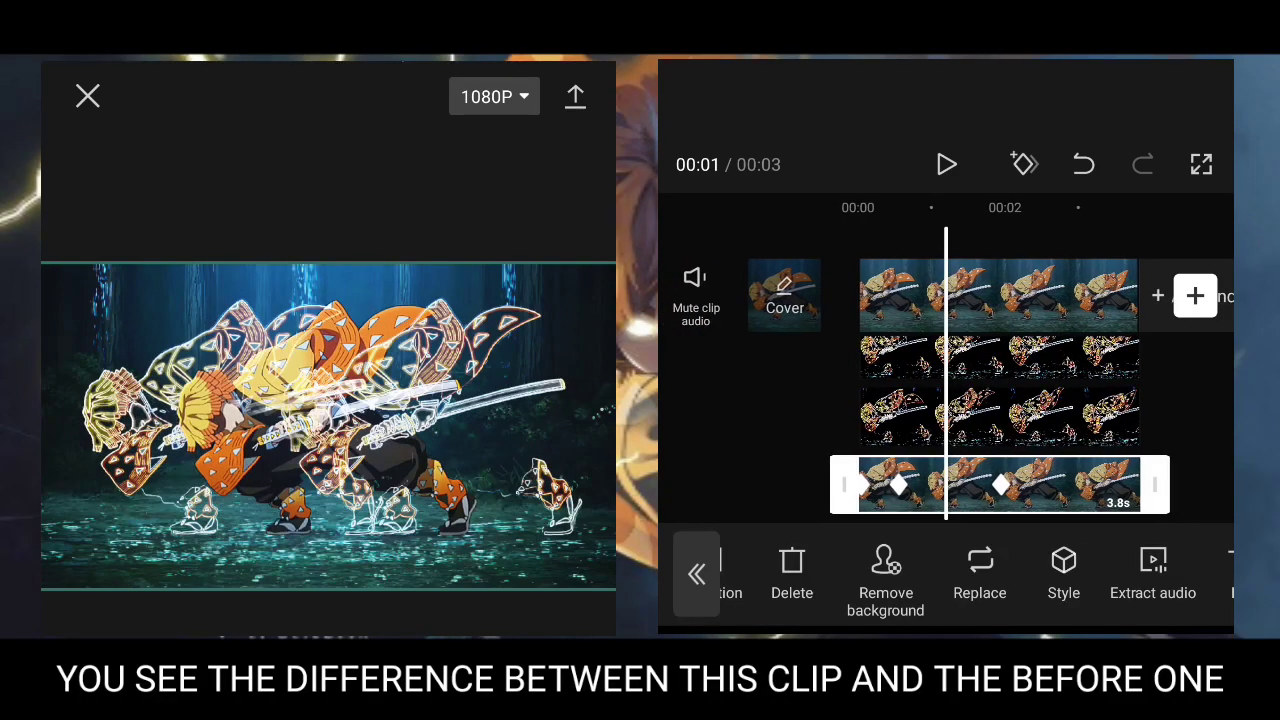
pyautogui.hscroll(-1, 946, 358)
pyautogui.hscroll(-2, 946, 358)
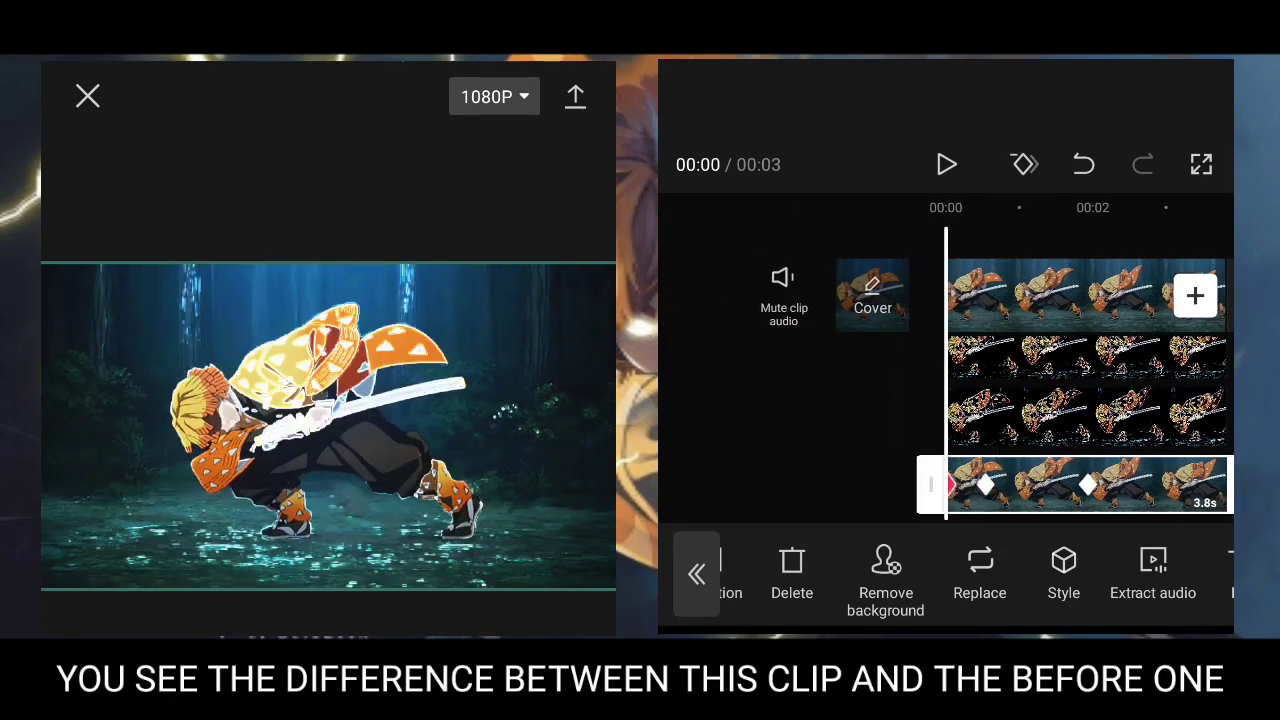
pyautogui.hscroll(2, 946, 358)
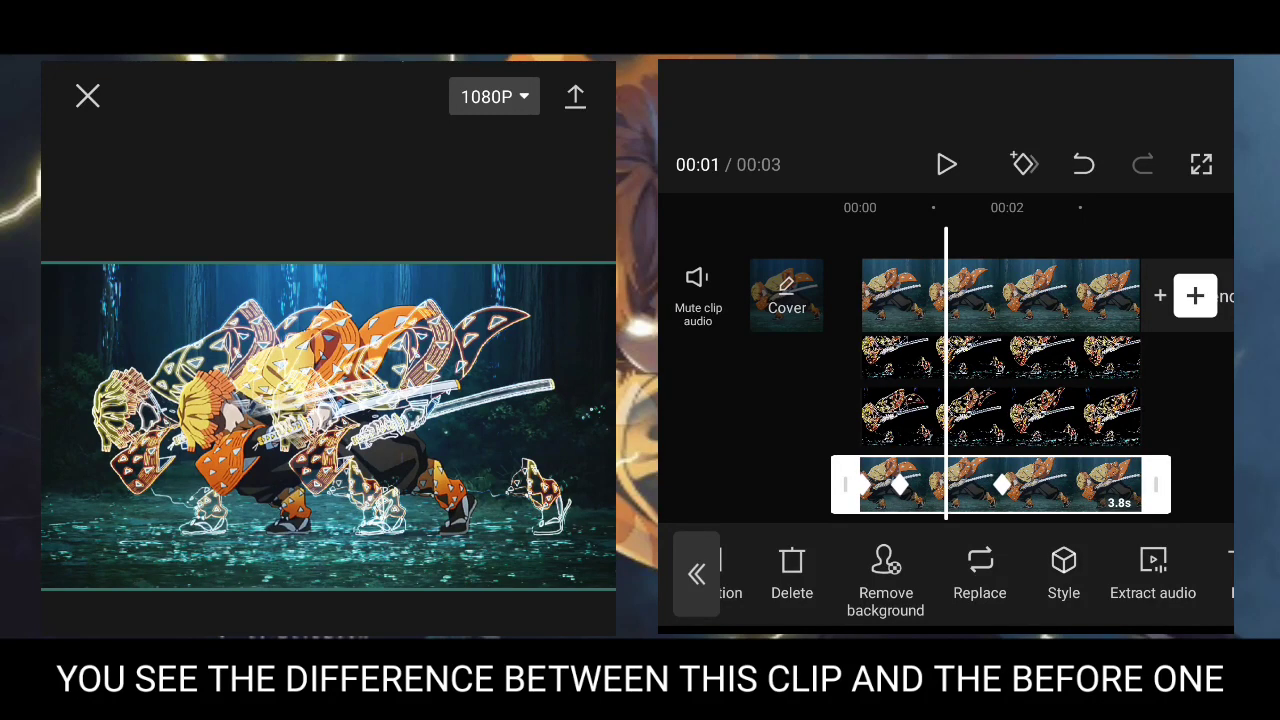
pyautogui.hscroll(-2, 946, 358)
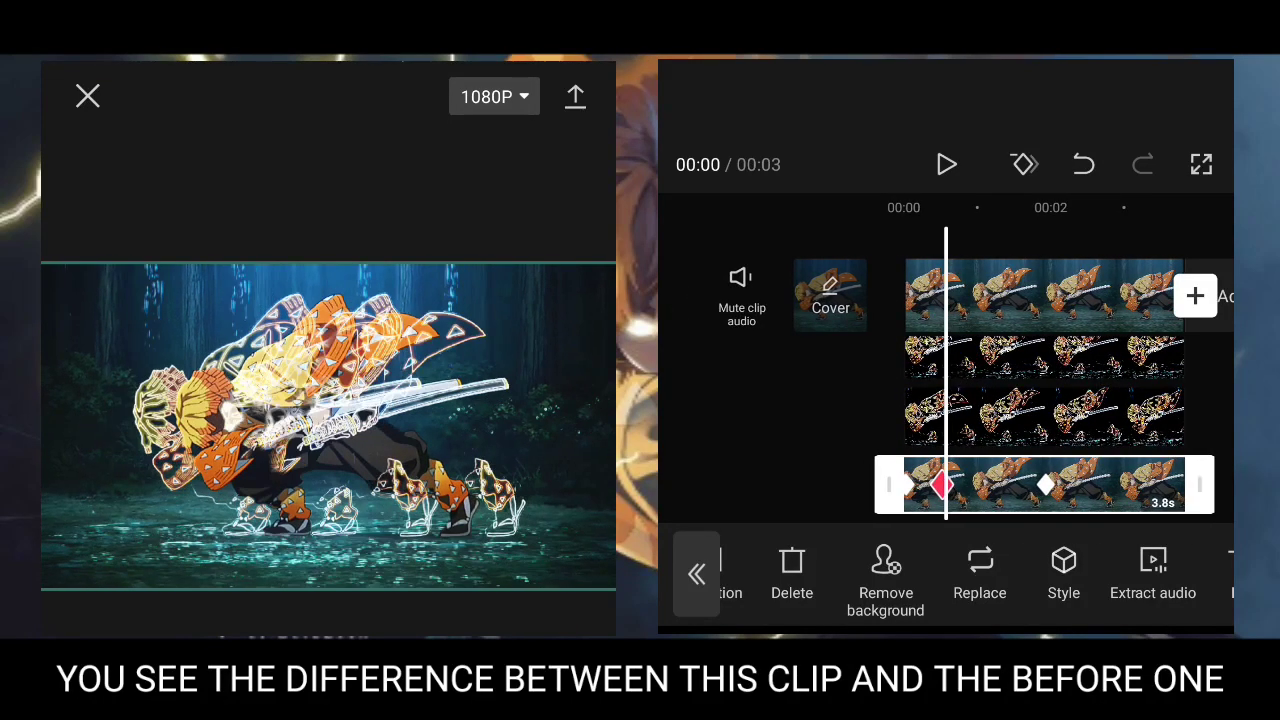
pyautogui.hscroll(-1, 946, 358)
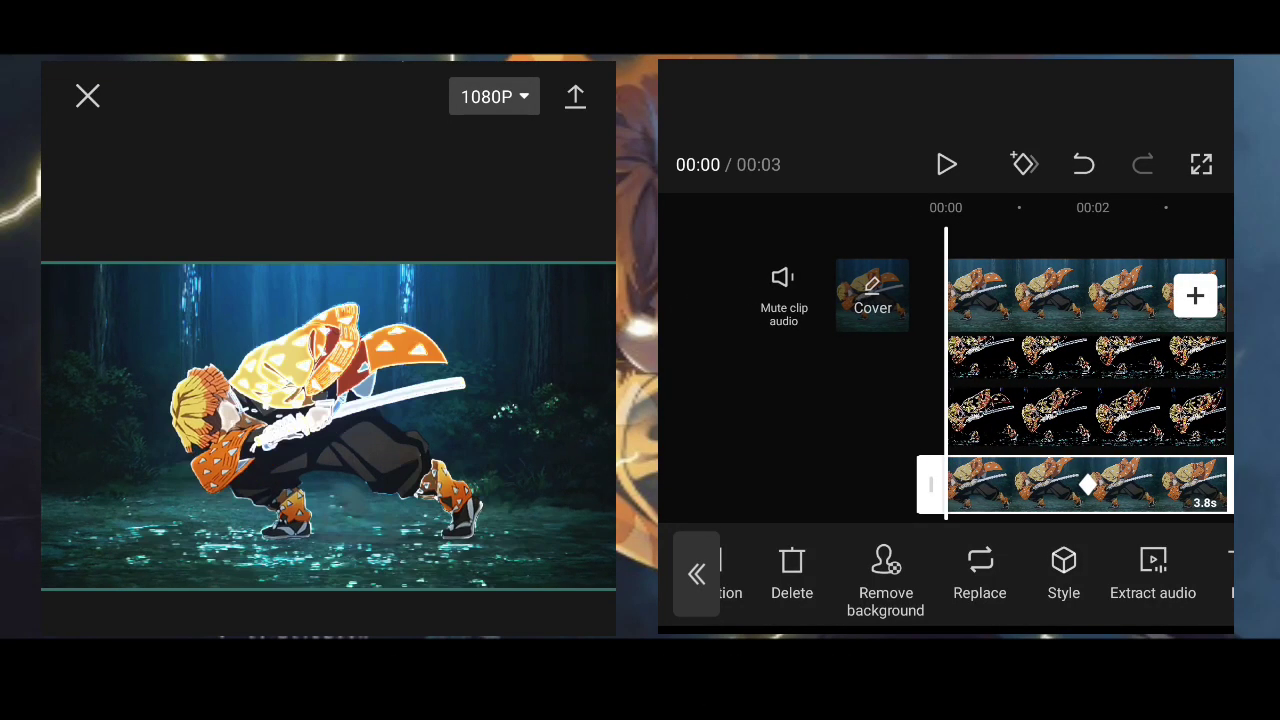
# Bring up the Mask options for the background-free overlay clip
pyautogui.hscroll(2, 946, 358)
pyautogui.hscroll(1, 946, 358)
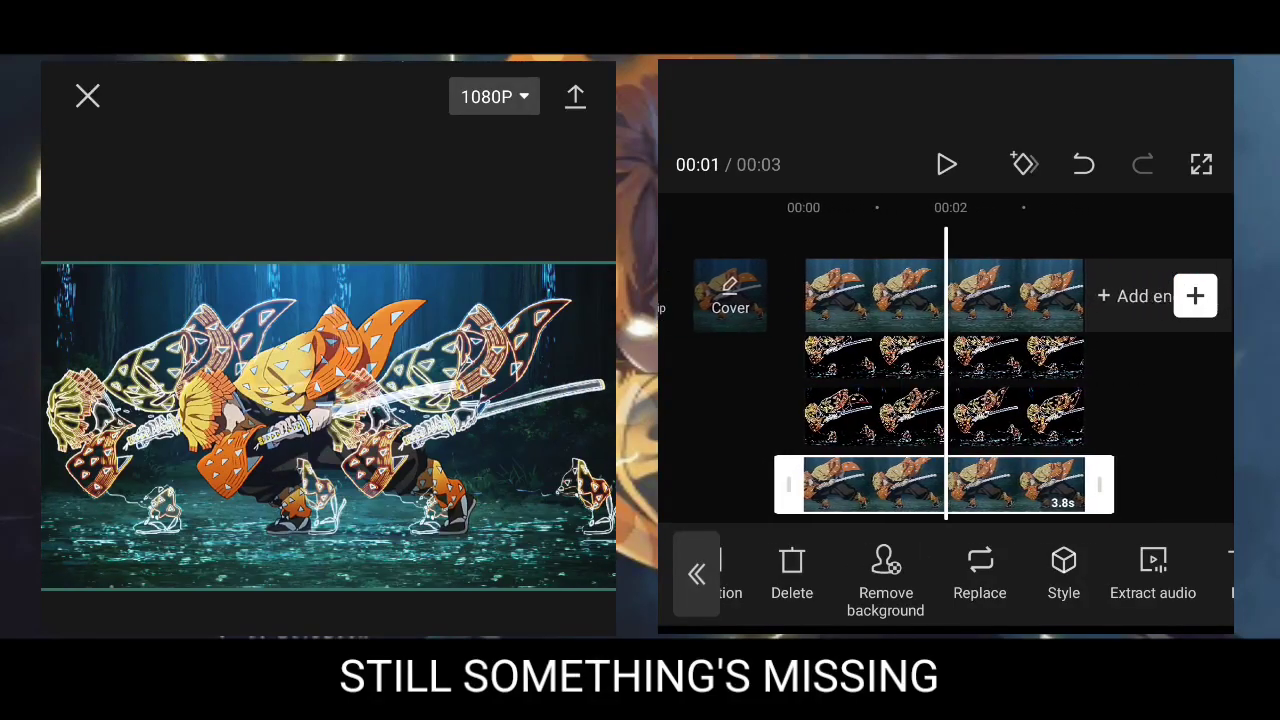
pyautogui.hscroll(3, 950, 575)
pyautogui.hscroll(2, 950, 575)
pyautogui.hscroll(3, 950, 575)
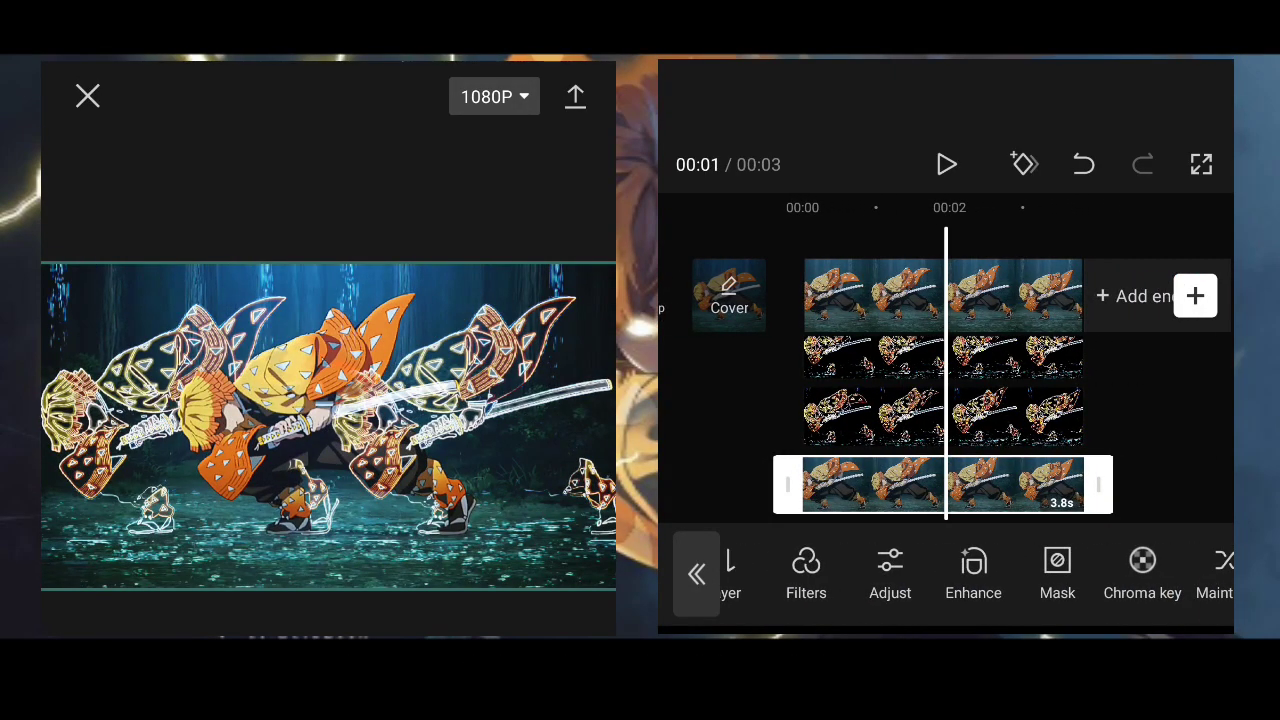
pyautogui.click(1057, 570)
# Apply a Circle mask, feathered and narrowed into an ellipse over the sword arms, and confirm
pyautogui.click(1013, 461)
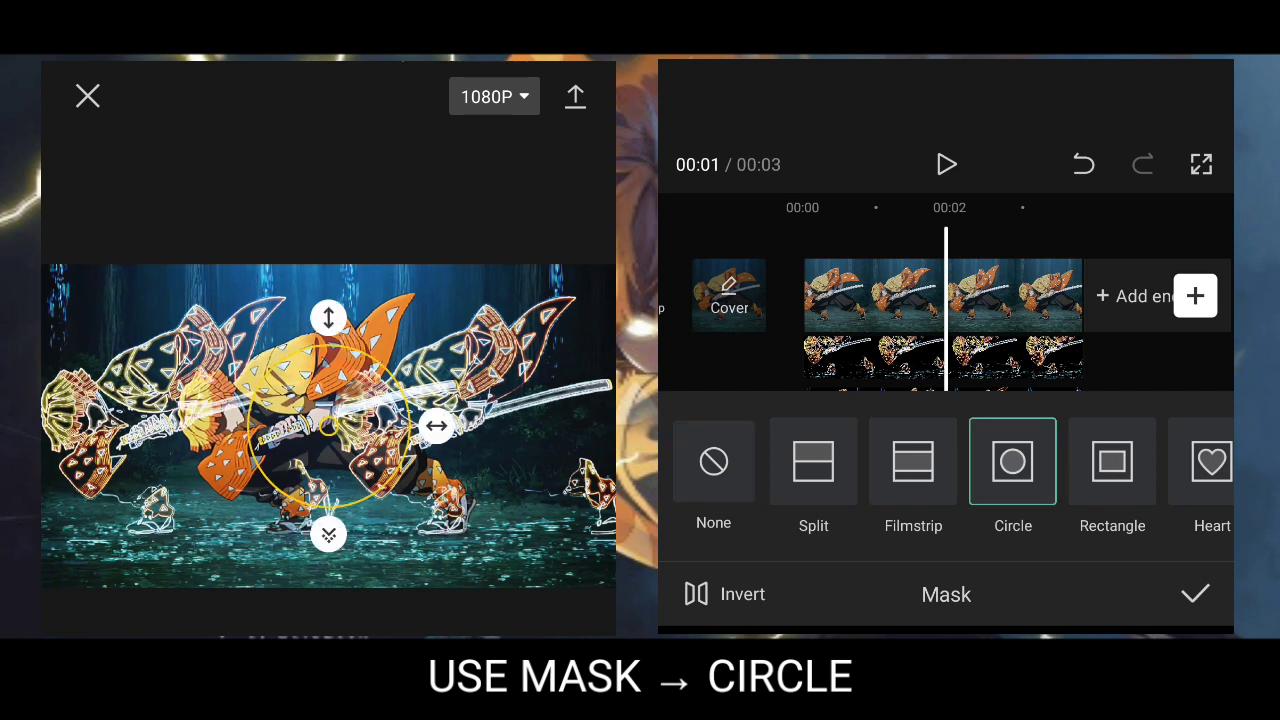
pyautogui.moveTo(426, 424); pyautogui.dragTo(431, 422)
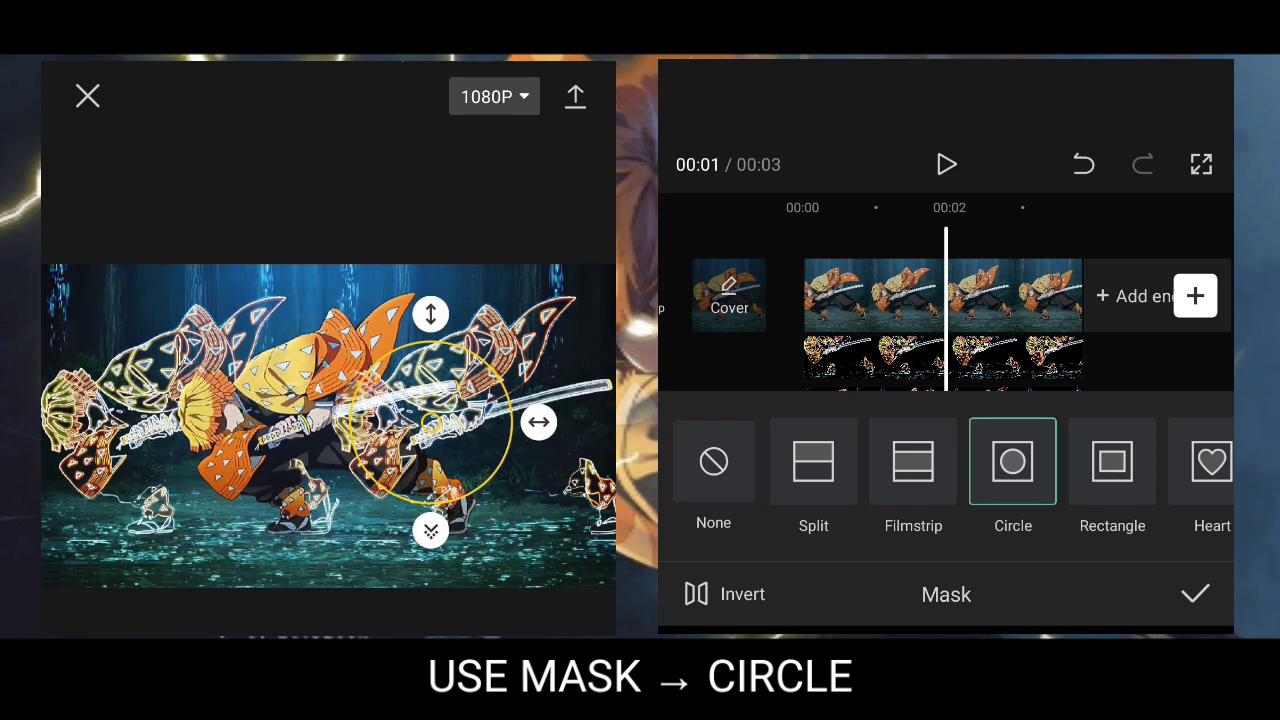
pyautogui.moveTo(431, 530); pyautogui.dragTo(431, 560)
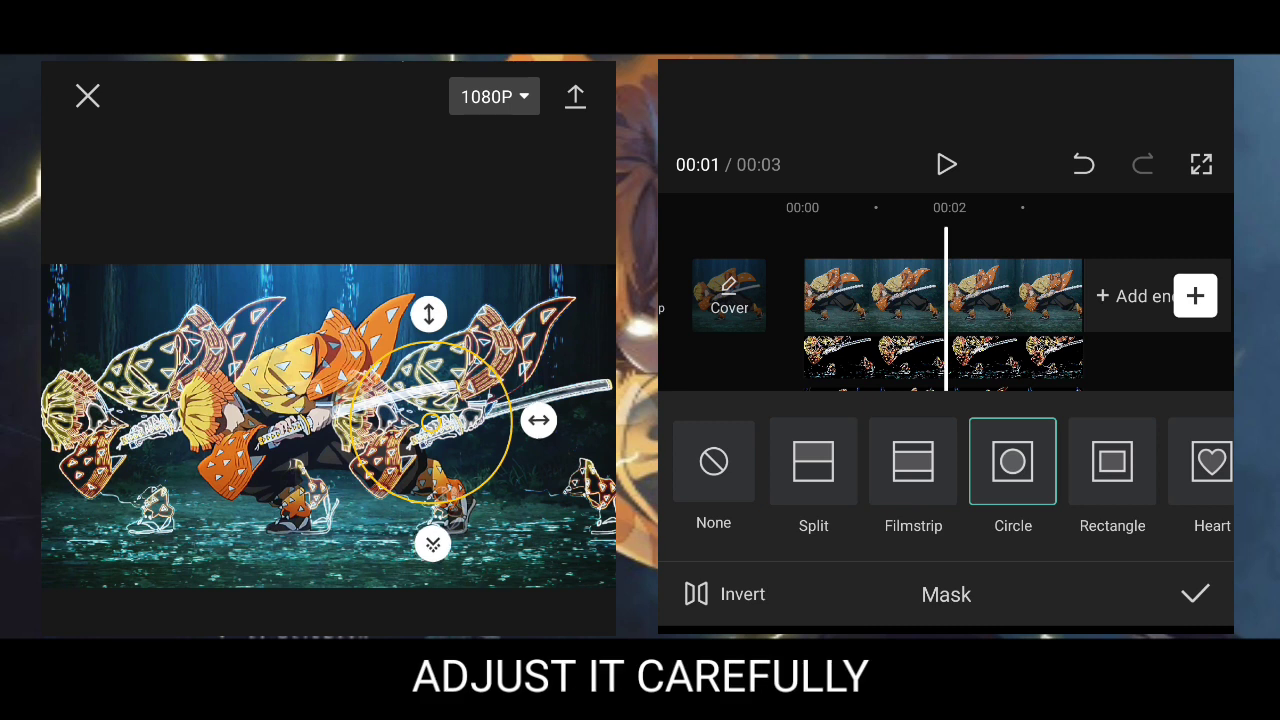
pyautogui.moveTo(539, 420); pyautogui.dragTo(516, 420)
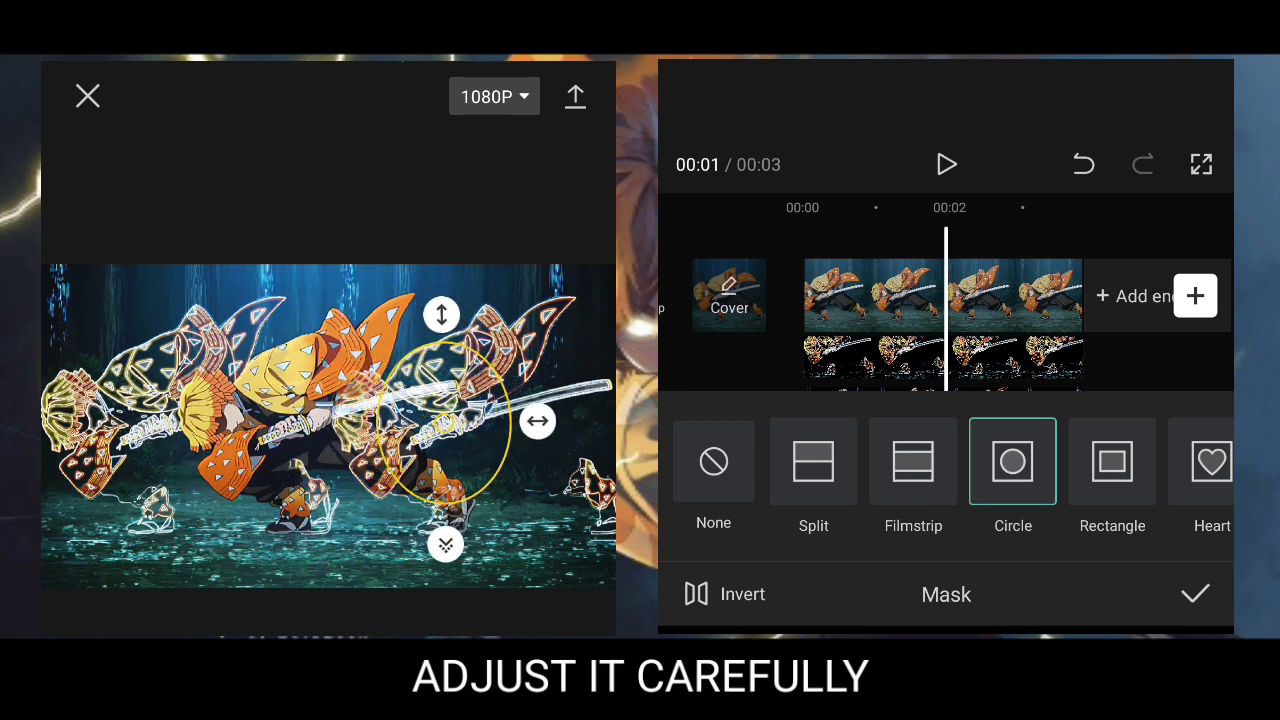
pyautogui.moveTo(430, 422); pyautogui.dragTo(401, 400)
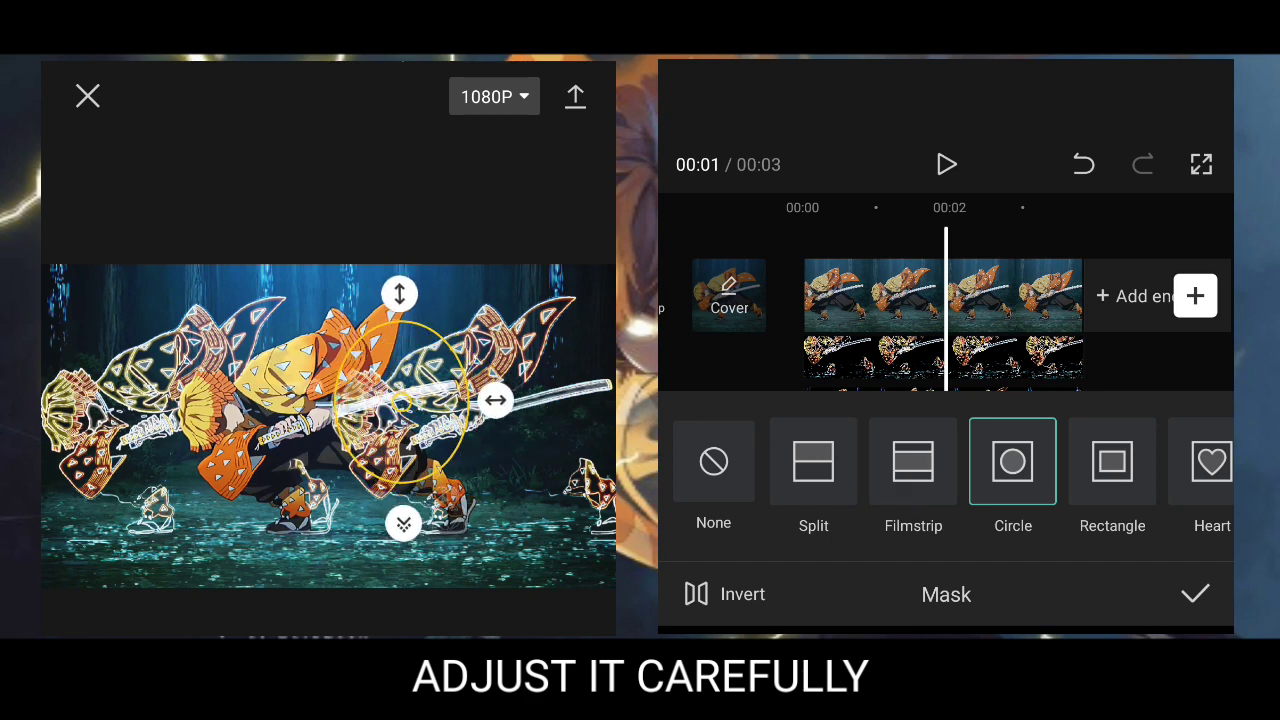
pyautogui.click(1195, 594)
pyautogui.click(694, 571)
pyautogui.moveTo(900, 420); pyautogui.dragTo(1042, 420)
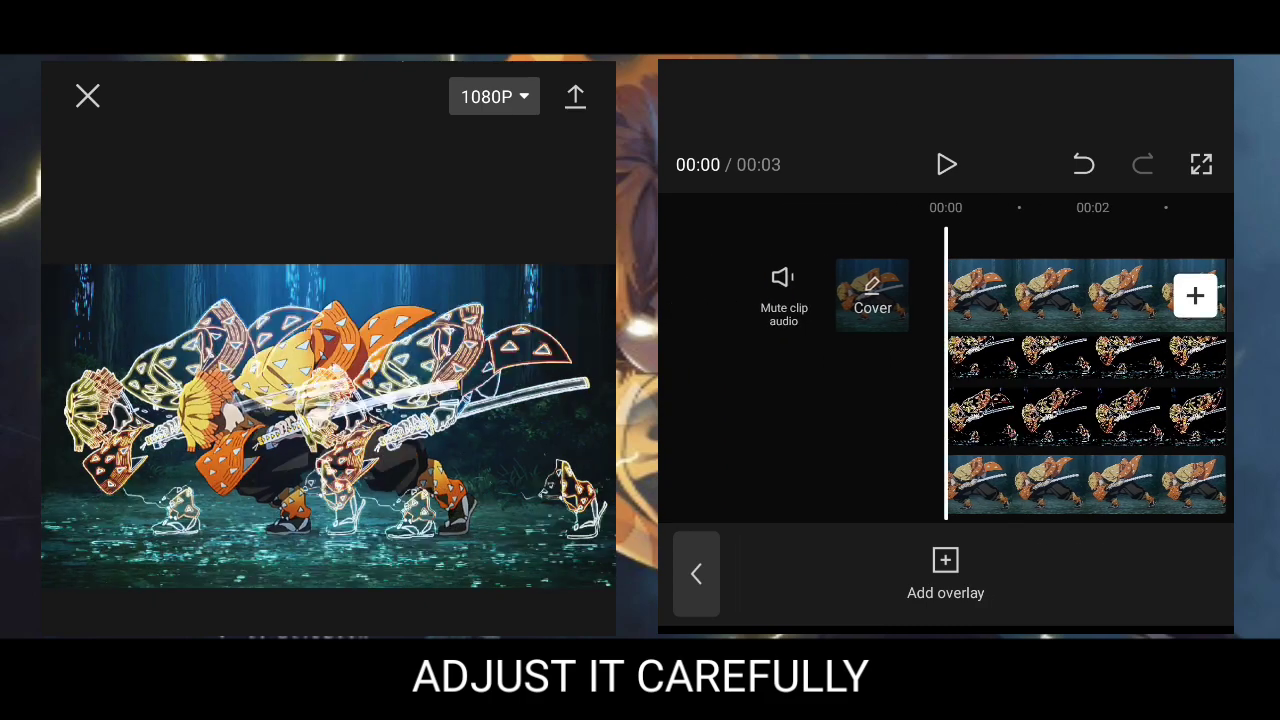
# Play back the masked, layered clip to preview it
pyautogui.click(946, 164)
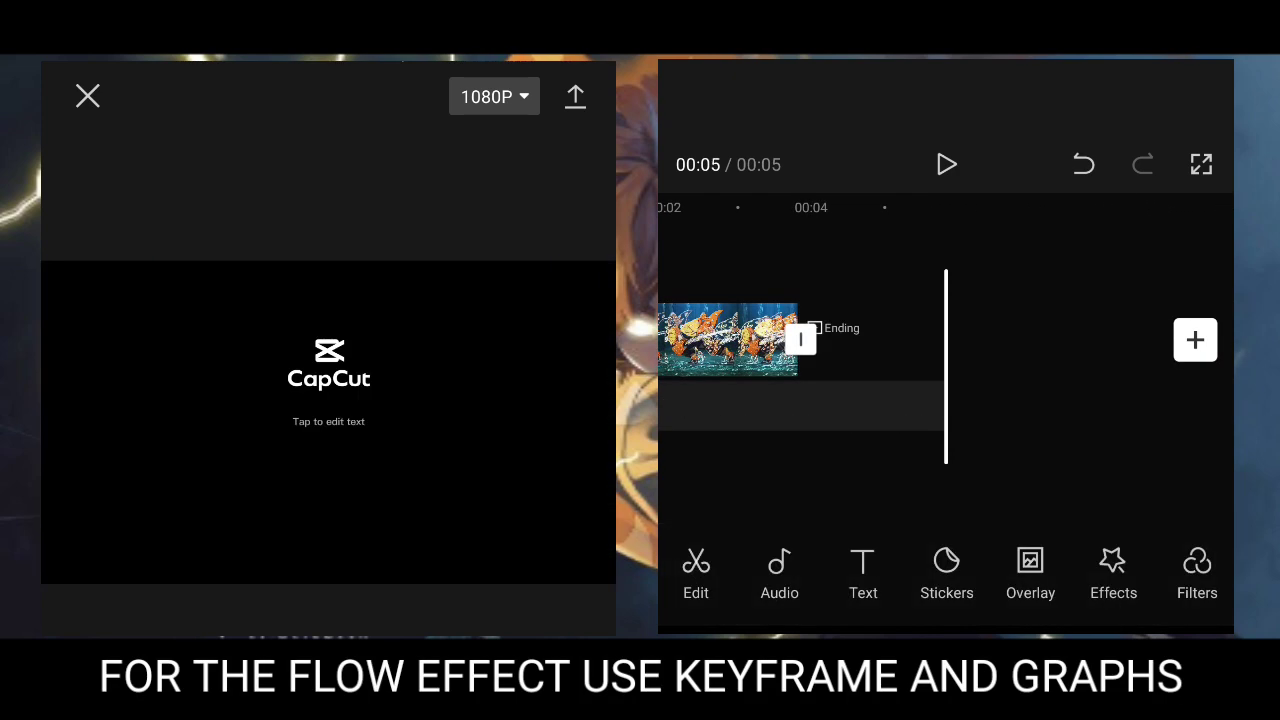
# Delete the default ending and slightly enlarge the afterimage clip in the frame
pyautogui.click(975, 340)
pyautogui.click(1110, 575)
pyautogui.click(800, 340)
pyautogui.moveTo(840, 340); pyautogui.dragTo(960, 340)
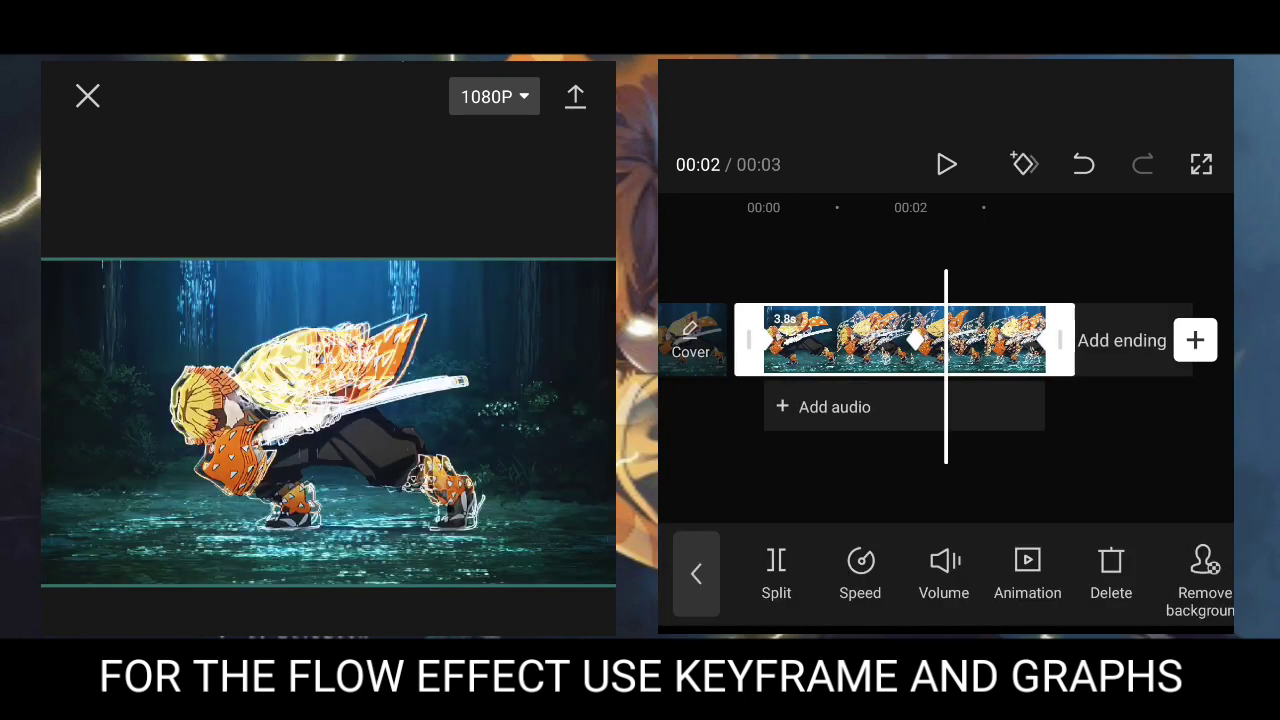
pyautogui.moveTo(860, 340); pyautogui.dragTo(1014, 340)
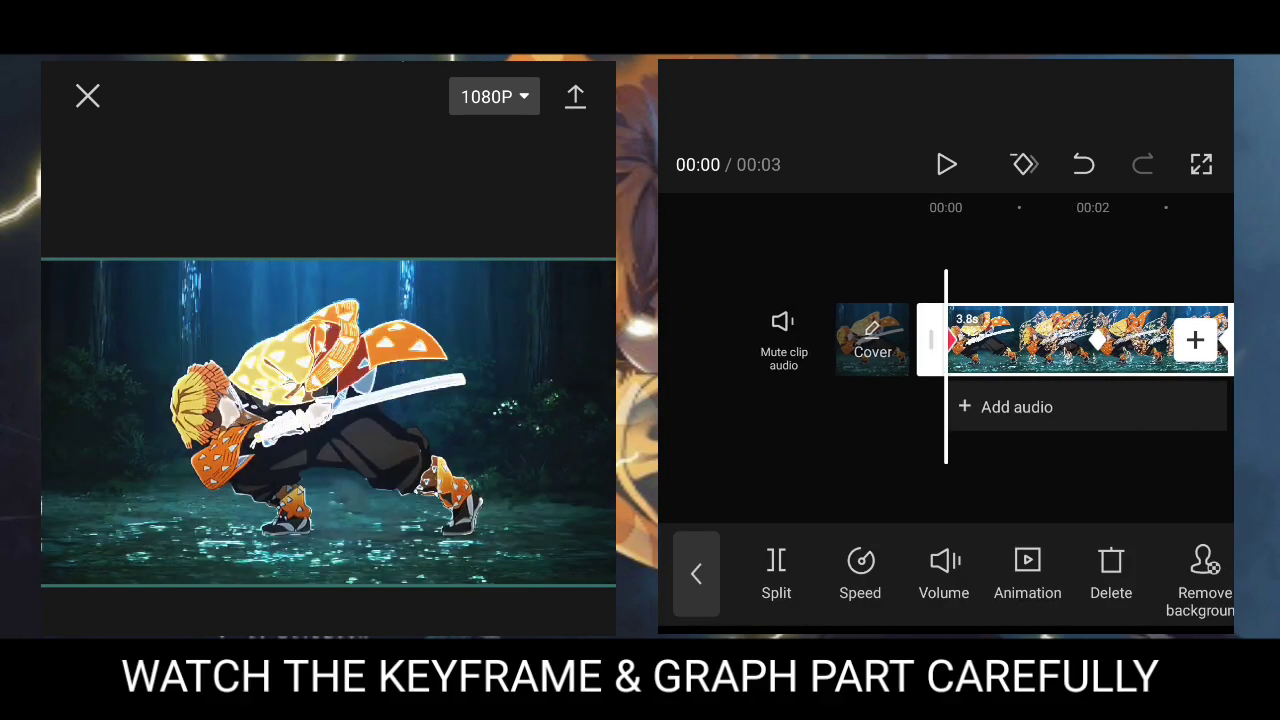
pyautogui.moveTo(328, 422); pyautogui.dragTo(329, 423)
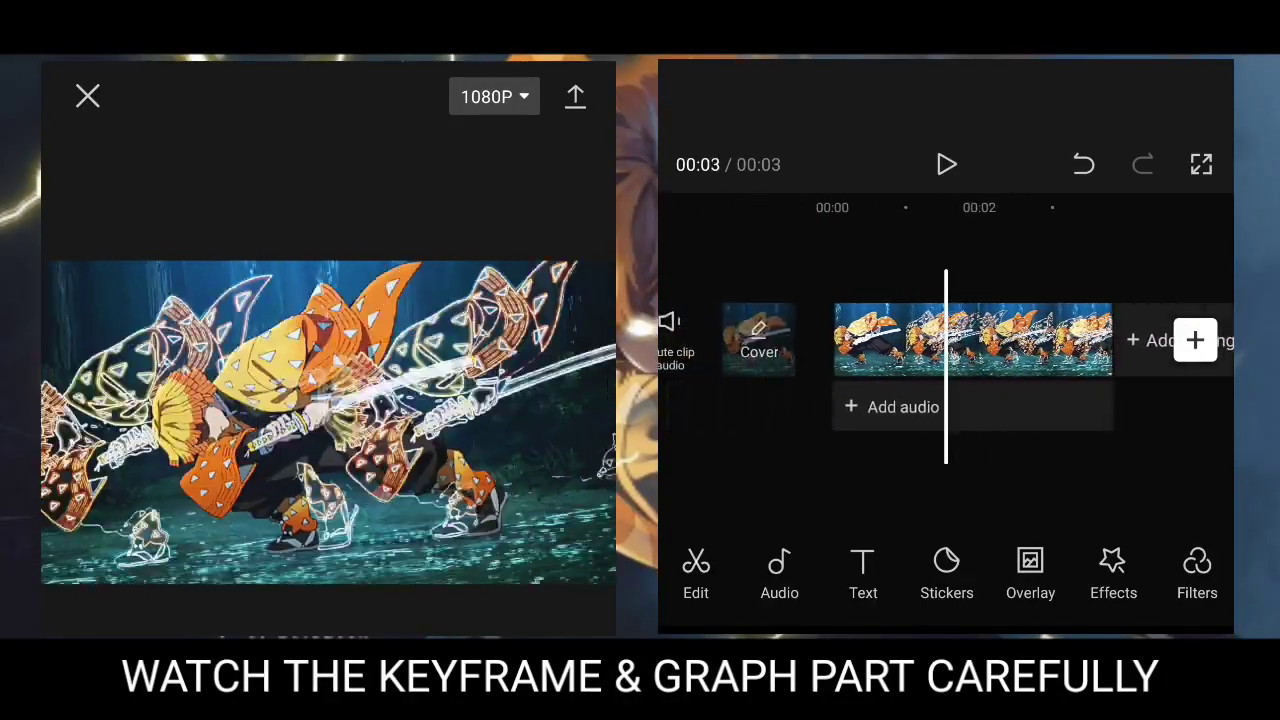
# Try Ease In 1, then apply the Ease Out 1 graph curve to the clip's motion
pyautogui.click(970, 340)
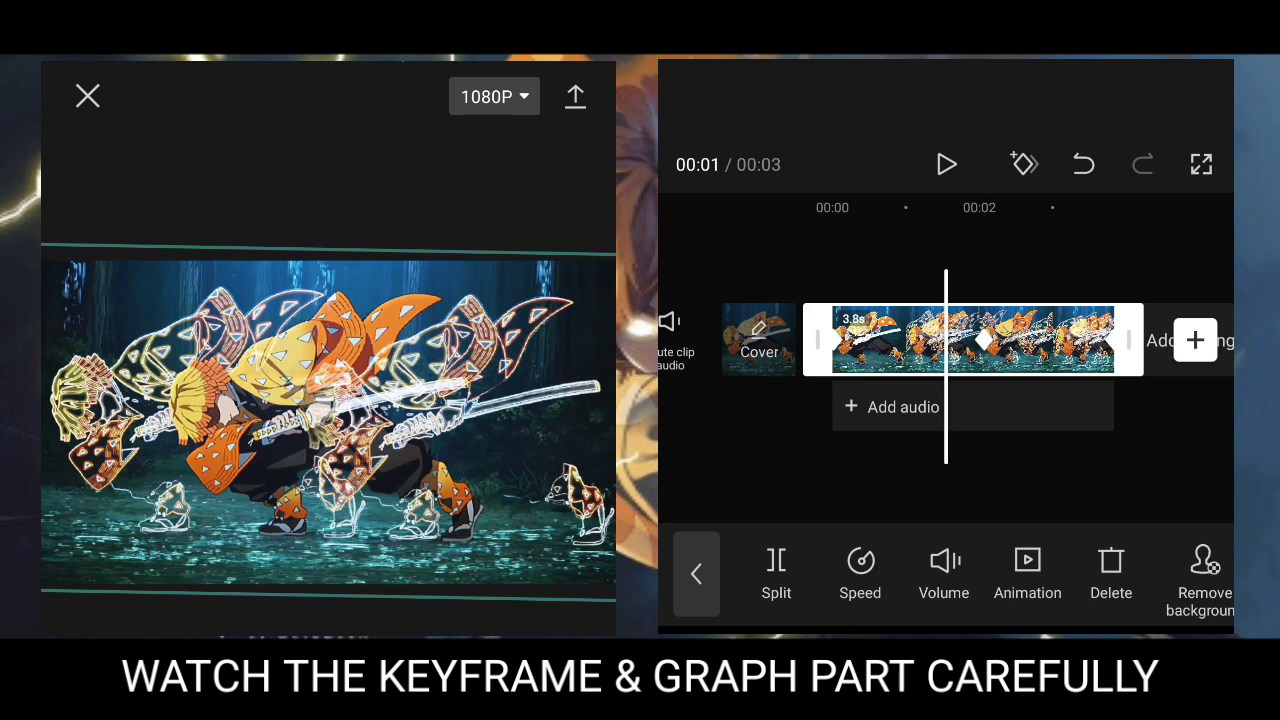
pyautogui.moveTo(1000, 575); pyautogui.dragTo(863, 575)
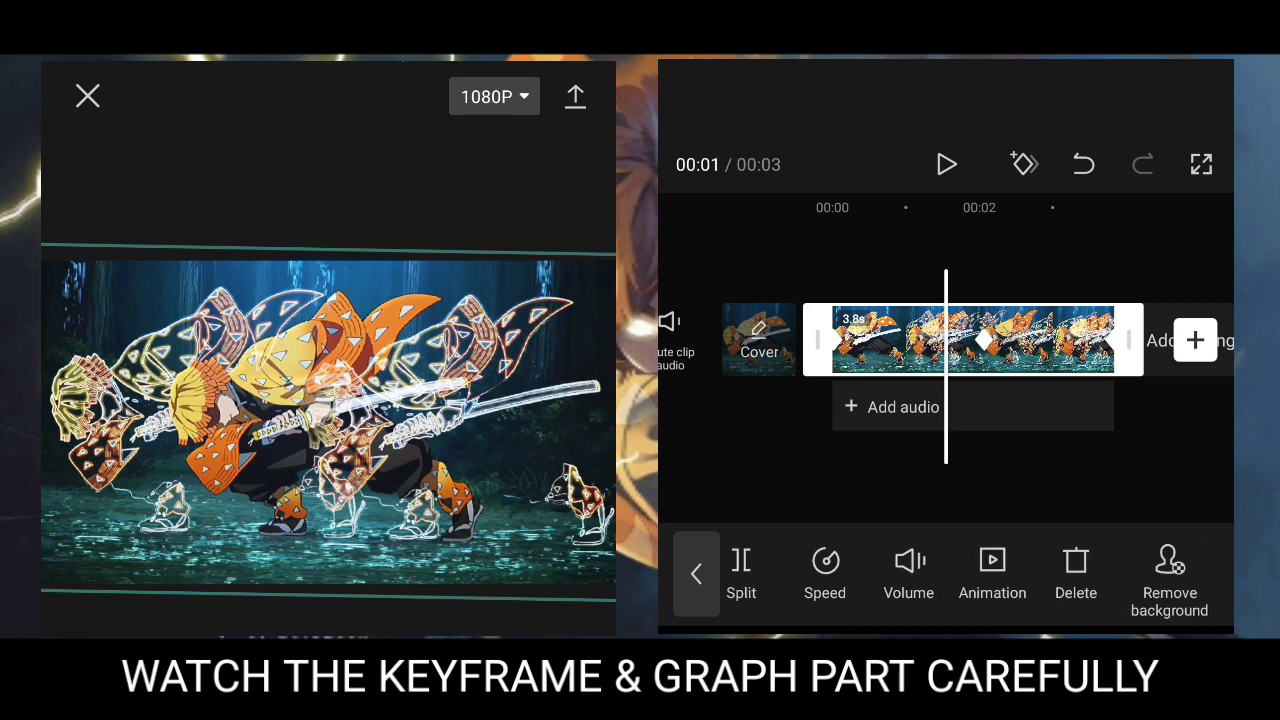
pyautogui.moveTo(1000, 575); pyautogui.dragTo(795, 575)
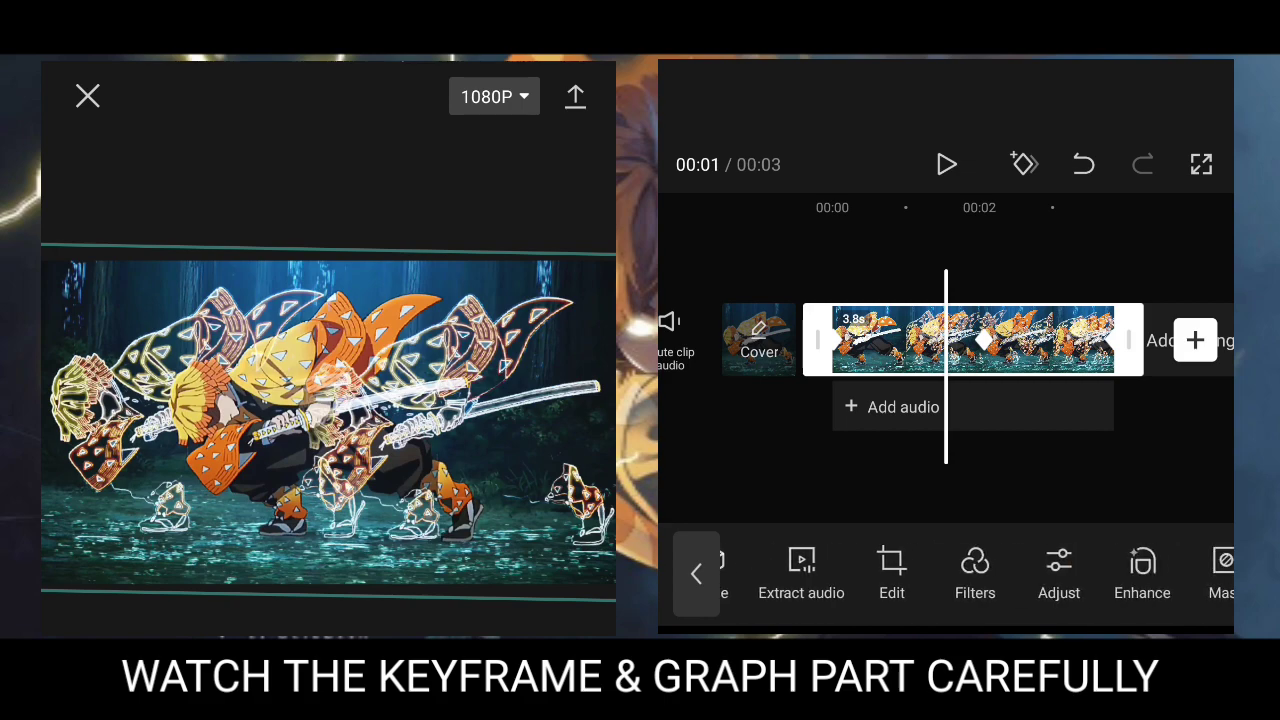
pyautogui.moveTo(1000, 340); pyautogui.dragTo(1047, 340)
pyautogui.moveTo(1100, 575); pyautogui.dragTo(700, 575)
pyautogui.click(1194, 566)
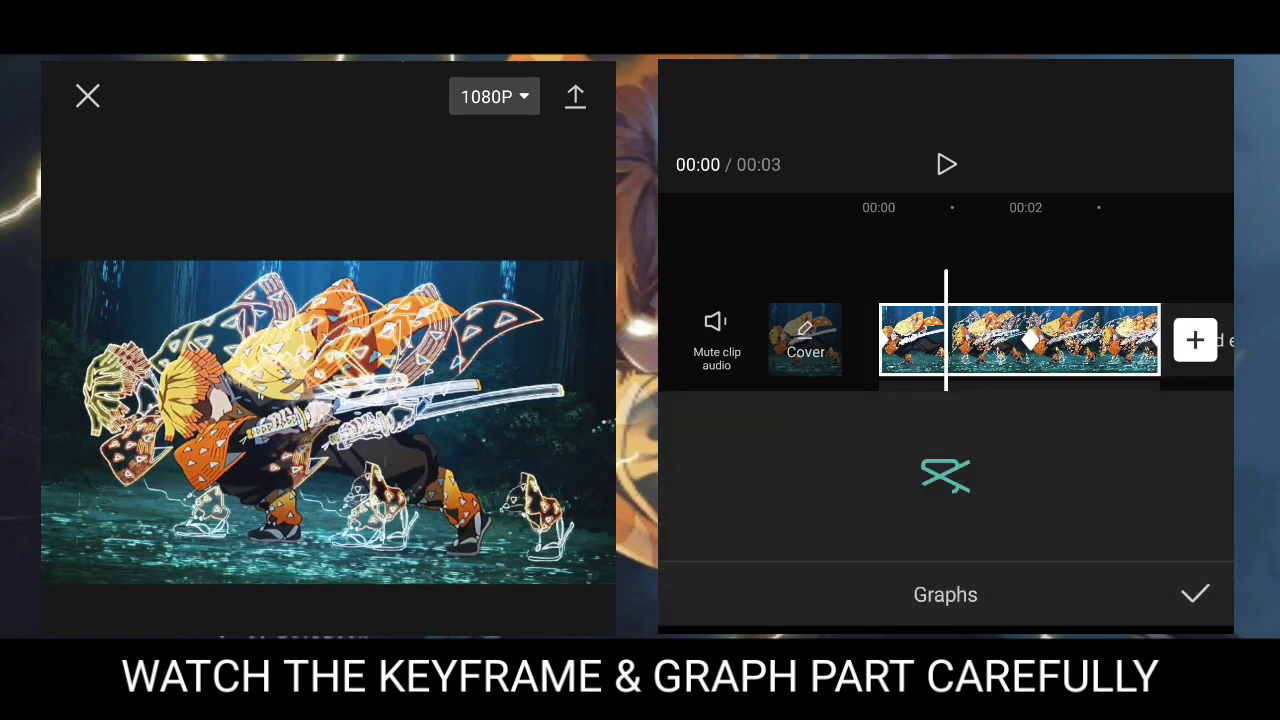
pyautogui.click(923, 461)
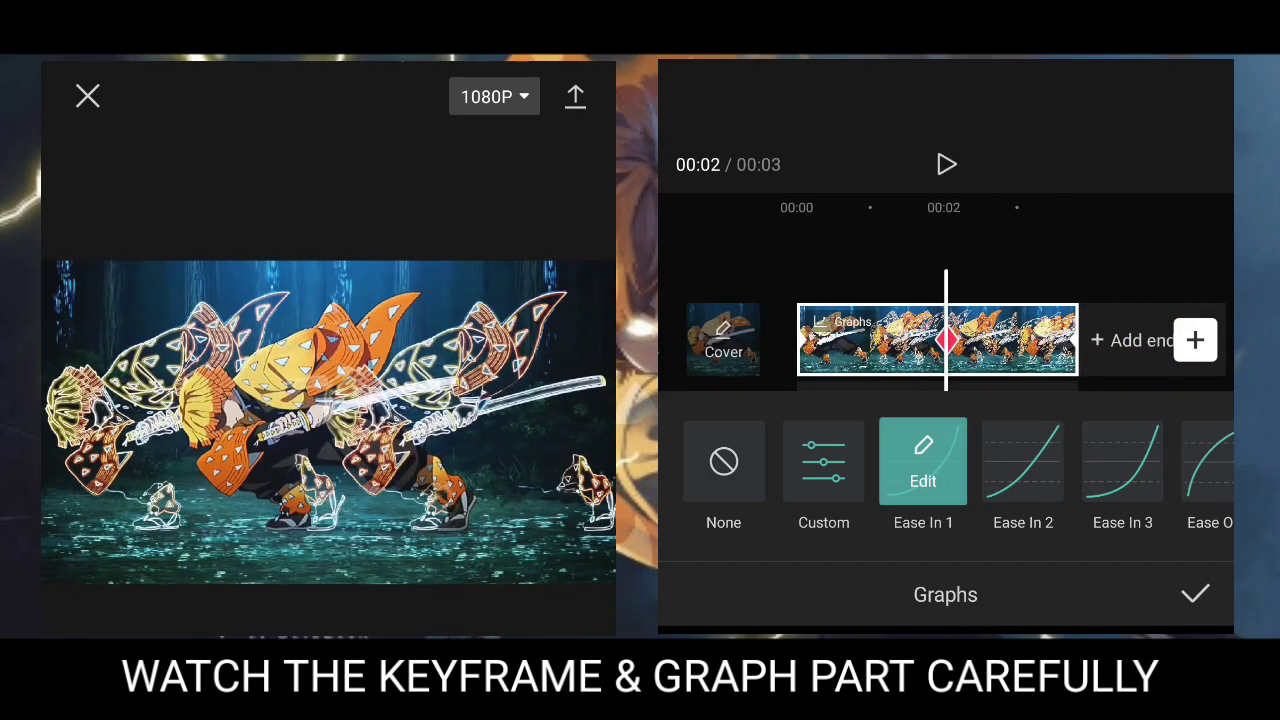
pyautogui.click(1210, 461)
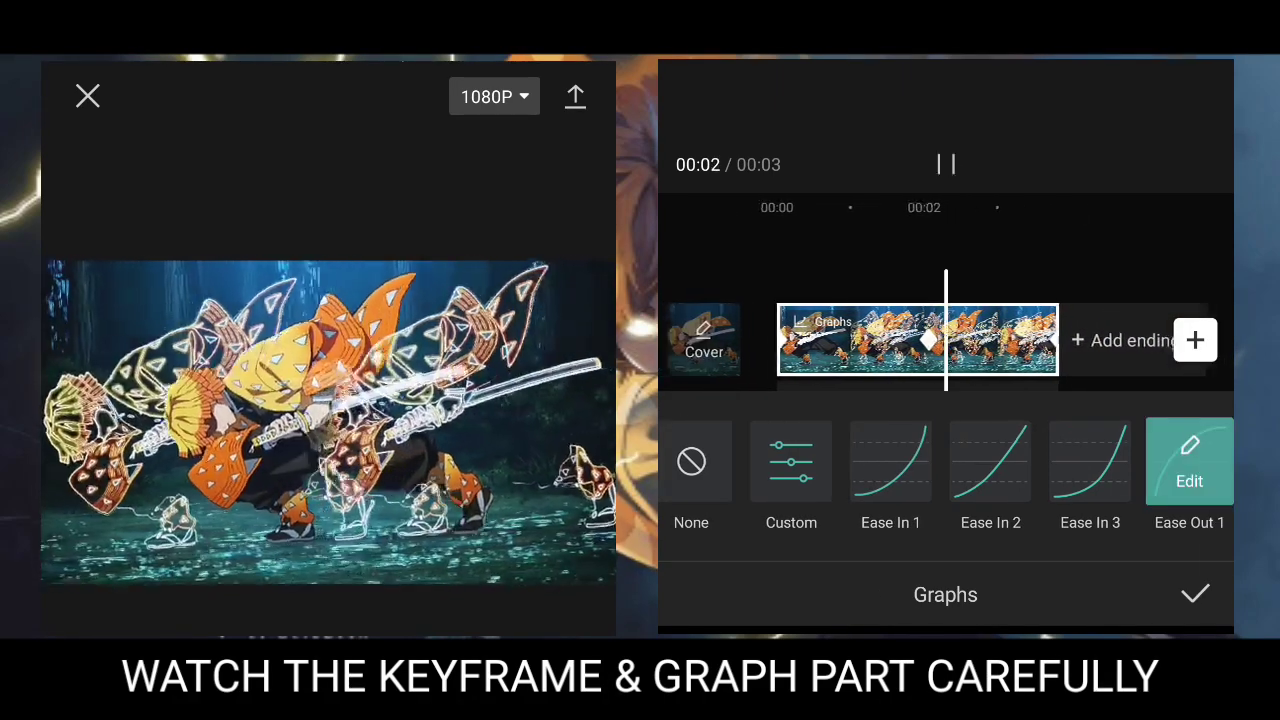
pyautogui.click(1196, 594)
pyautogui.click(691, 571)
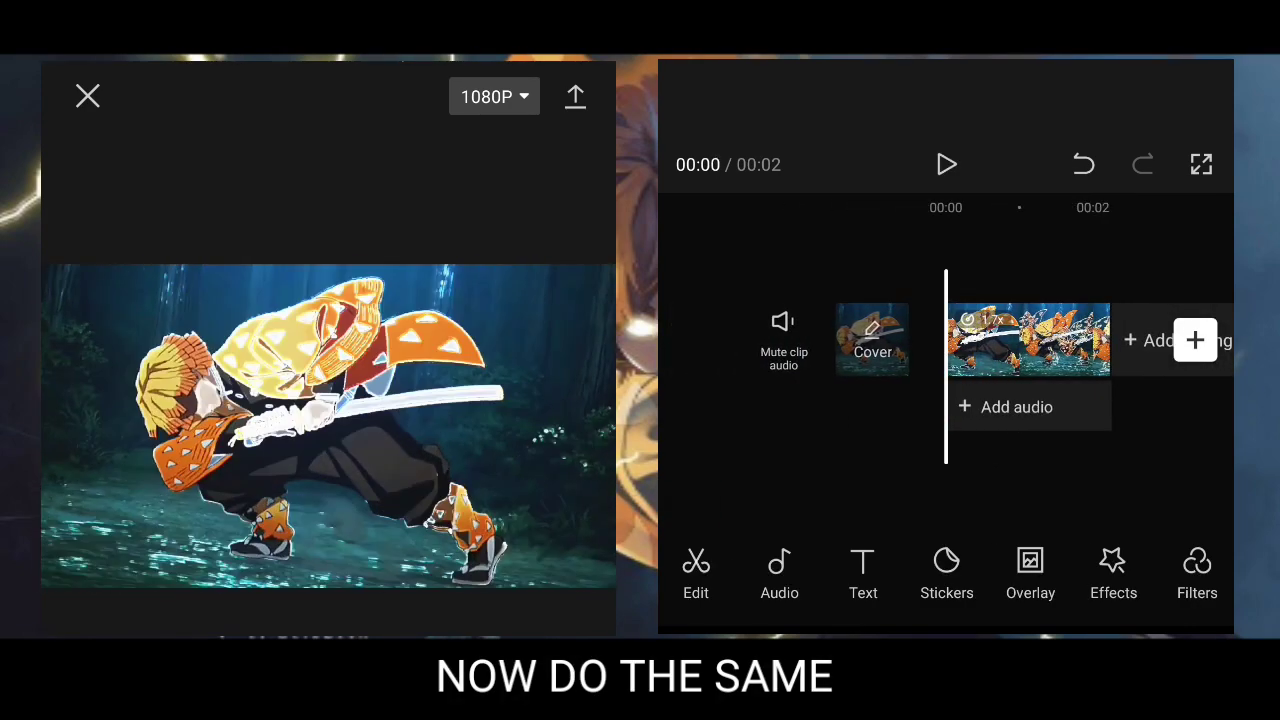
# Compare the Ease In 1, Ease In 3, Ease Out 1 and Flow 1 graph curves
pyautogui.click(1028, 340)
pyautogui.moveTo(1028, 340)
pyautogui.mouseDown()
pyautogui.moveTo(925, 340)
pyautogui.moveTo(1057, 340)
pyautogui.mouseUp()
pyautogui.click(1000, 490)
pyautogui.click(1000, 340)
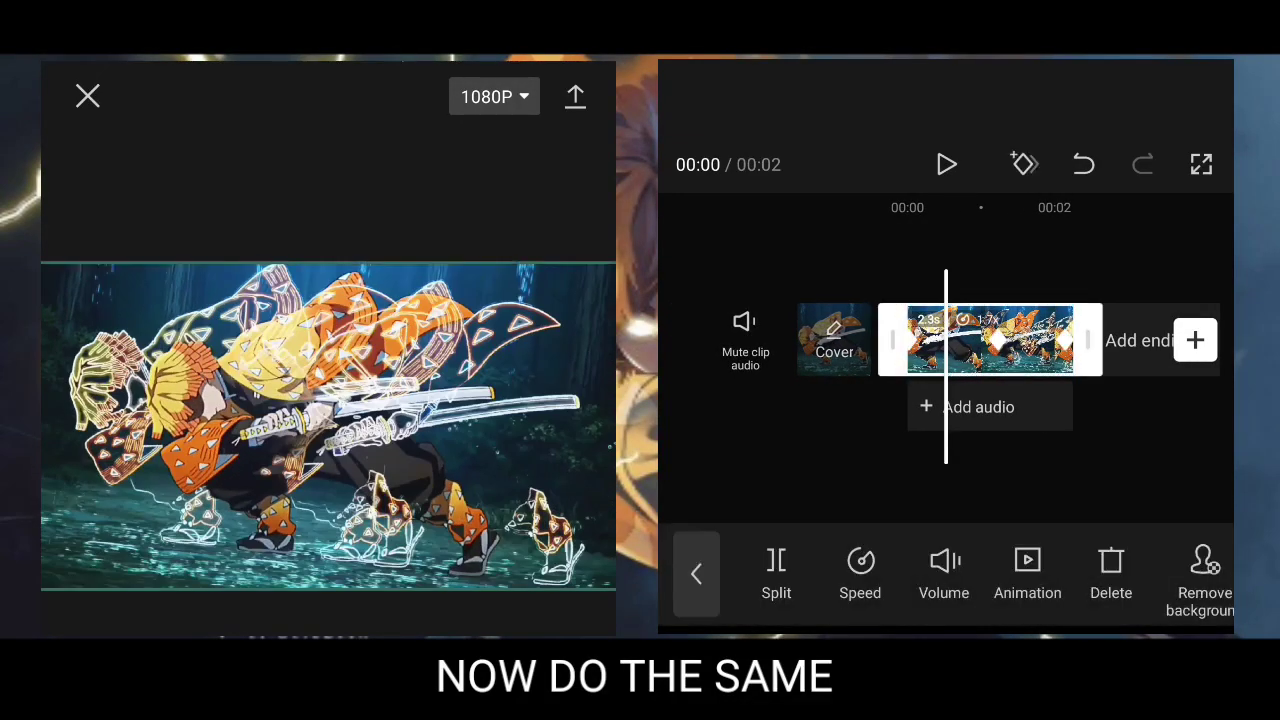
pyautogui.click(1196, 575)
pyautogui.moveTo(1000, 460)
pyautogui.mouseDown()
pyautogui.moveTo(790, 460)
pyautogui.moveTo(1000, 460)
pyautogui.mouseUp()
pyautogui.click(867, 460)
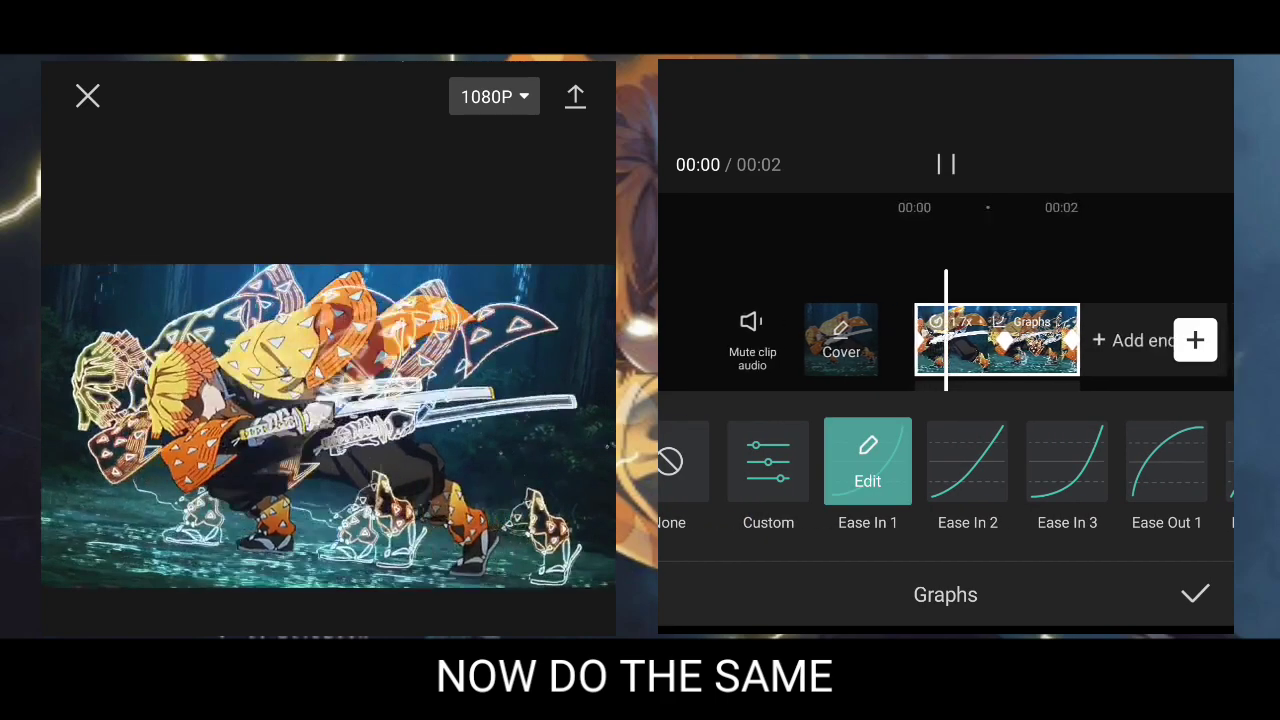
pyautogui.click(1067, 460)
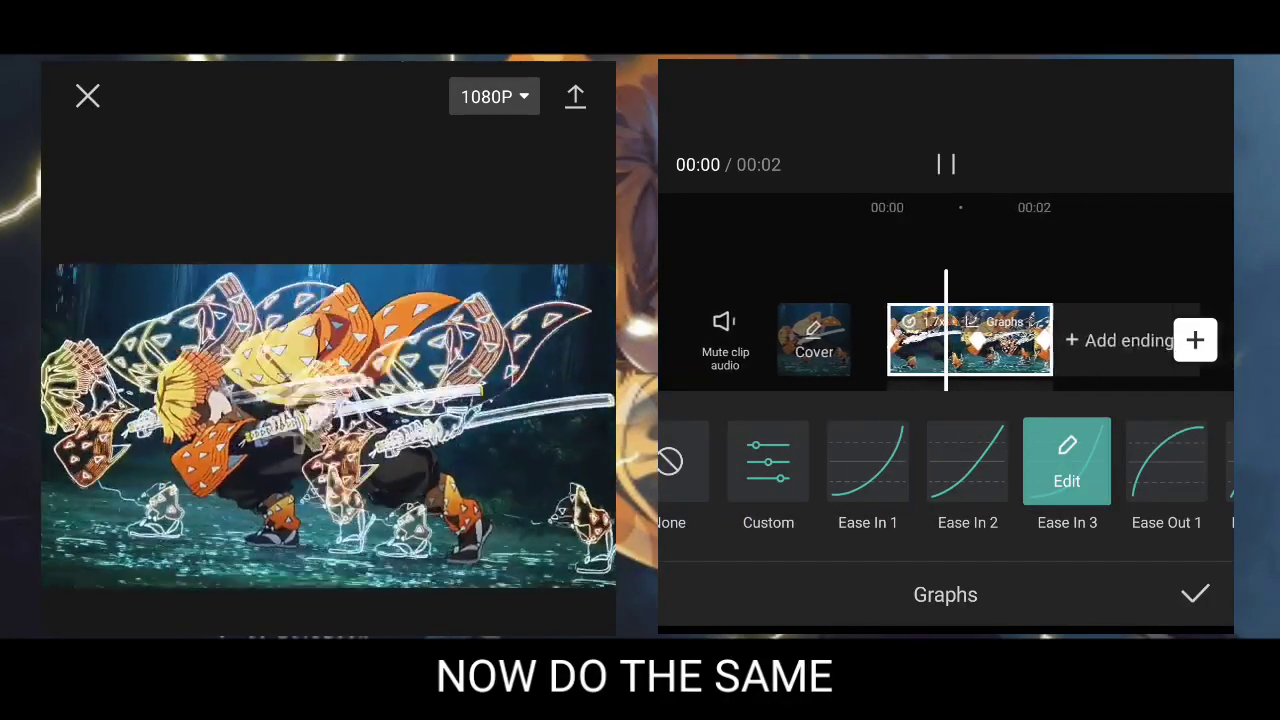
pyautogui.click(1166, 460)
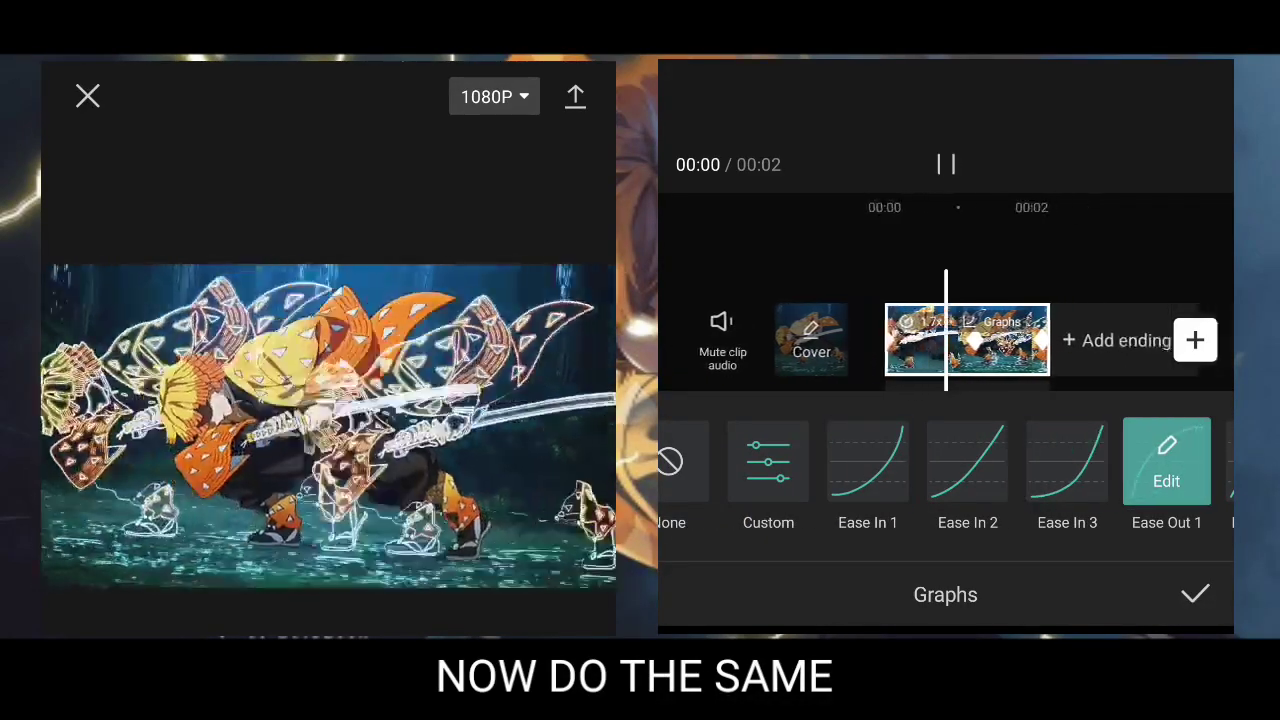
pyautogui.moveTo(1100, 460); pyautogui.dragTo(730, 460)
pyautogui.click(1097, 460)
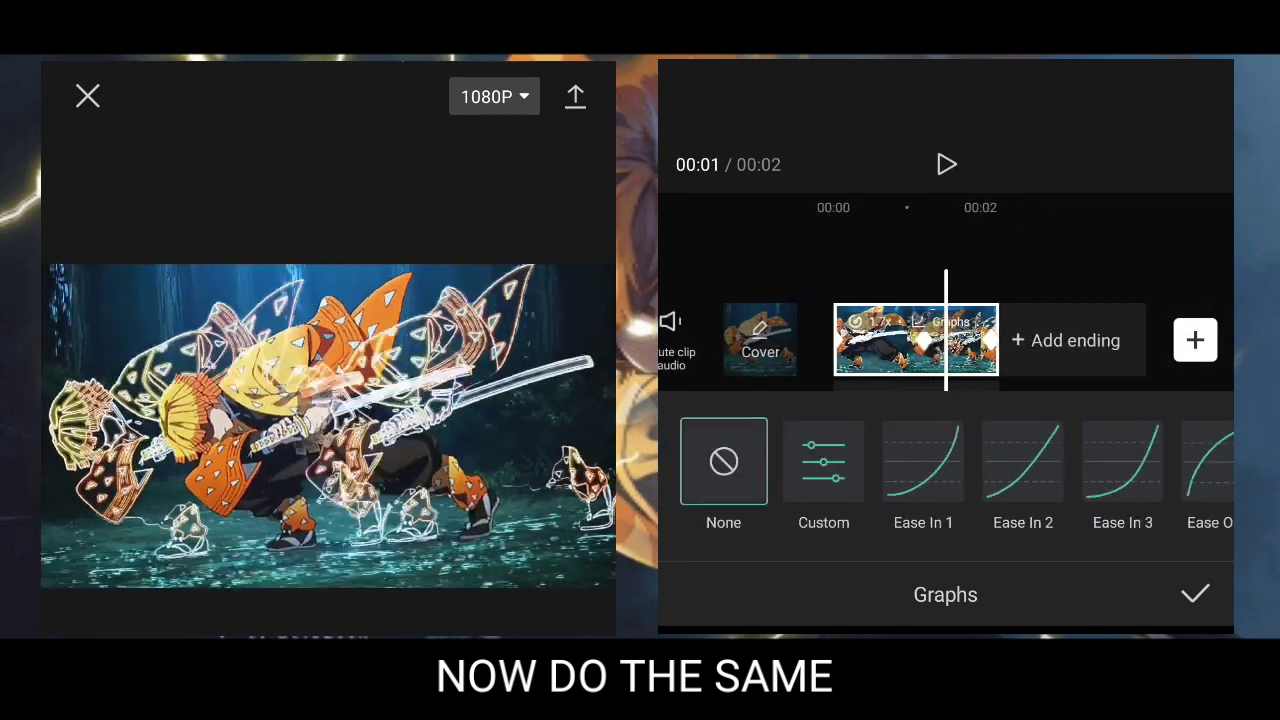
# After retrying Flow 3, Ease Out 1 and Flow 1, confirm Ease In 1 and preview
pyautogui.moveTo(1100, 460); pyautogui.dragTo(400, 460)
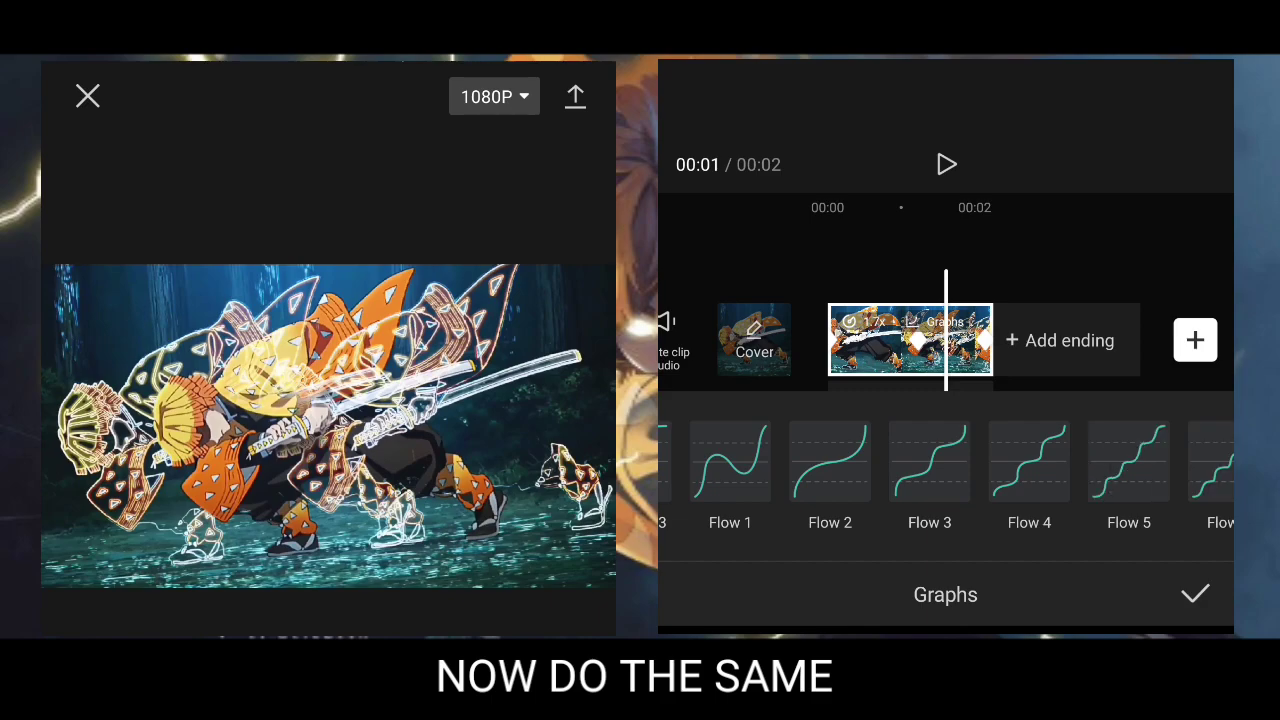
pyautogui.click(929, 460)
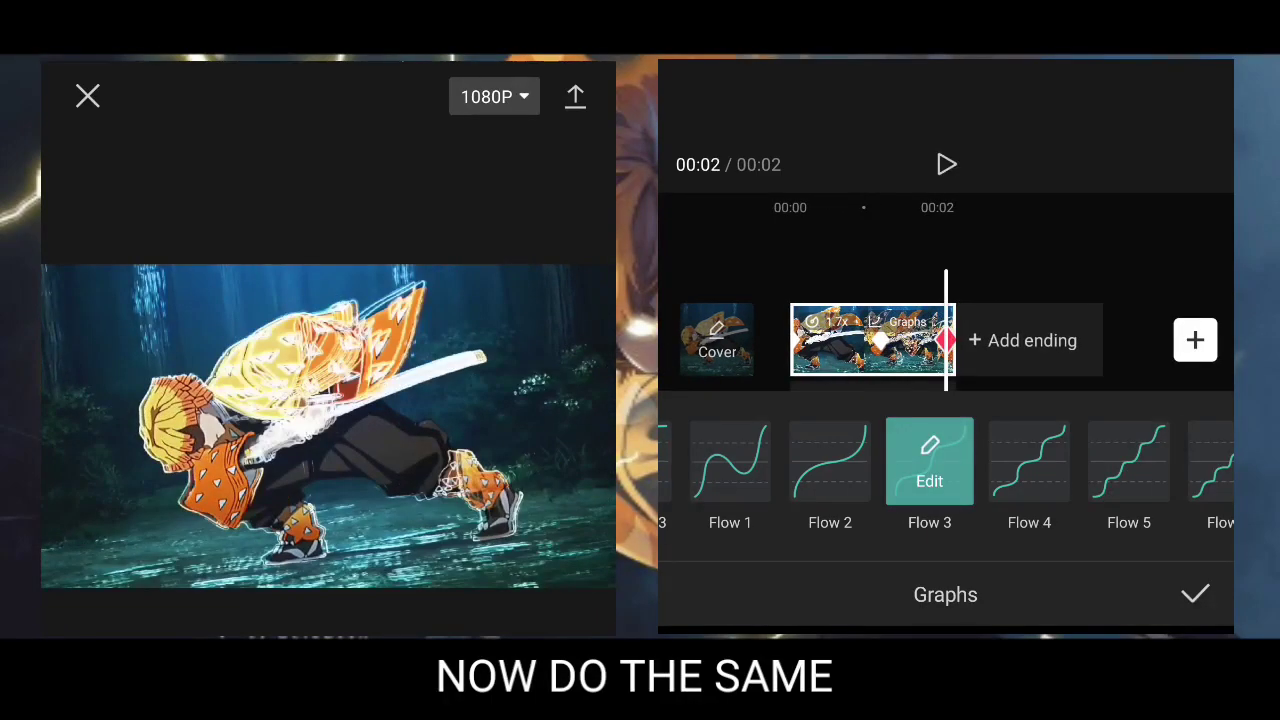
pyautogui.moveTo(730, 460); pyautogui.dragTo(1193, 460)
pyautogui.click(894, 460)
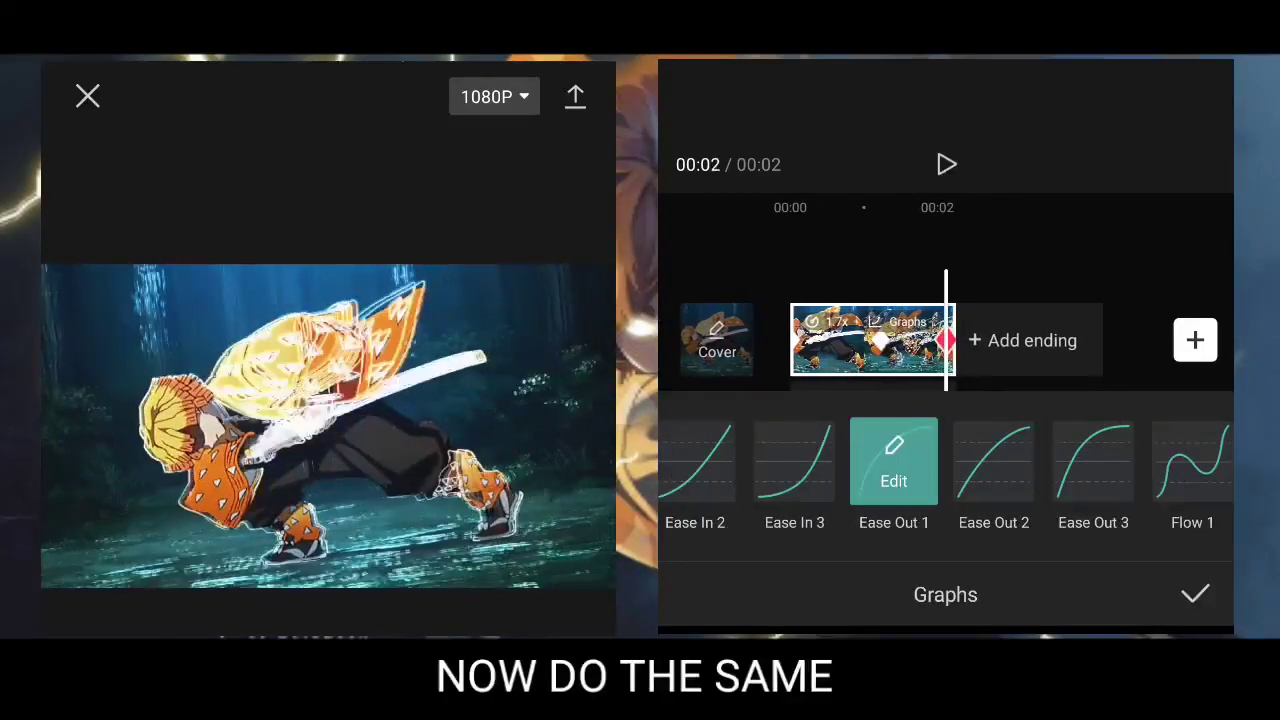
pyautogui.click(1190, 460)
pyautogui.moveTo(730, 460); pyautogui.dragTo(1060, 460)
pyautogui.click(923, 460)
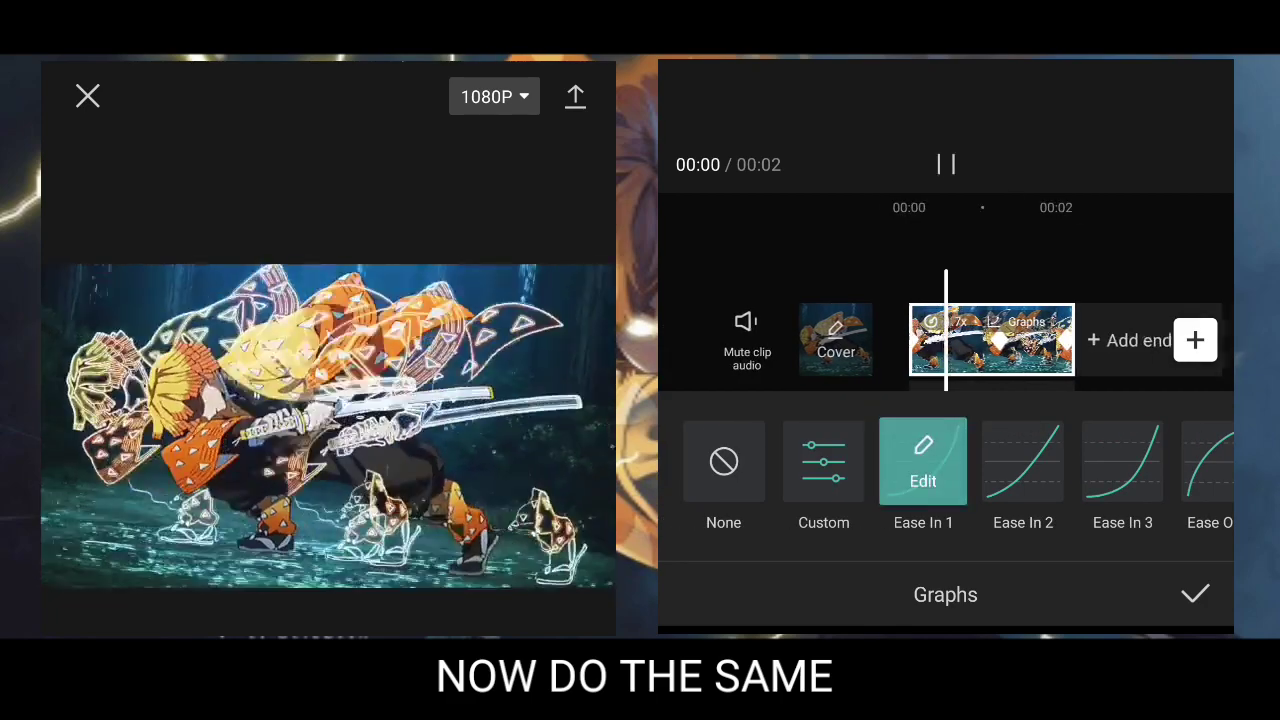
pyautogui.click(1195, 594)
pyautogui.click(946, 164)
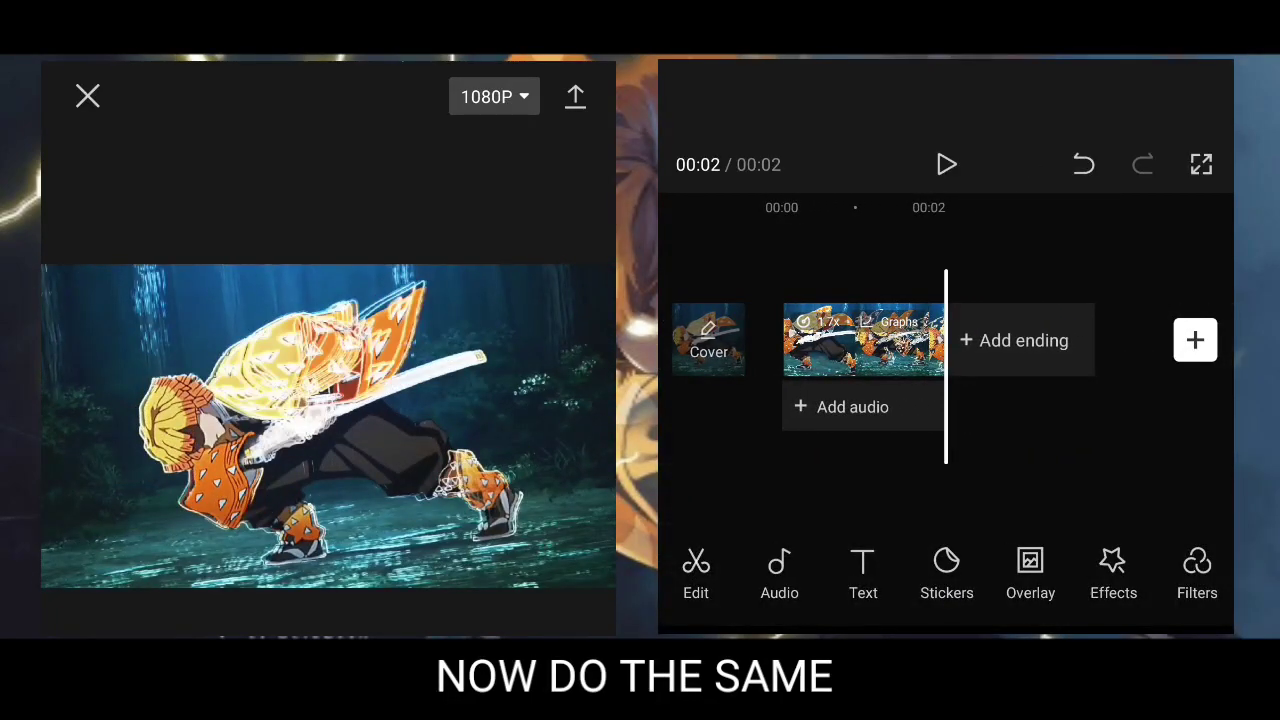
# Add the Edge Glow effect from Video effects > Basic over the clip
pyautogui.moveTo(850, 340); pyautogui.dragTo(1015, 340)
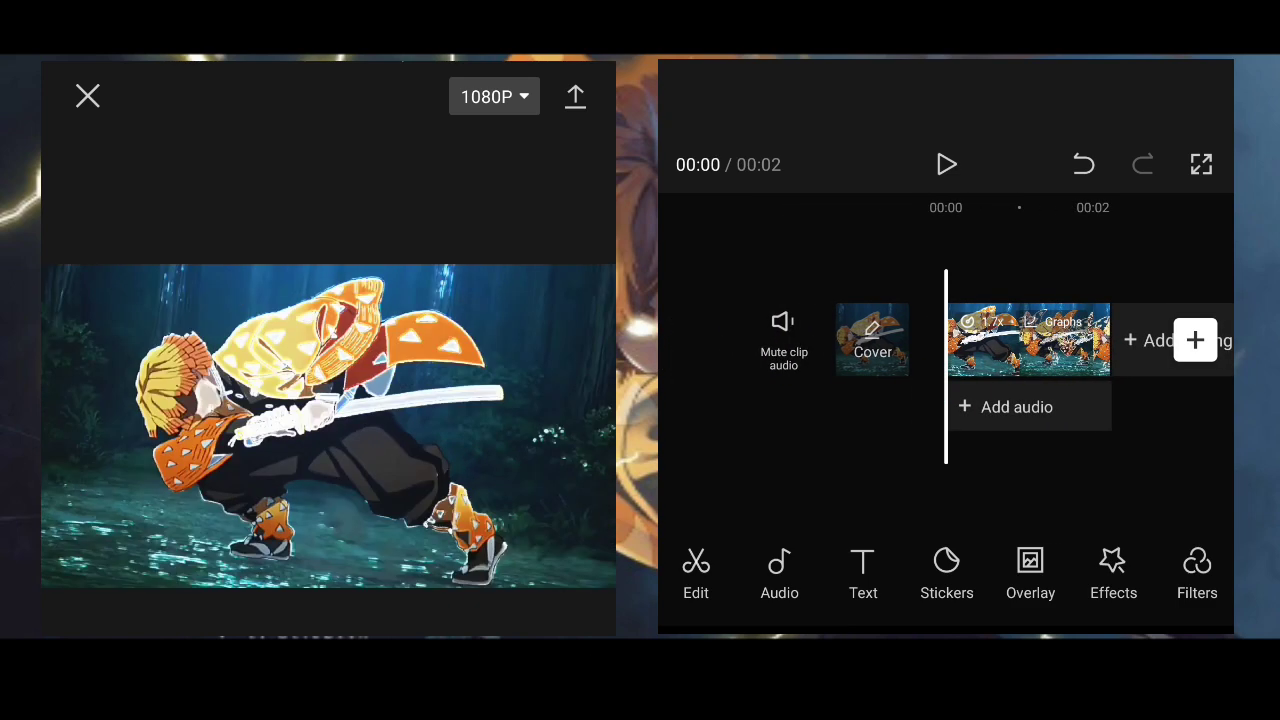
pyautogui.click(1113, 575)
pyautogui.click(855, 575)
pyautogui.click(1006, 226)
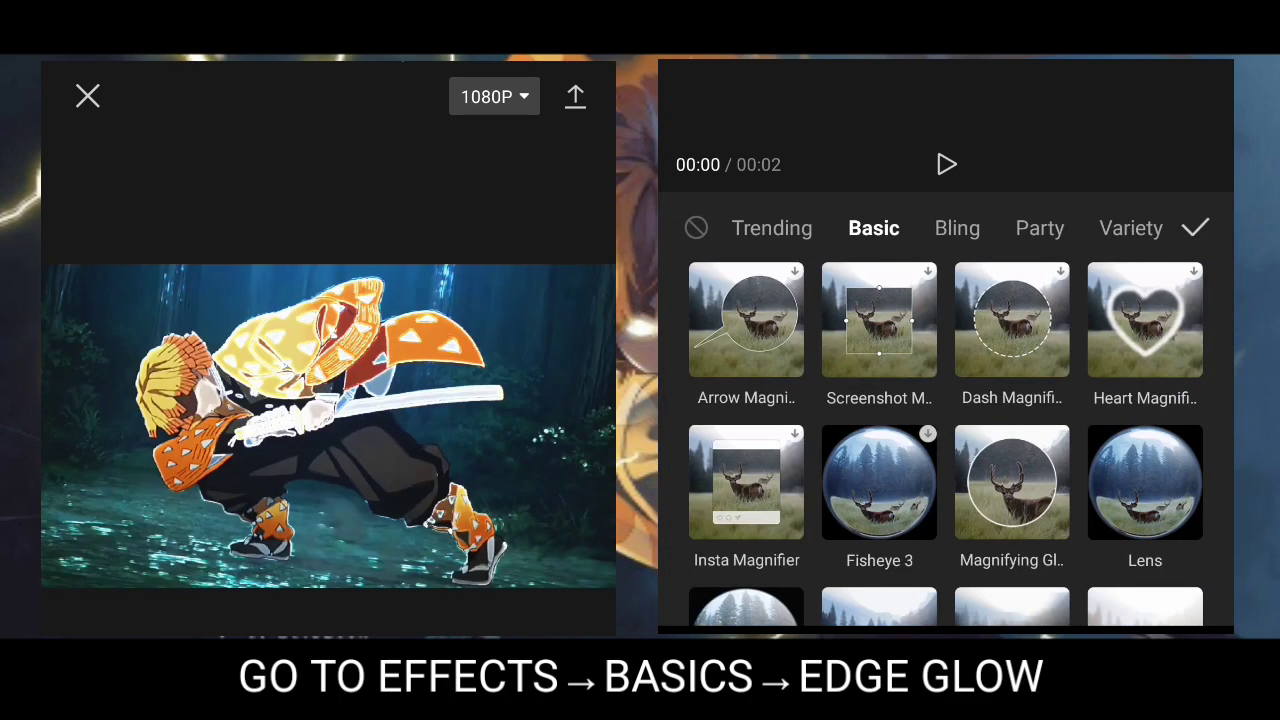
pyautogui.scroll(-3, 946, 440)
pyautogui.scroll(-3, 946, 440)
pyautogui.scroll(-3, 946, 440)
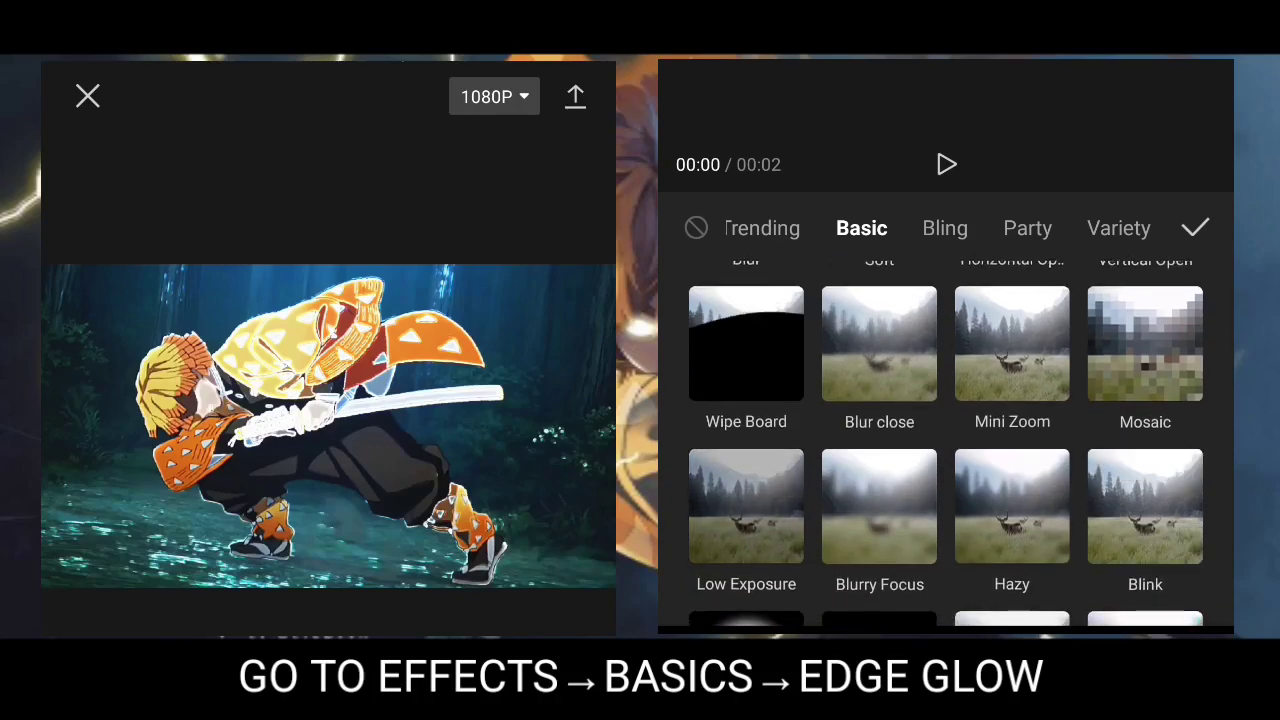
pyautogui.scroll(-3, 946, 440)
pyautogui.scroll(3, 946, 440)
pyautogui.scroll(2, 946, 440)
pyautogui.scroll(-2, 946, 440)
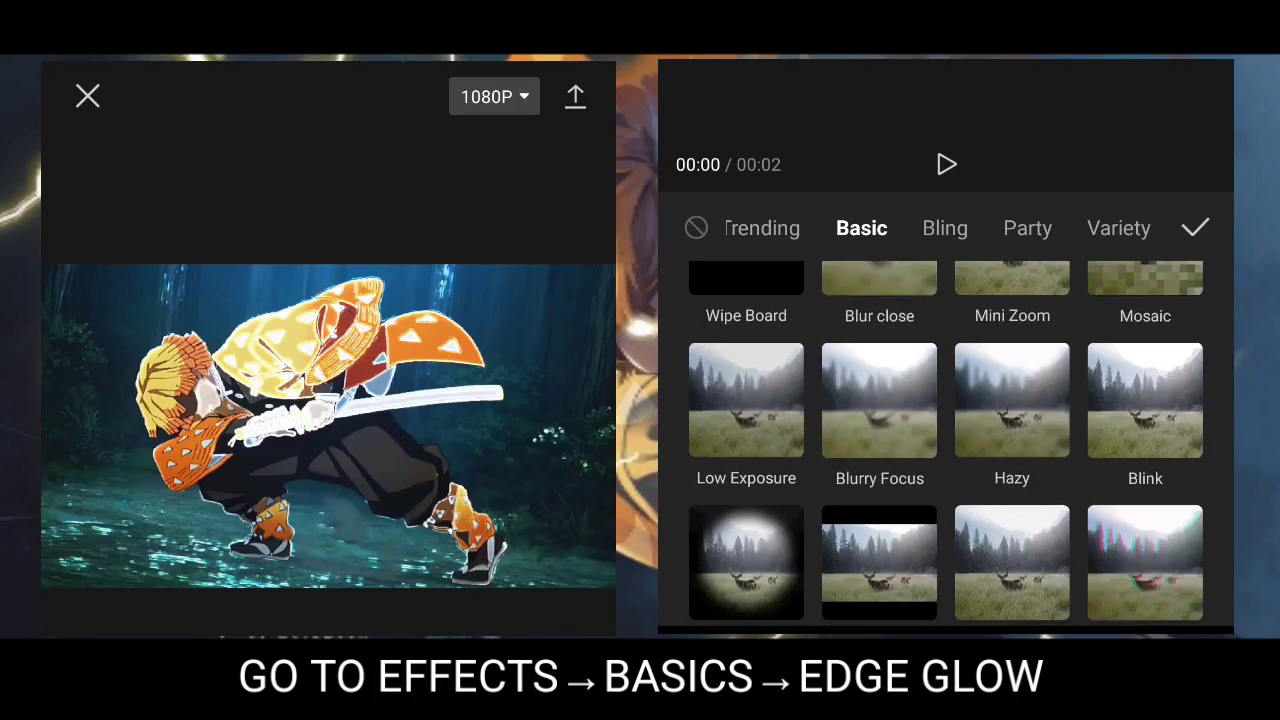
pyautogui.scroll(-2, 946, 440)
pyautogui.scroll(2, 946, 440)
pyautogui.scroll(3, 946, 440)
pyautogui.scroll(2, 946, 440)
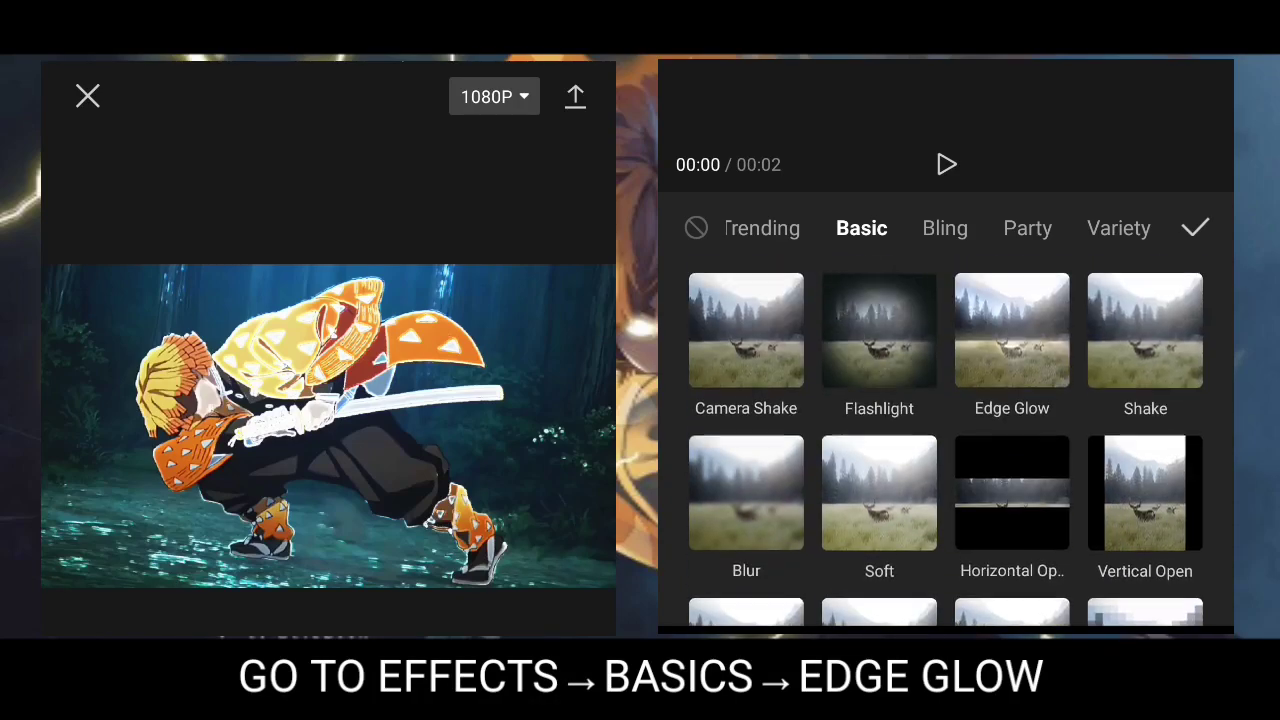
pyautogui.click(1011, 330)
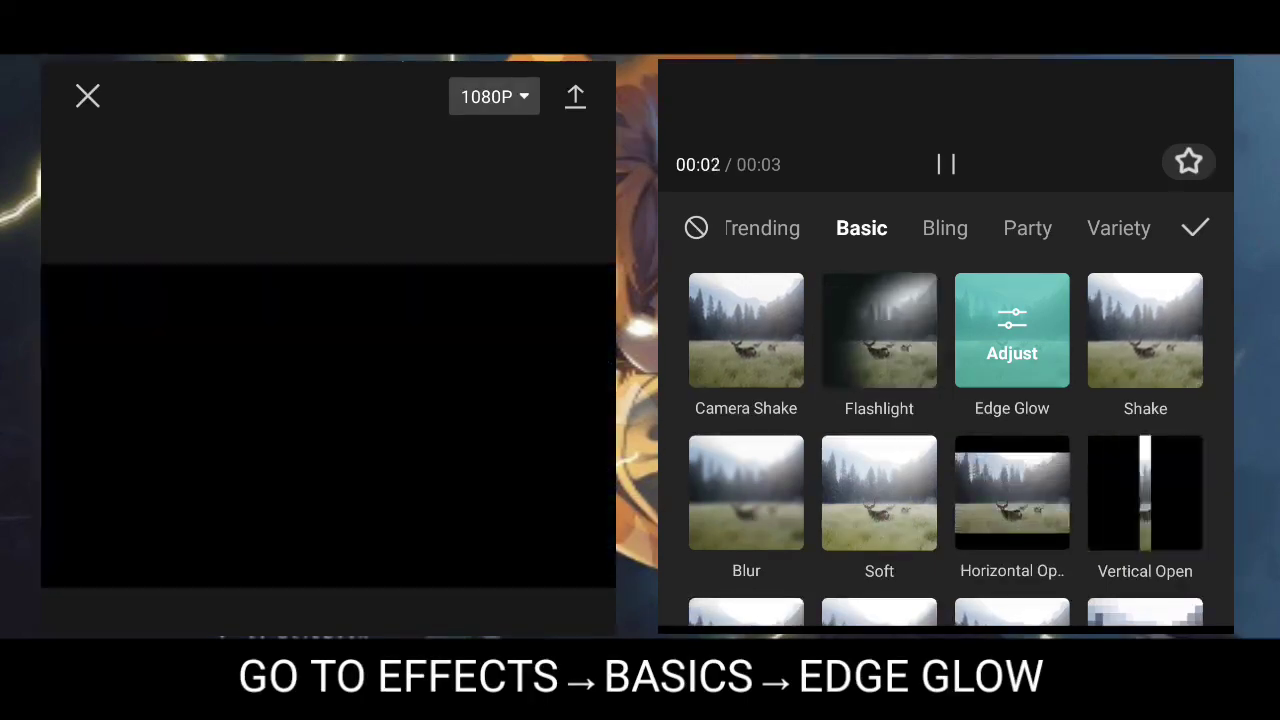
pyautogui.click(1196, 228)
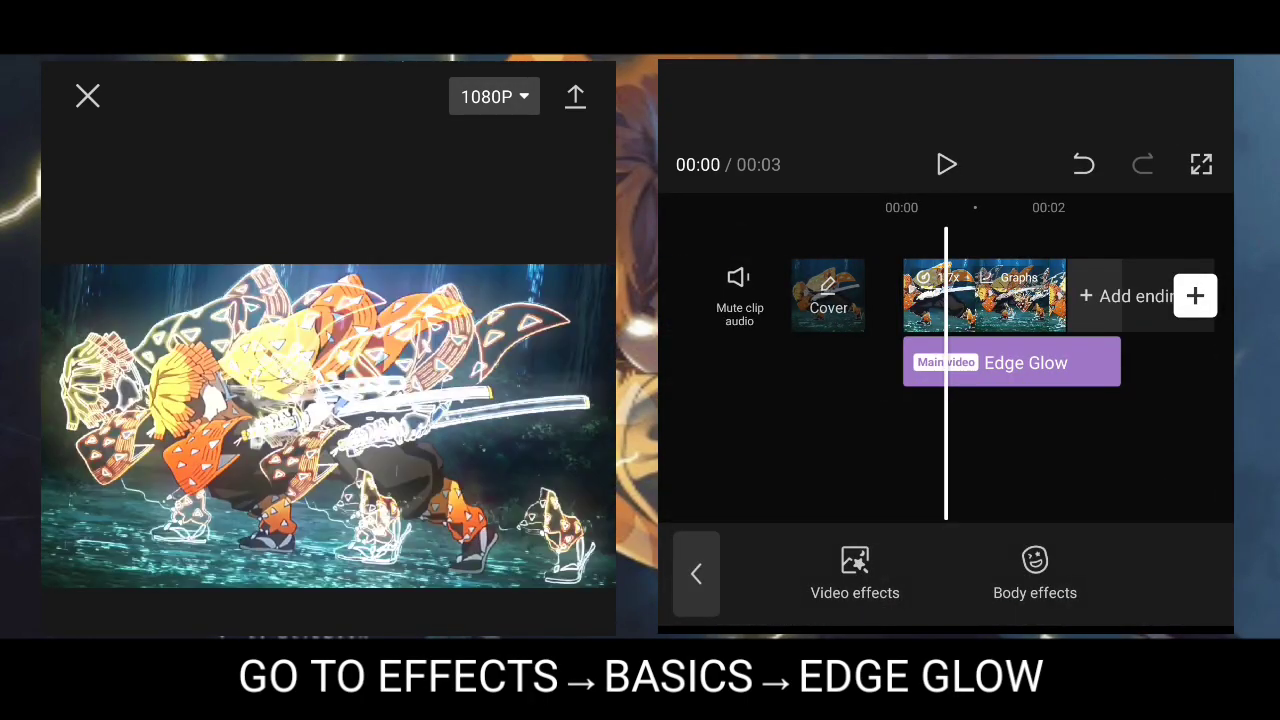
# Raise the Edge Glow strength to 40
pyautogui.click(777, 575)
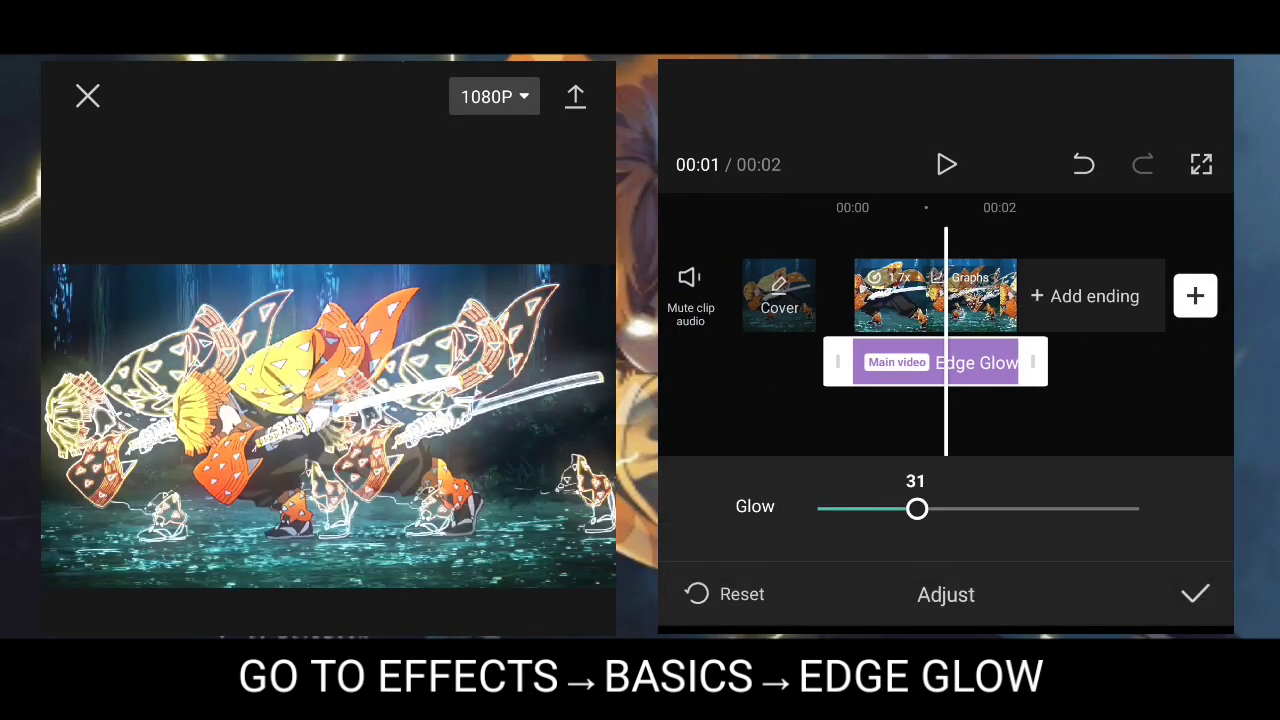
pyautogui.moveTo(914, 509); pyautogui.dragTo(958, 509)
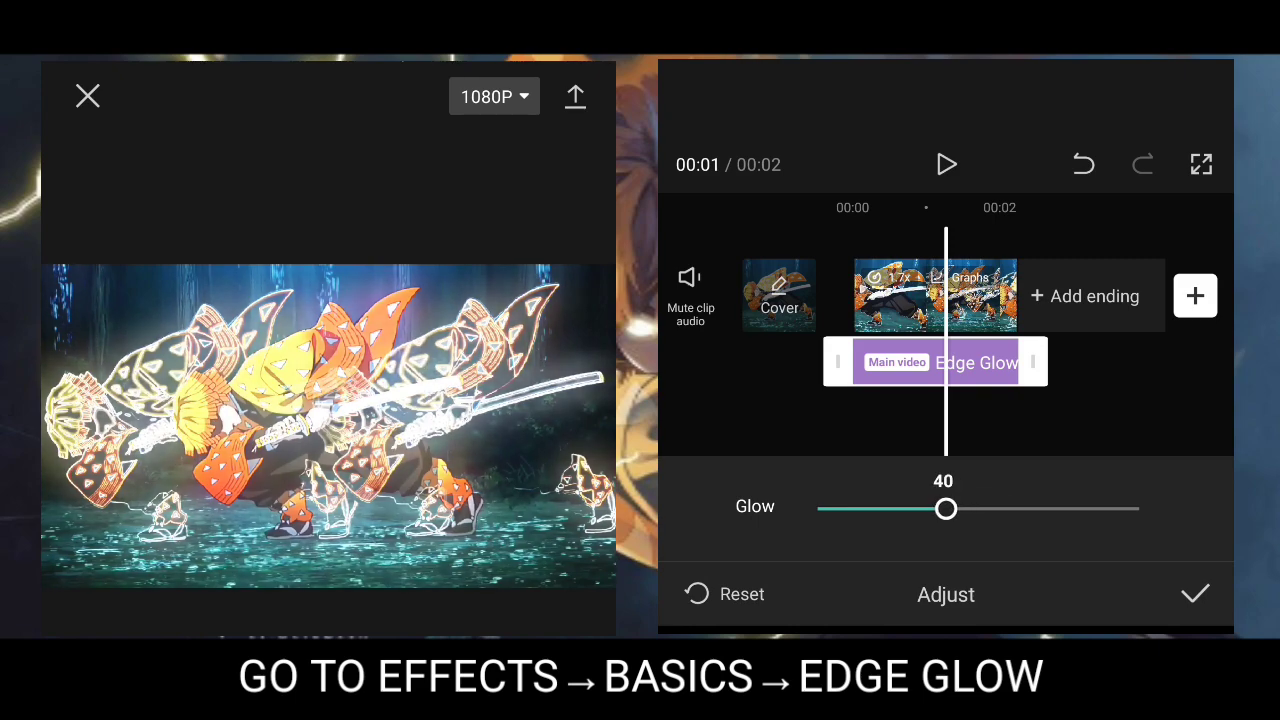
pyautogui.click(947, 164)
# Play back and scrub the clip to review the glow
pyautogui.click(1196, 594)
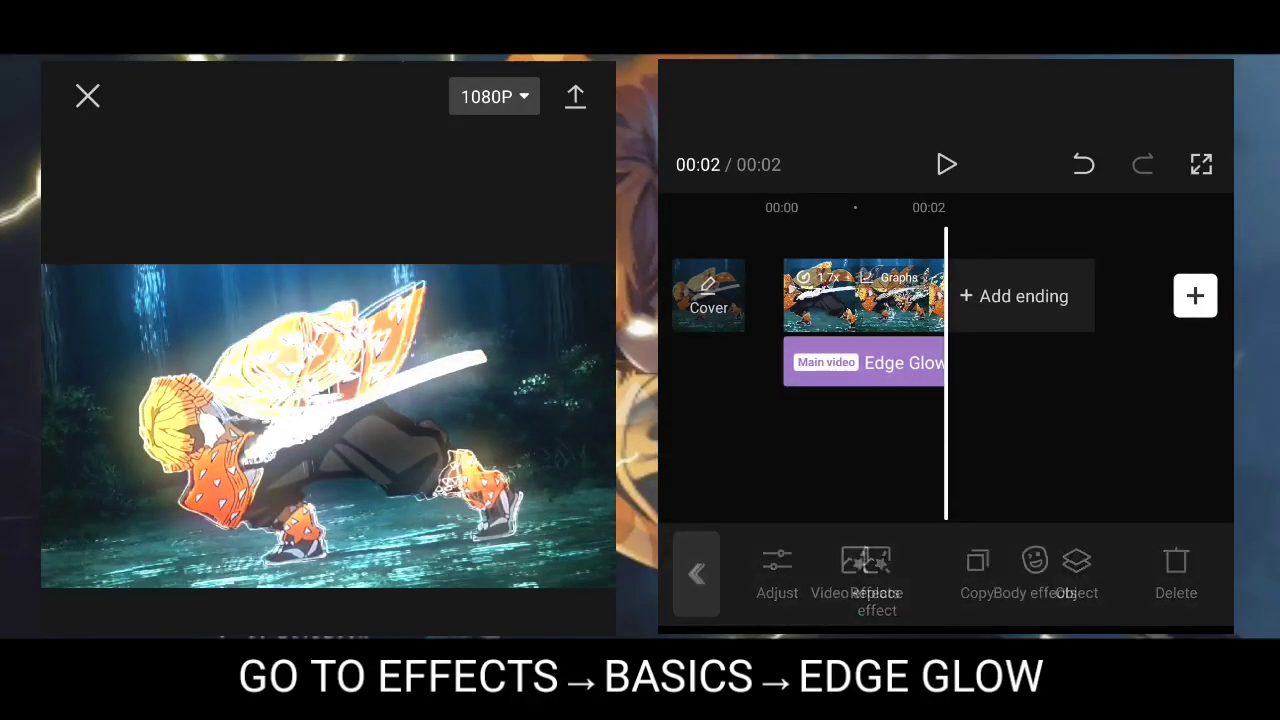
pyautogui.moveTo(850, 440); pyautogui.dragTo(1014, 440)
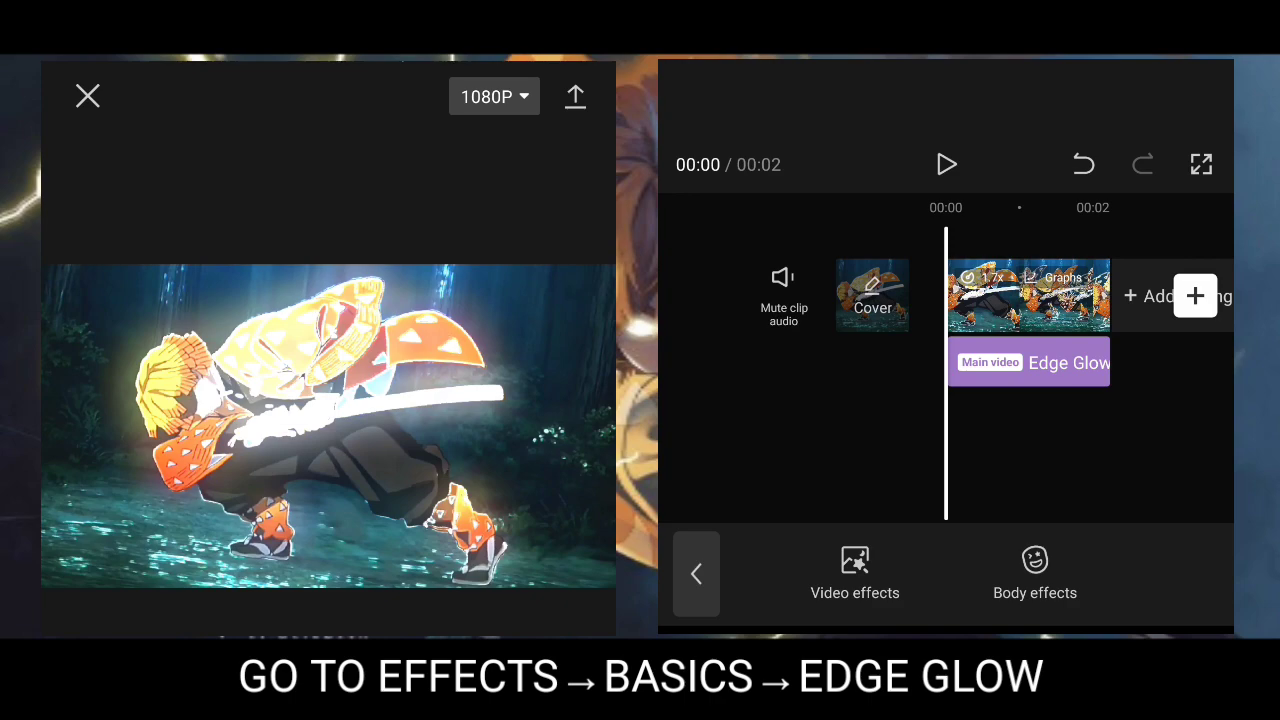
pyautogui.click(947, 164)
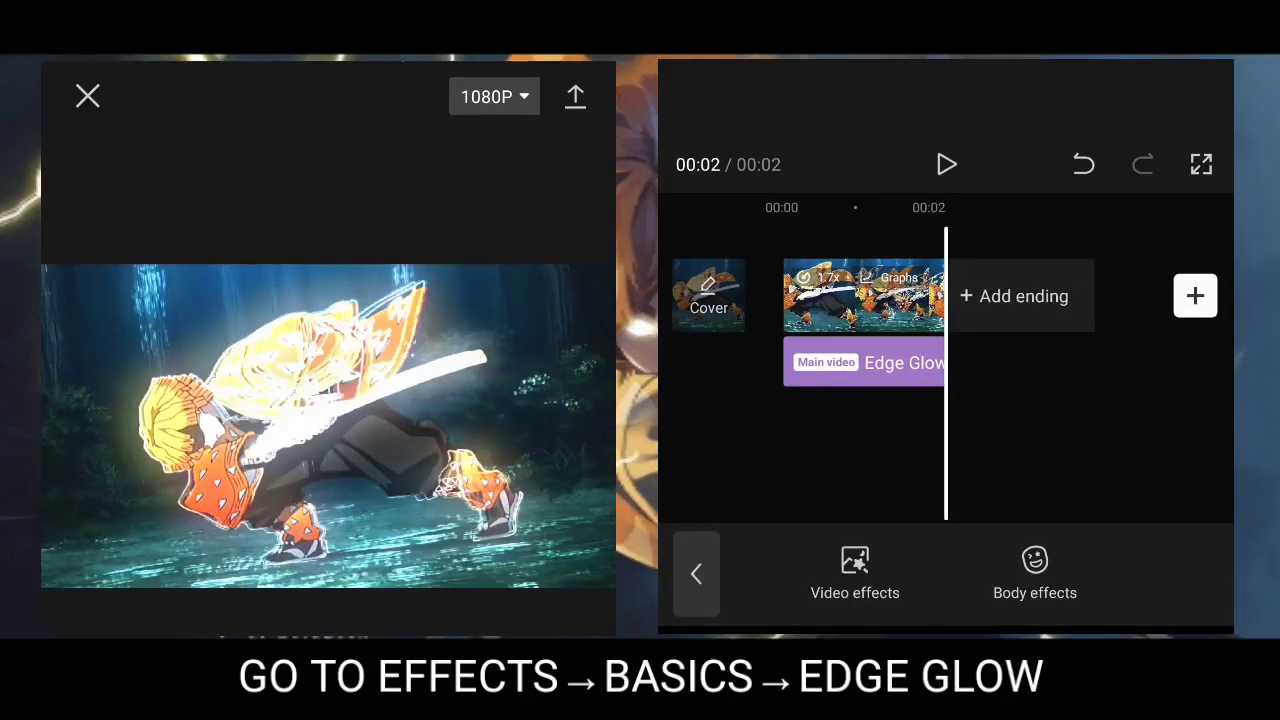
pyautogui.click(947, 164)
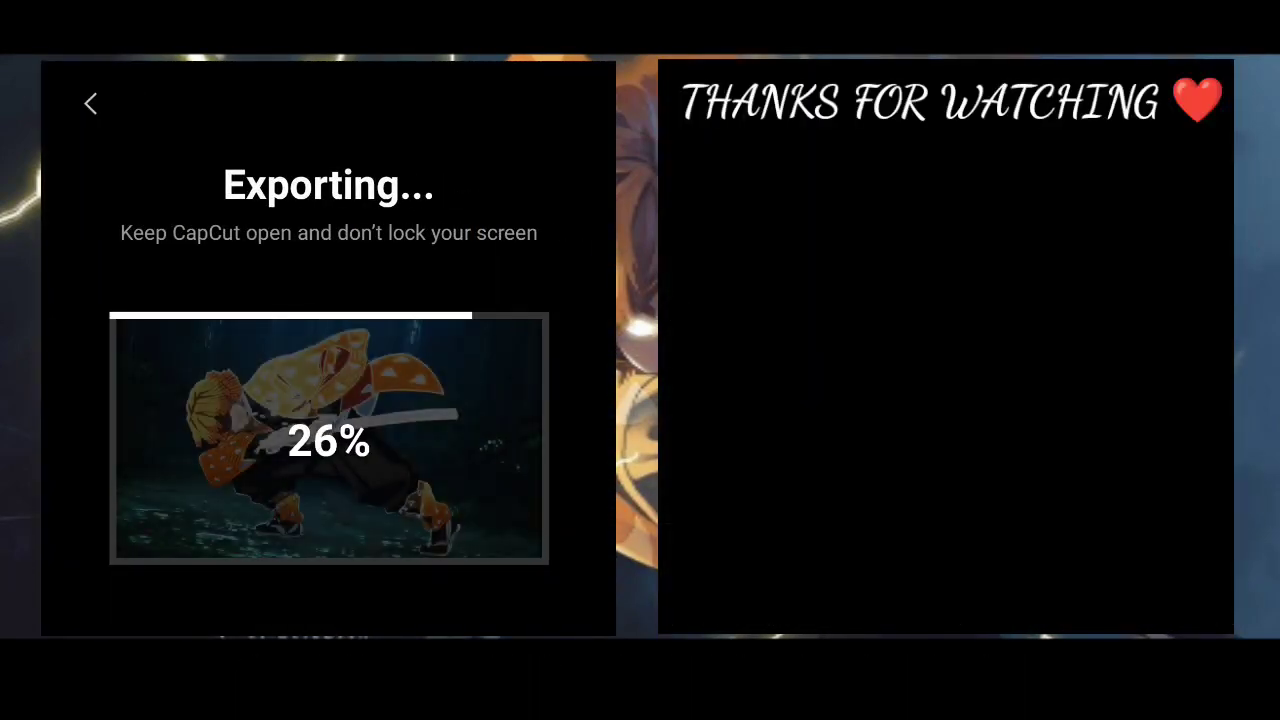